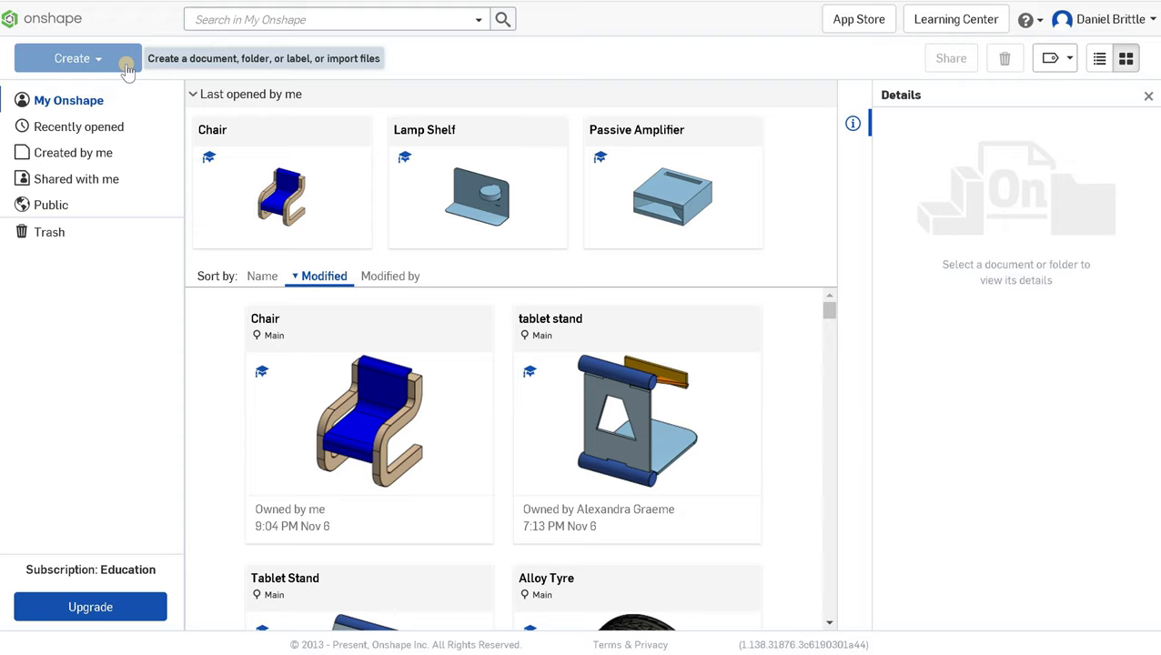
# Step: Create a new document named Tablet Stand
pyautogui.click(127, 66)
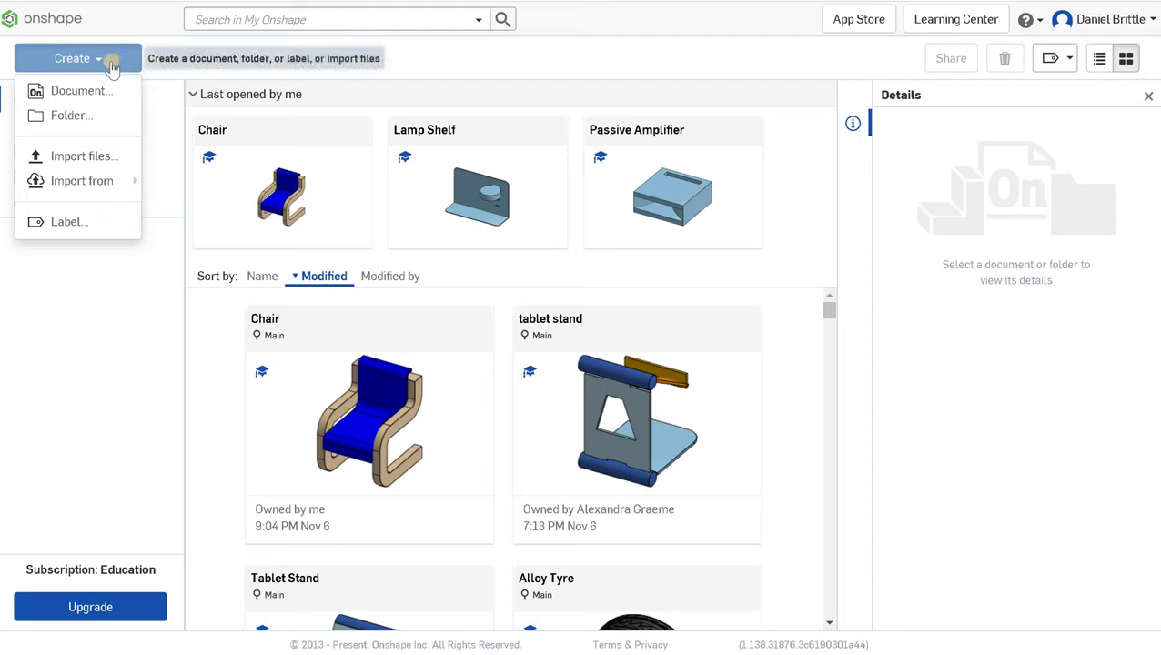
pyautogui.click(109, 91)
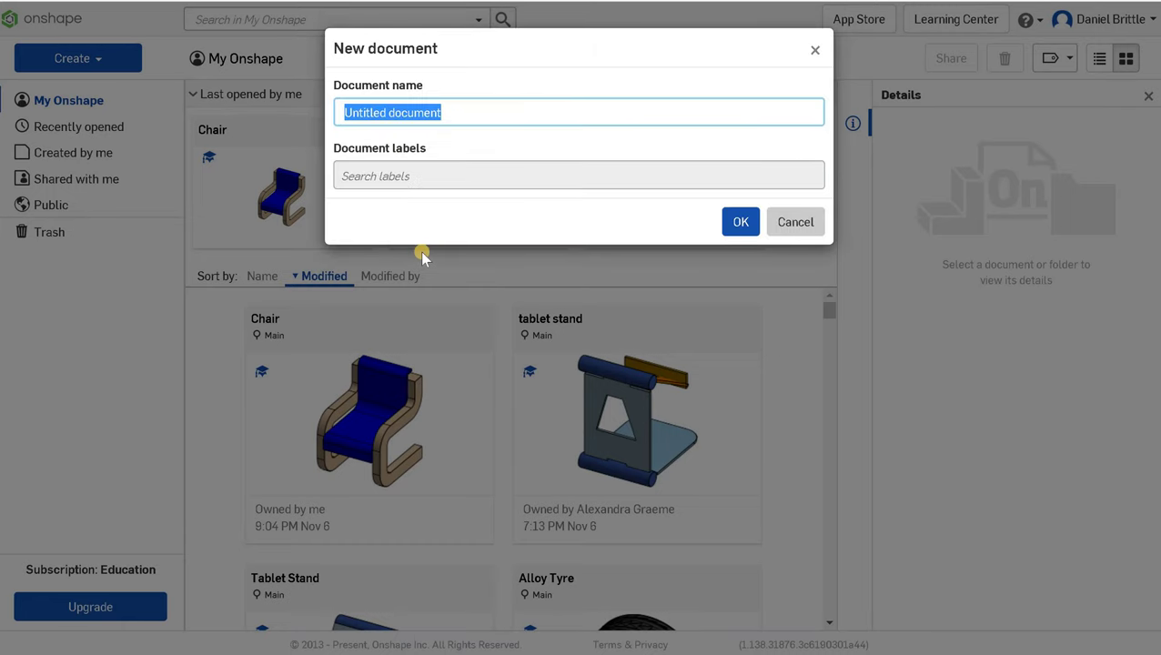
pyautogui.write('Tablet ')
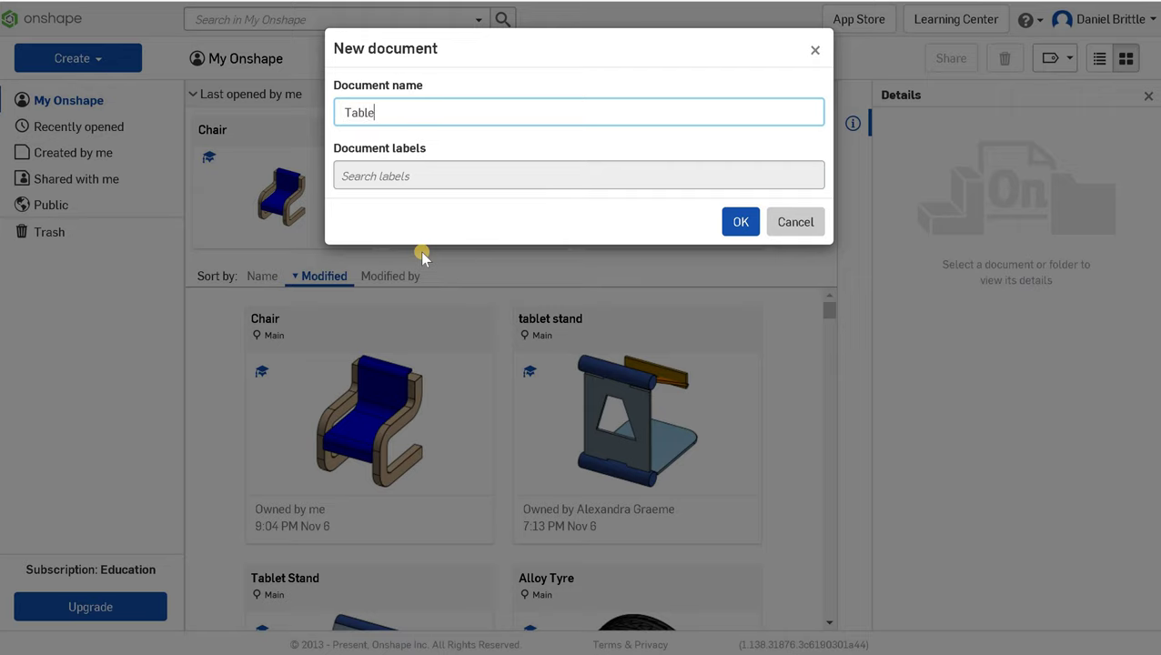
pyautogui.write('Stand')
pyautogui.click(742, 226)
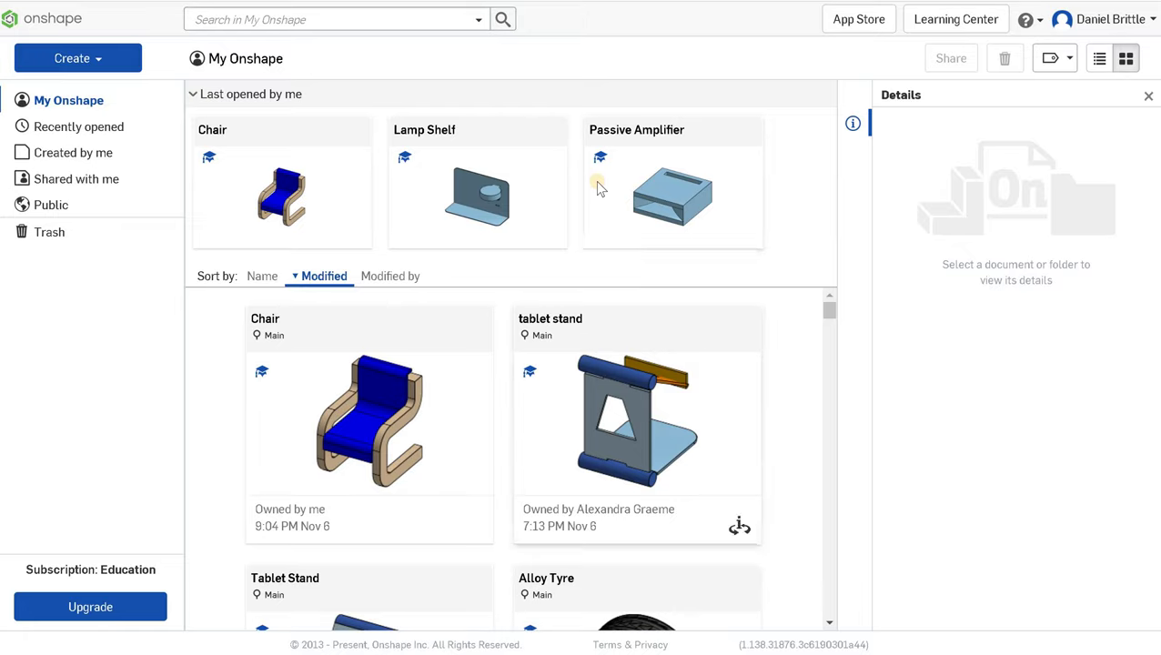
pyautogui.click(667, 367)
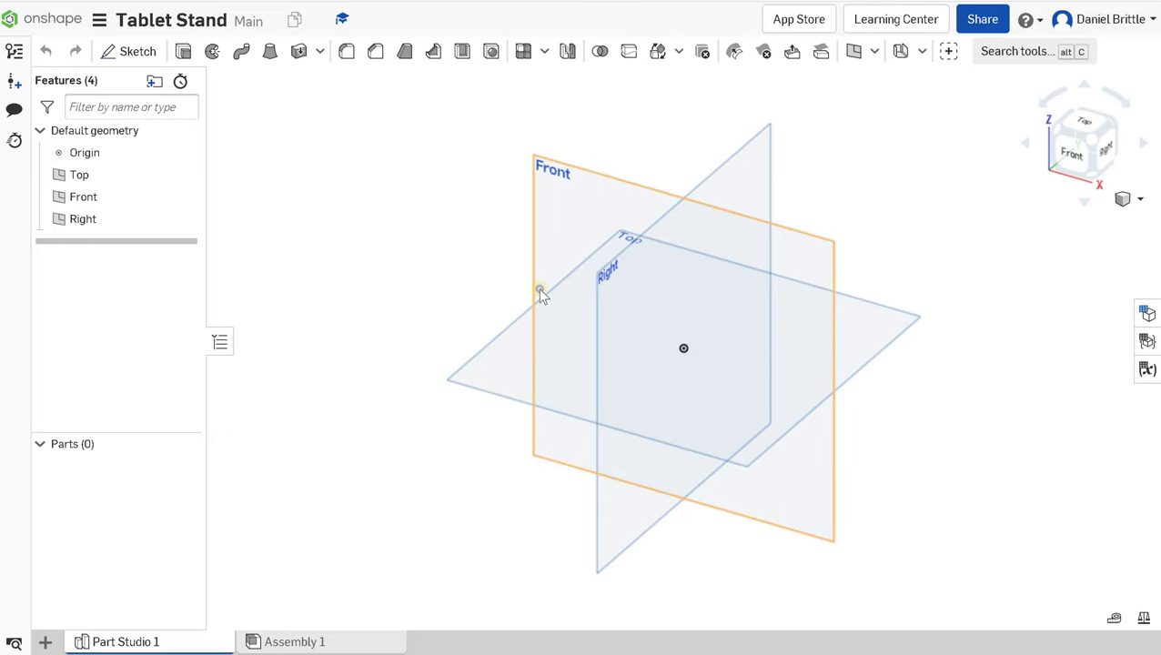
pyautogui.moveTo(540, 291); pyautogui.dragTo(617, 262, button='right')
pyautogui.scroll(2, 618, 263)
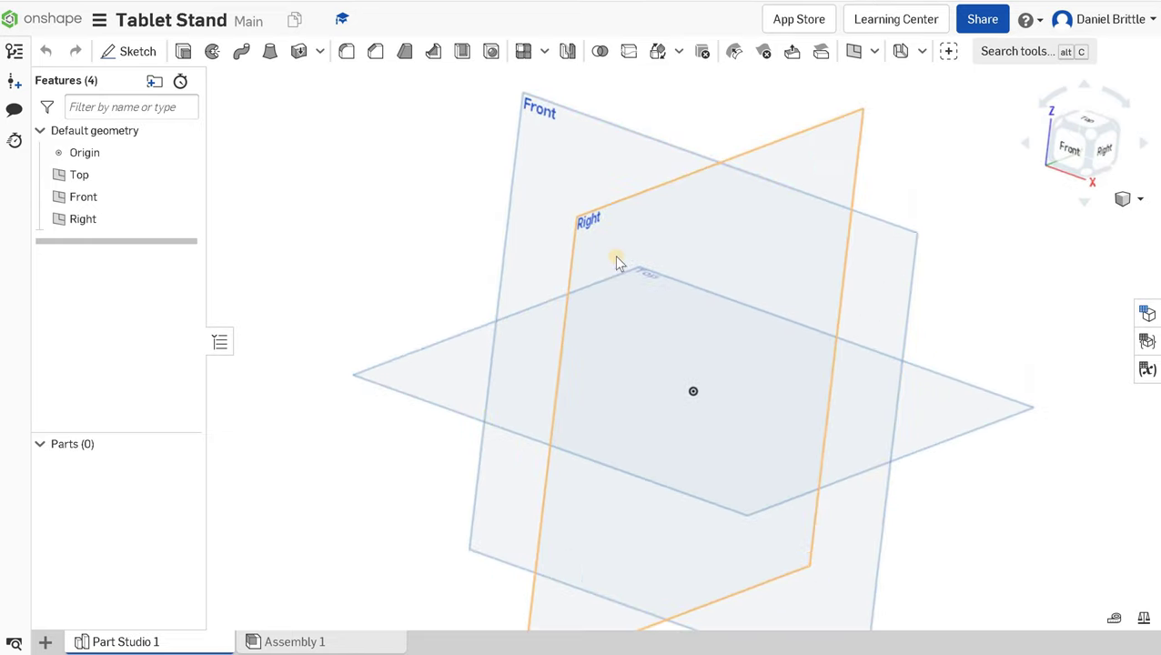
pyautogui.scroll(-2, 617, 262)
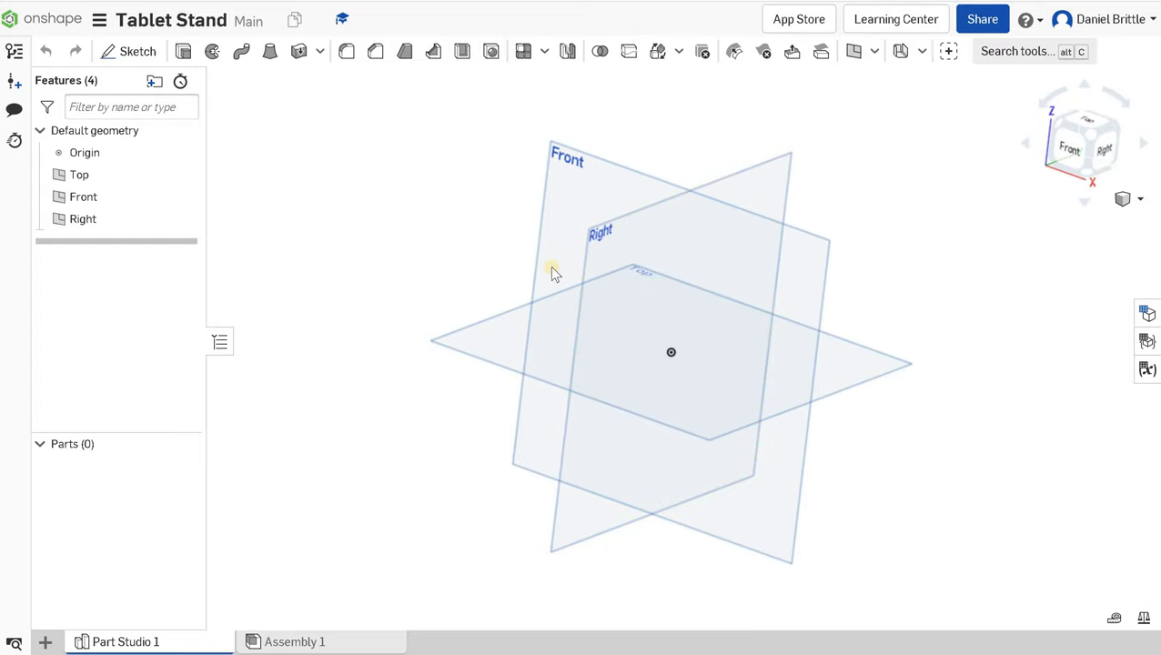
pyautogui.moveTo(576, 283); pyautogui.dragTo(552, 276, button='right')
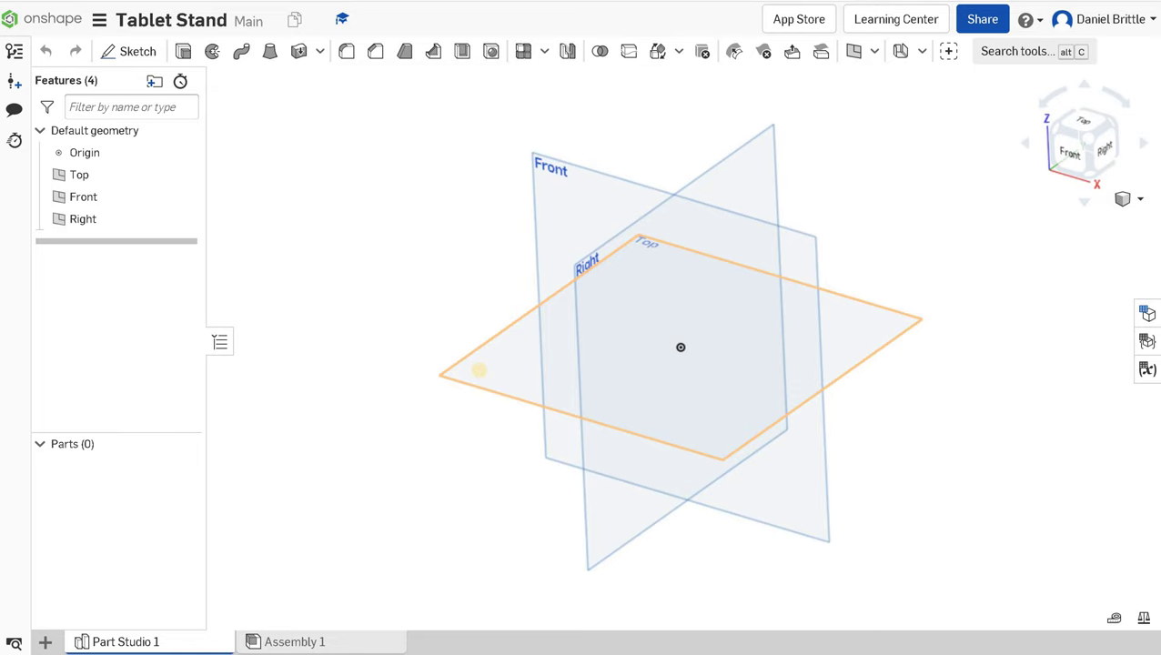
# Step: Start a sketch on the Top plane and draw a corner rectangle from the origin toward the upper left, about 1.677 by 1.093 in
pyautogui.click(479, 370)
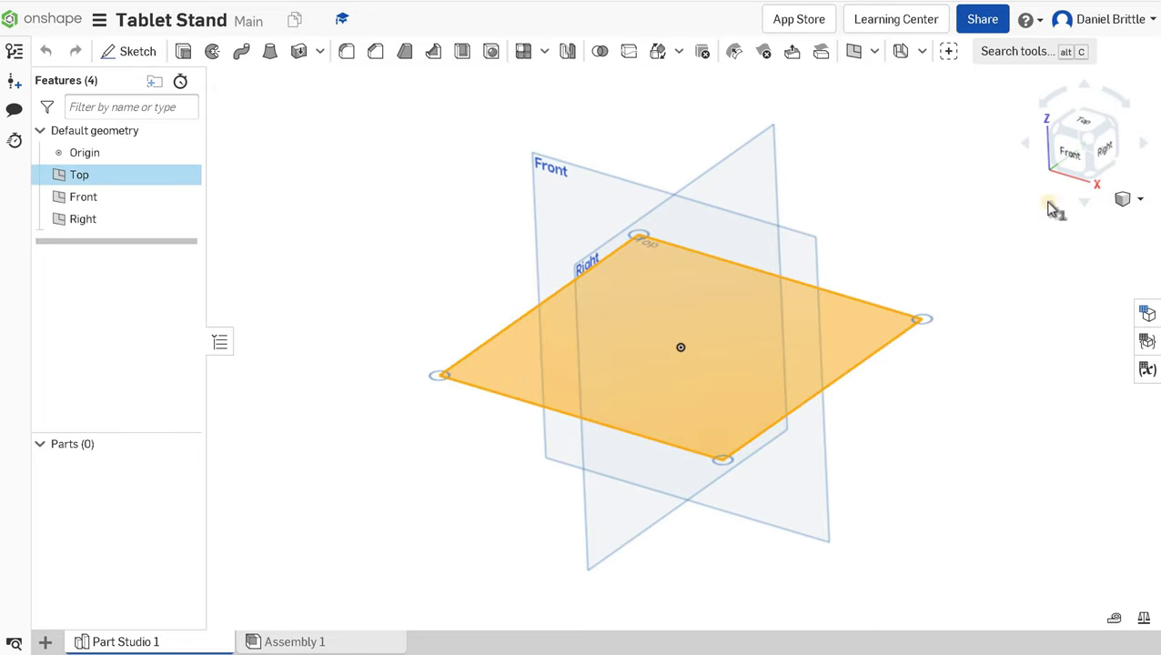
pyautogui.click(1088, 123)
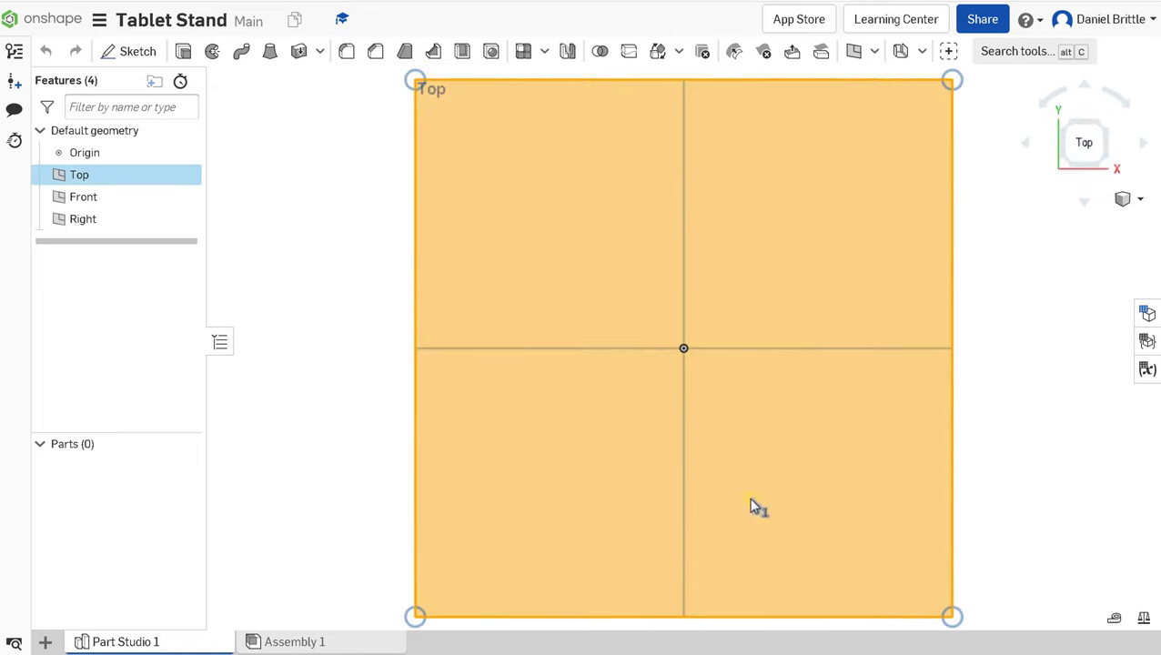
pyautogui.click(137, 54)
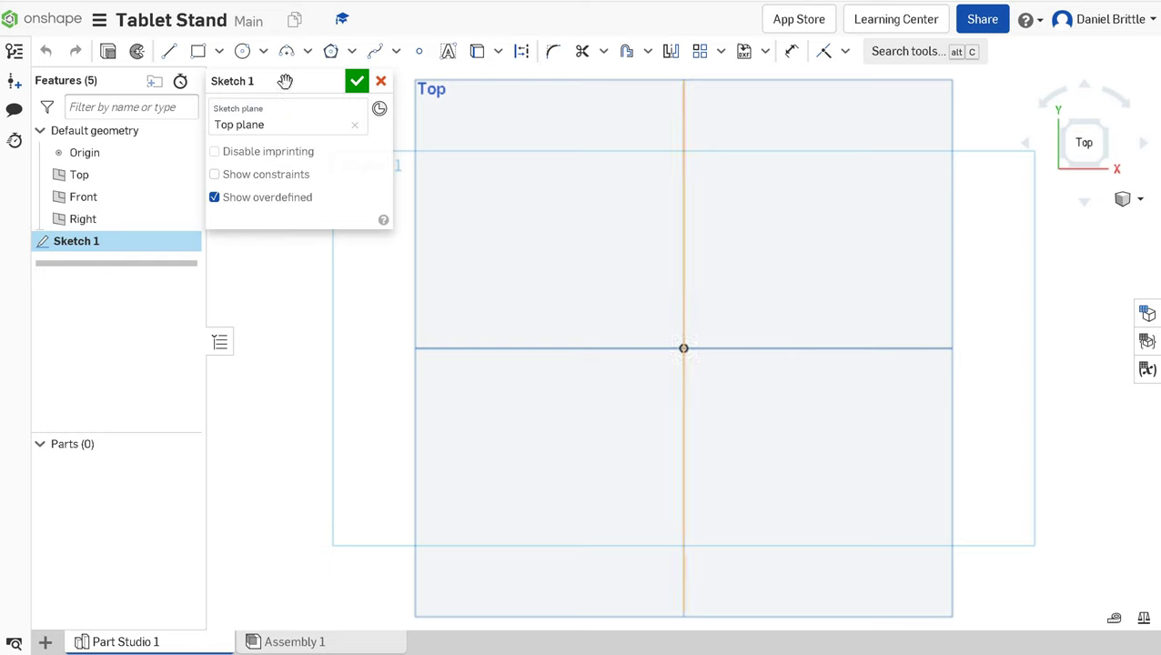
pyautogui.click(199, 52)
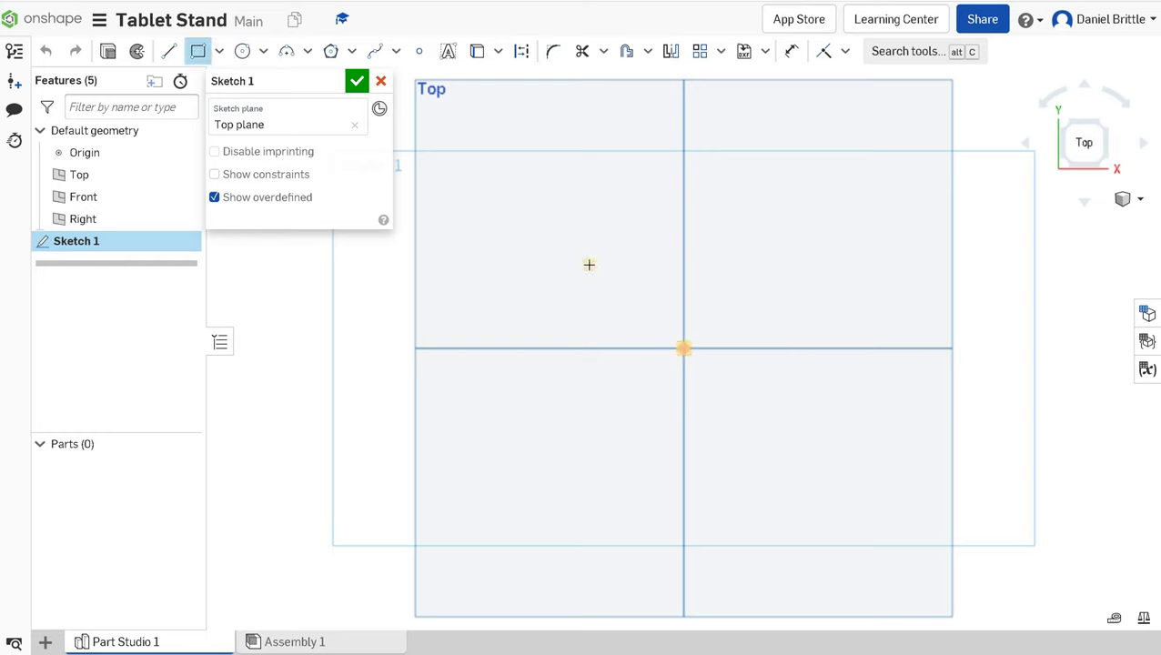
pyautogui.click(683, 348)
pyautogui.click(534, 250)
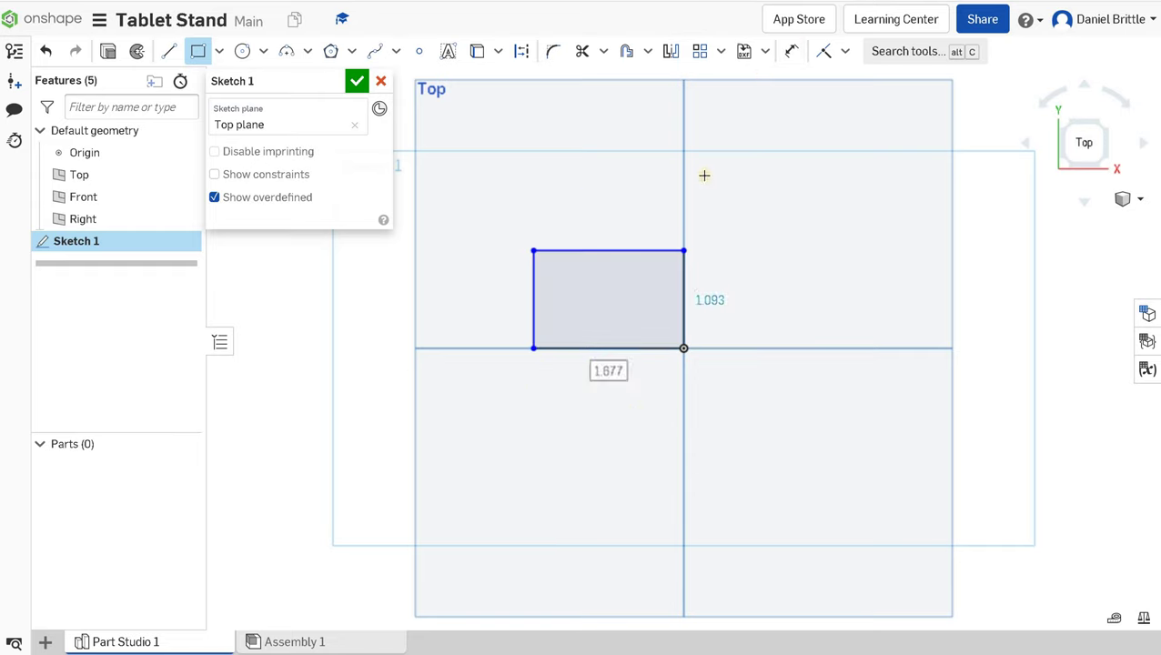
# Step: Dimension the rectangle to a height of 35 mm and a width of 50 mm
pyautogui.click(793, 52)
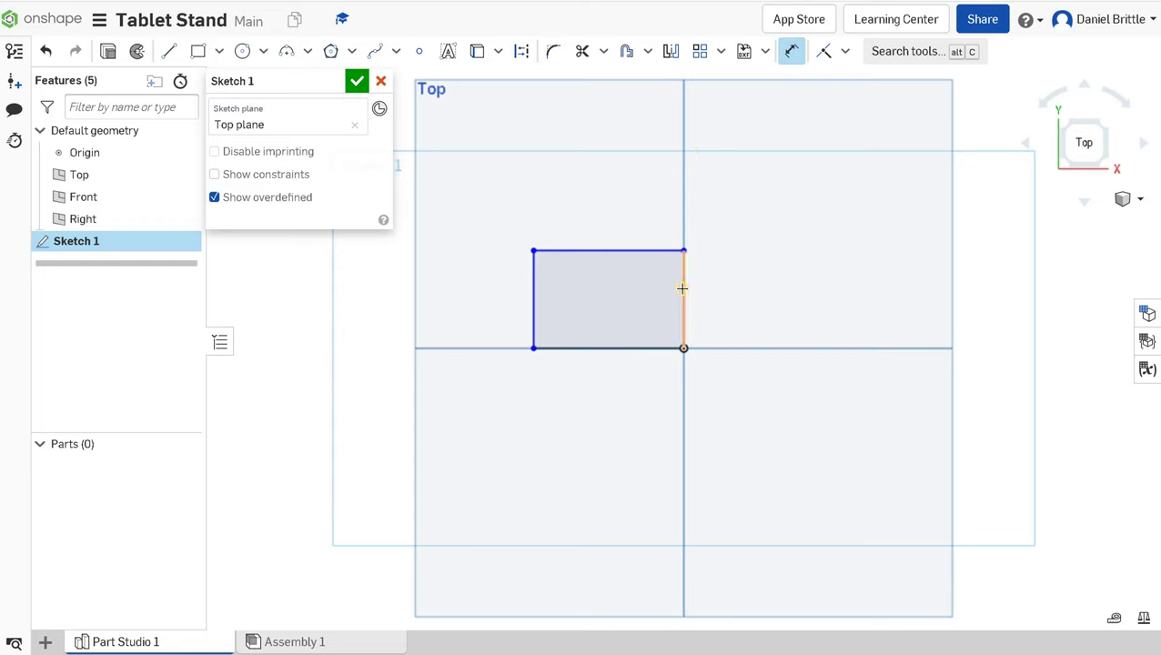
pyautogui.click(761, 307)
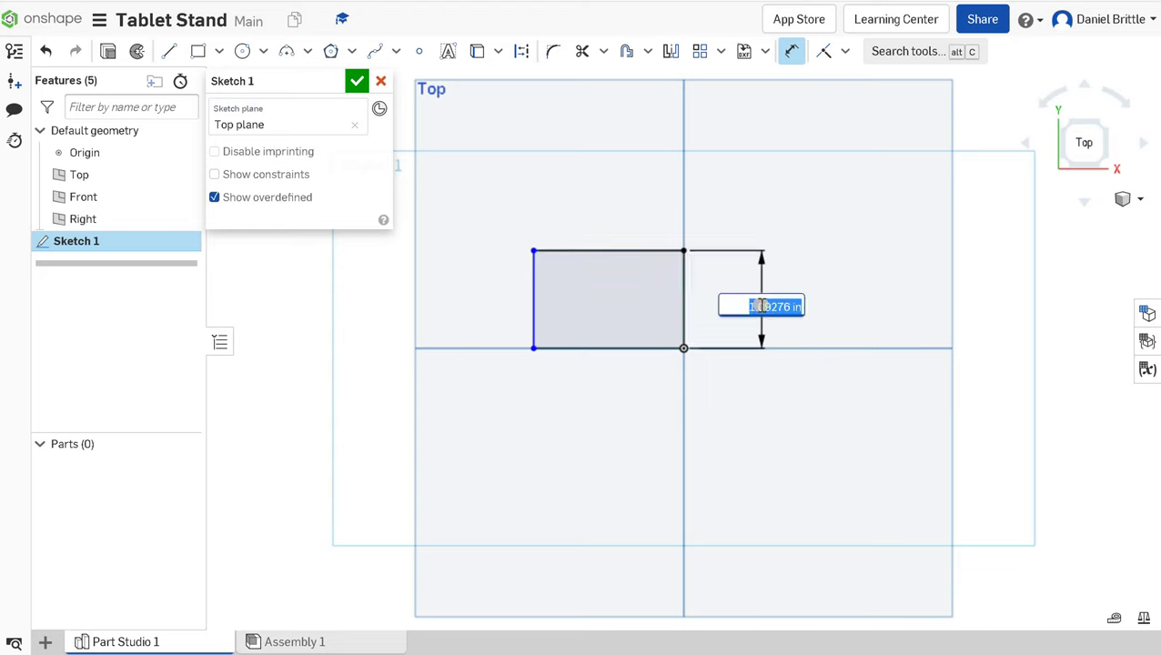
pyautogui.write('35')
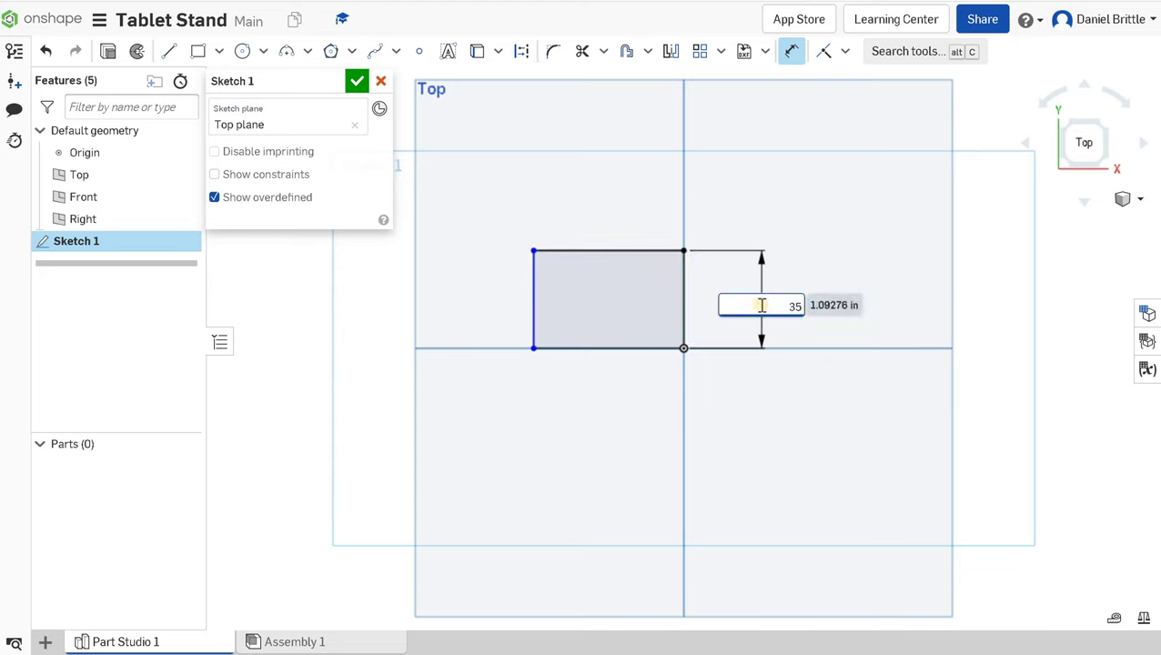
pyautogui.write('mm')
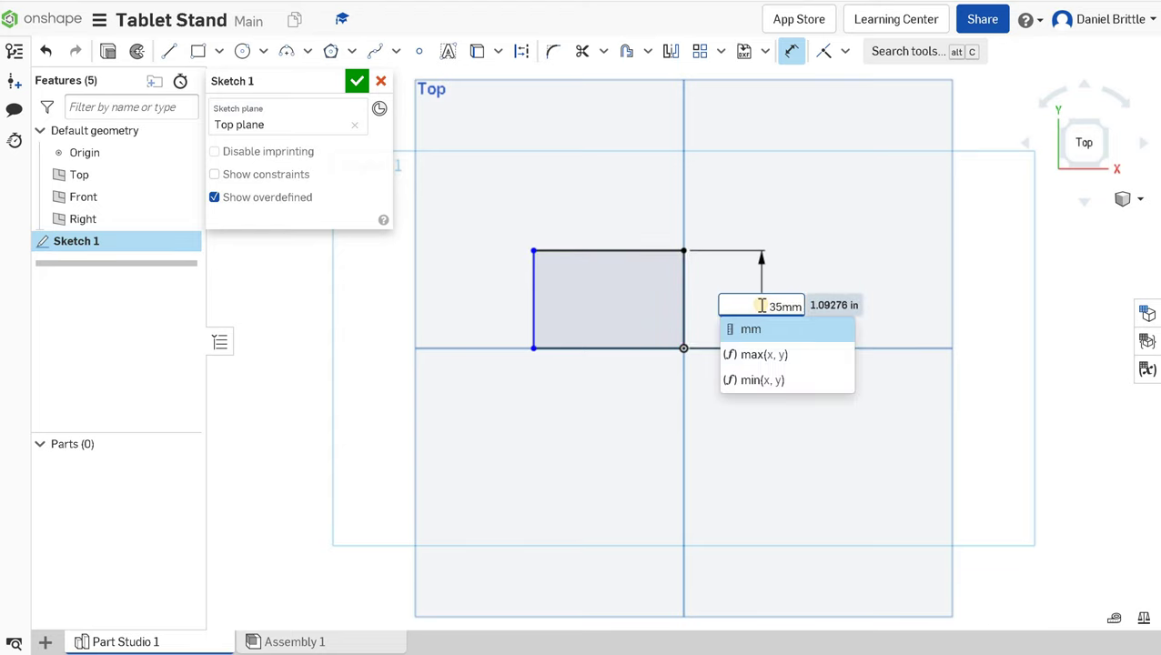
pyautogui.press('Return')
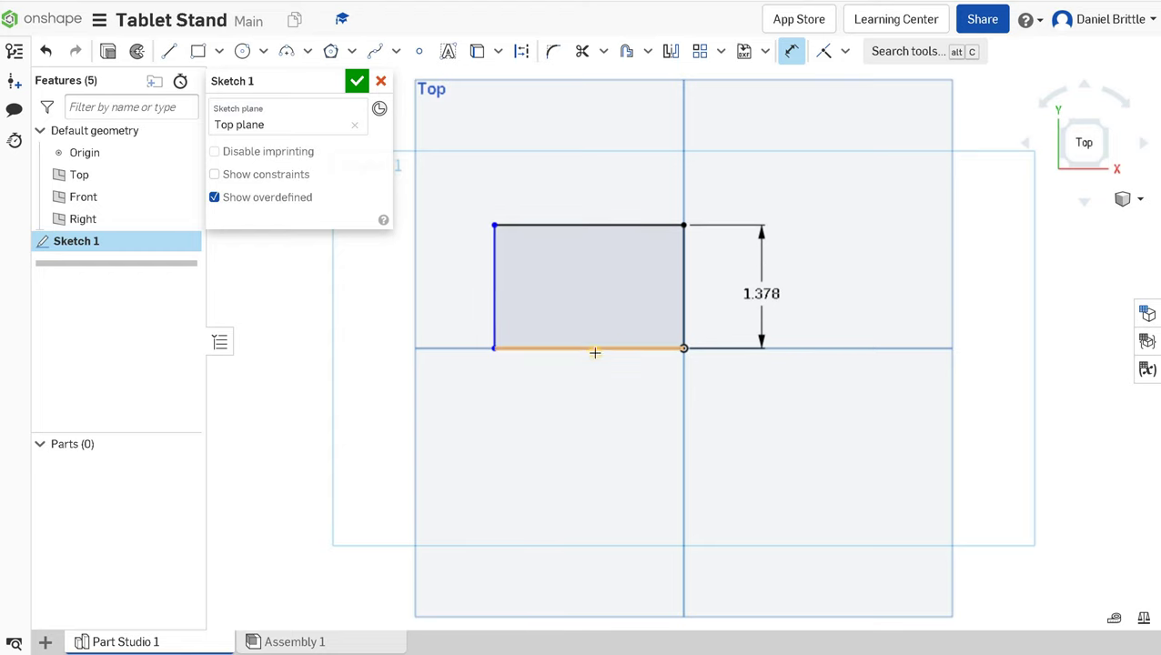
pyautogui.click(587, 403)
pyautogui.click(583, 409)
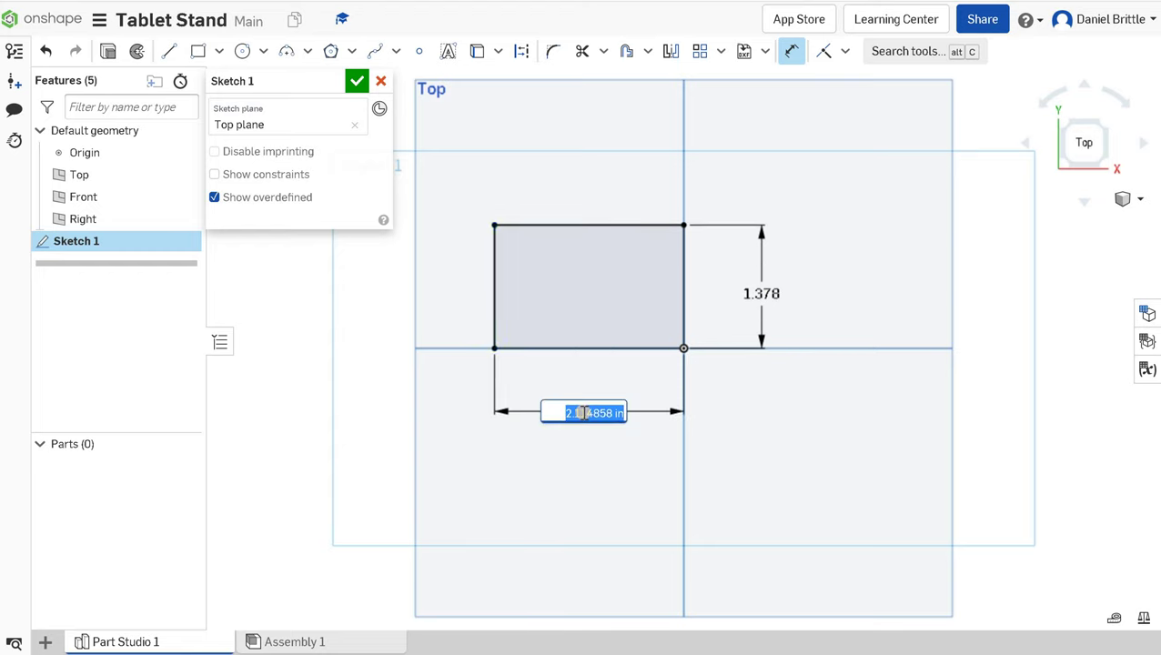
pyautogui.write('50mm')
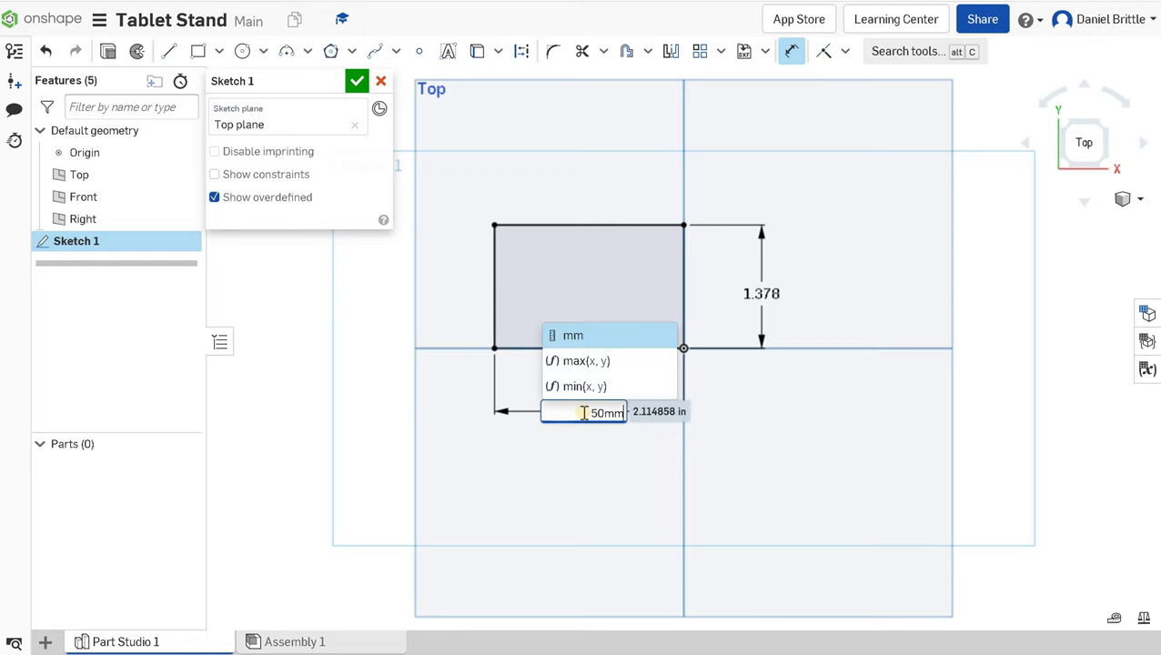
pyautogui.press('Return')
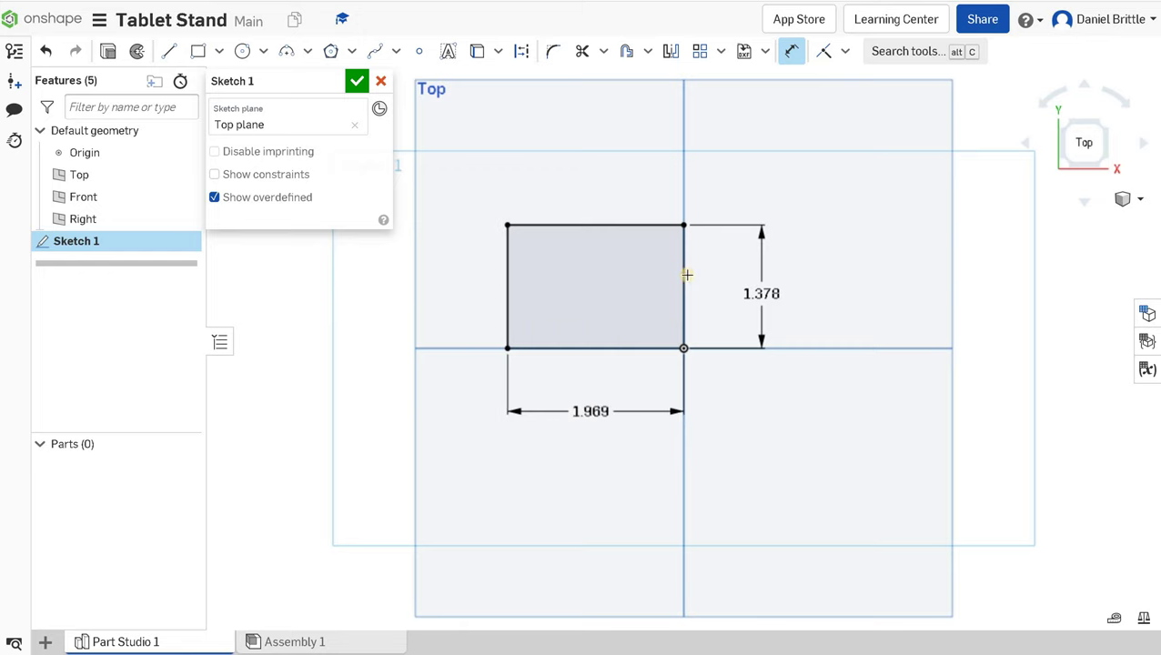
# Step: Draw two inward-slanting lines from the rectangle's lower corners to its upper edge, about 1.419 in and 1.439 in long
pyautogui.click(168, 50)
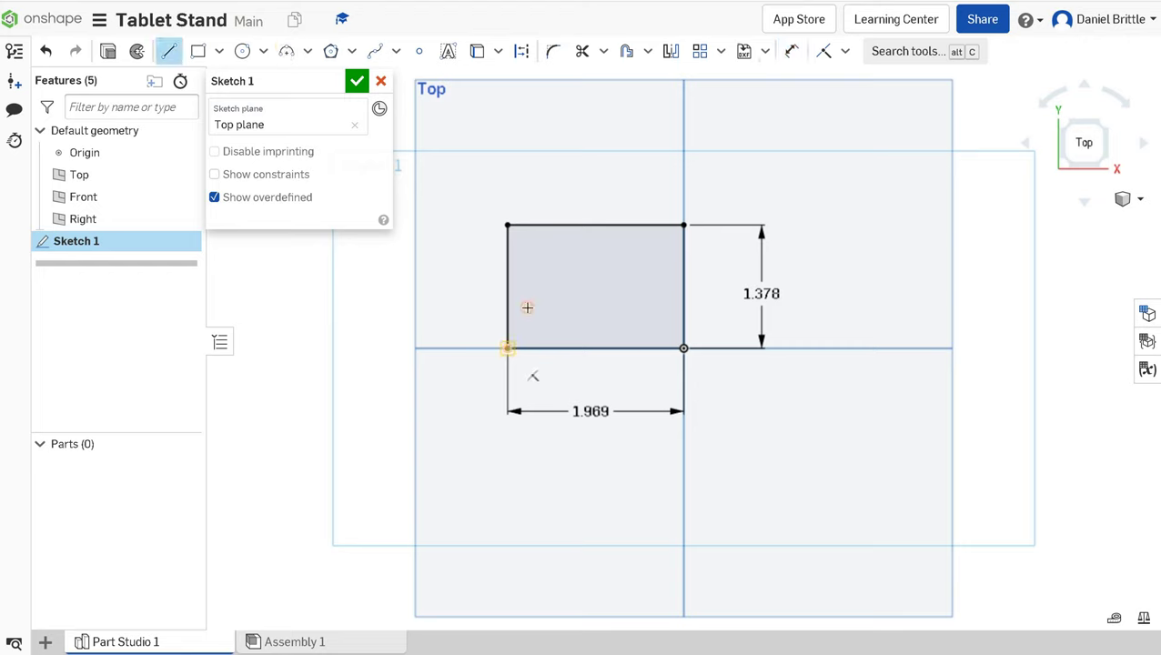
pyautogui.click(538, 225)
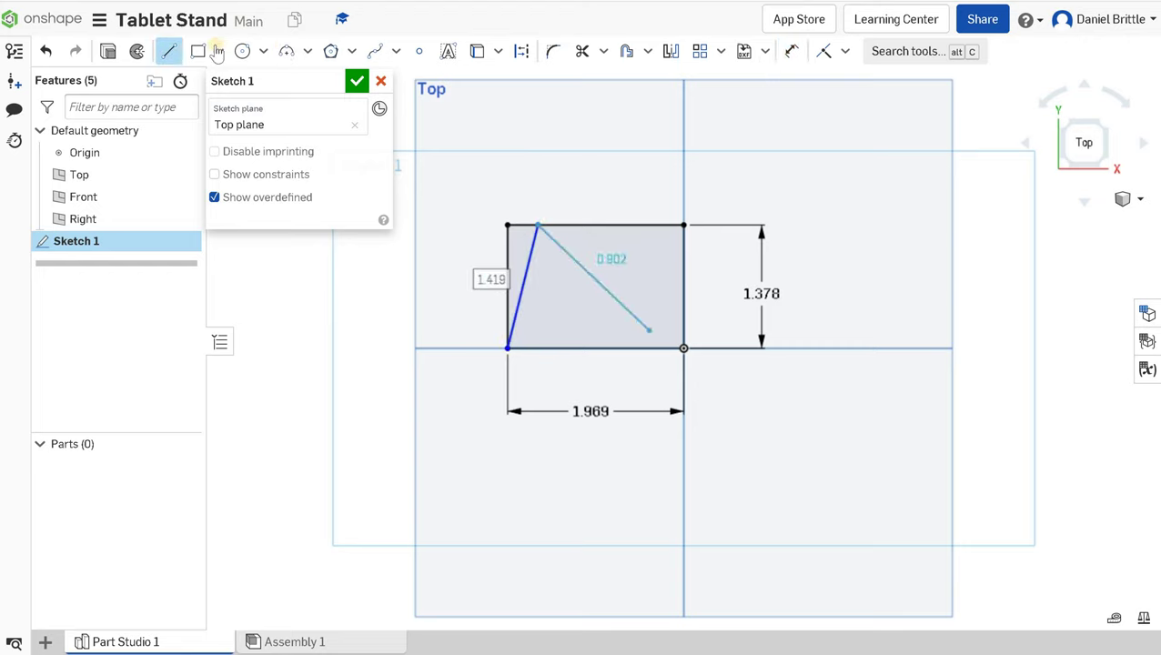
pyautogui.click(168, 50)
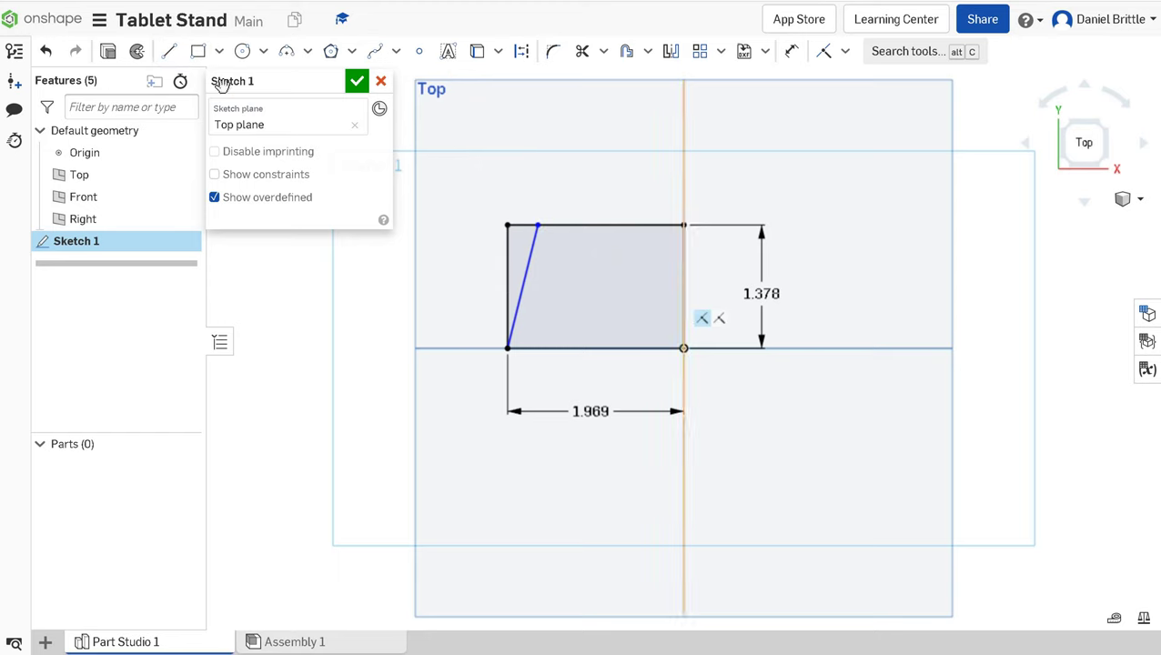
pyautogui.click(168, 51)
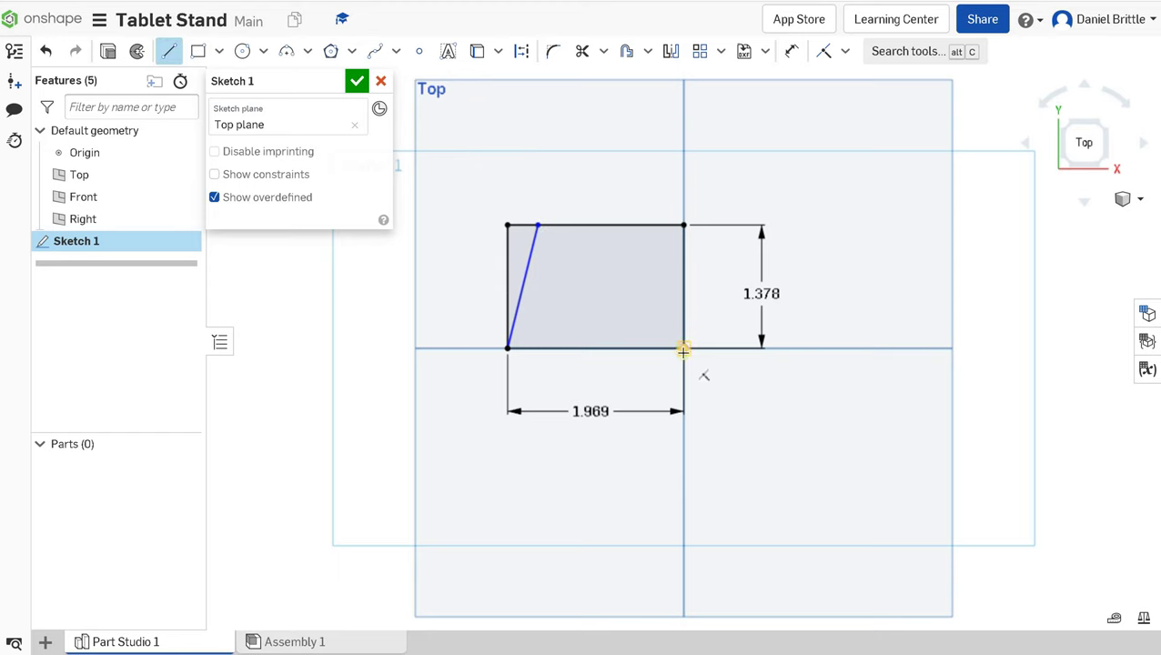
pyautogui.click(683, 349)
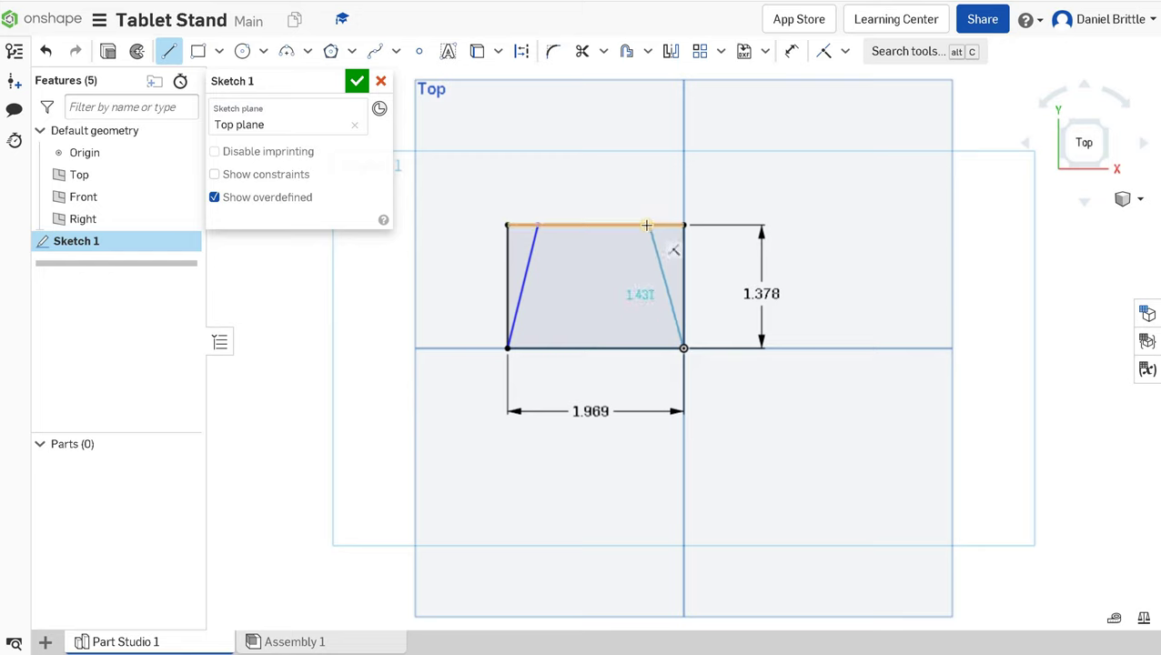
pyautogui.click(648, 226)
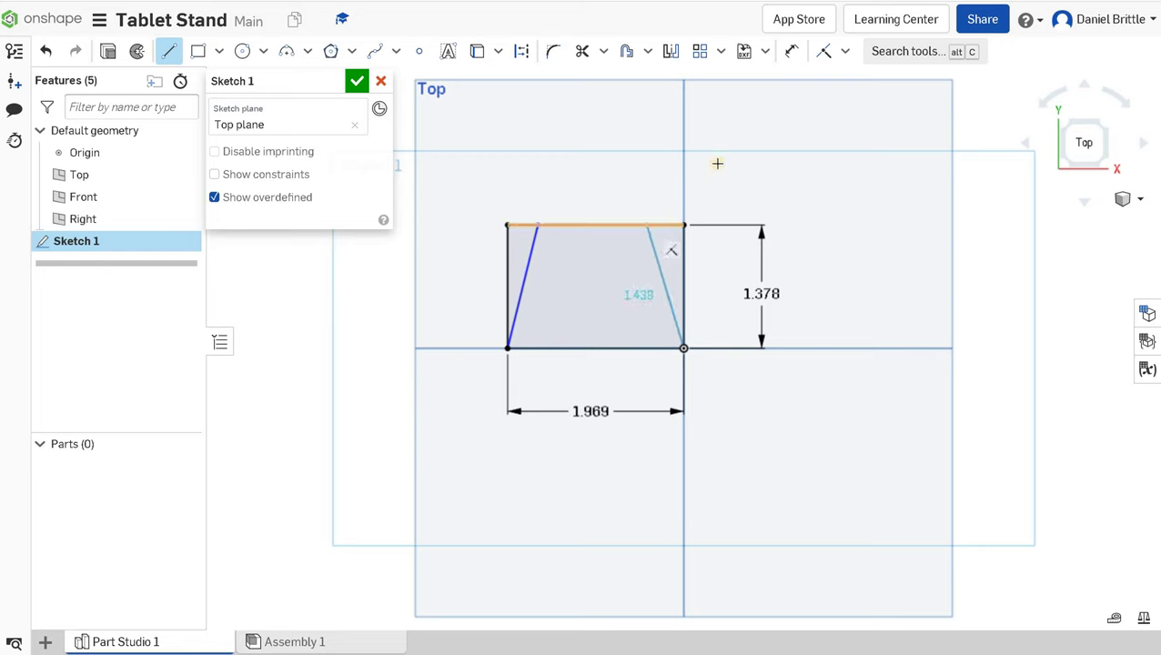
# Step: Dimension the angle between each slanted line and its adjacent vertical side to 20 degrees, and finish the sketch
pyautogui.click(791, 51)
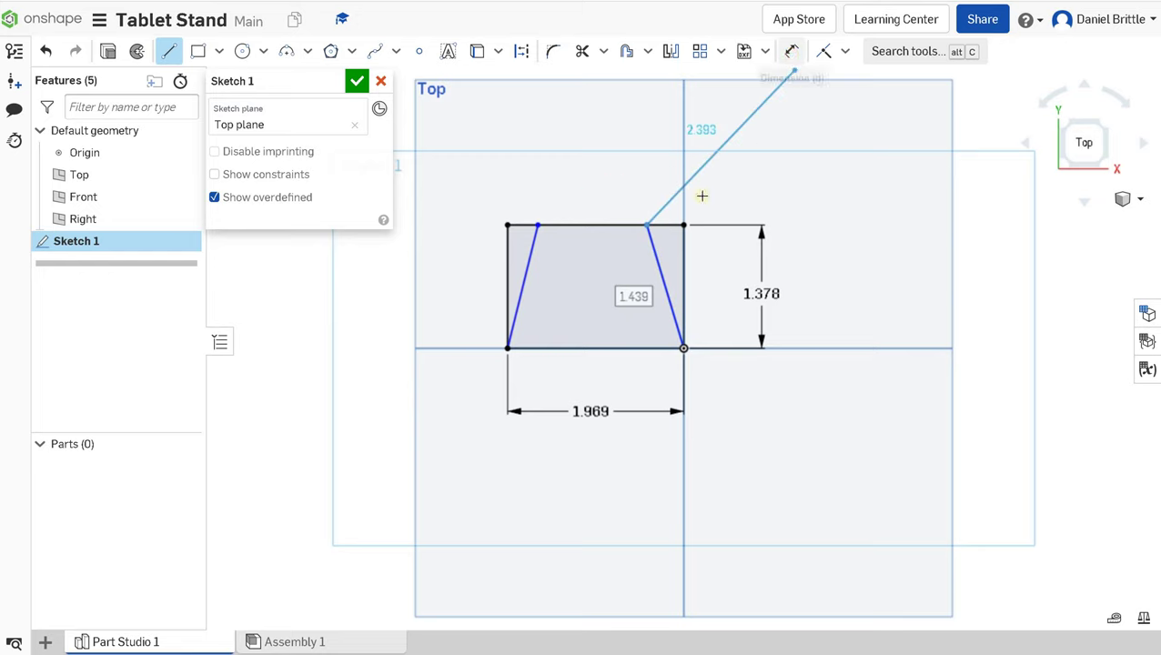
pyautogui.click(685, 286)
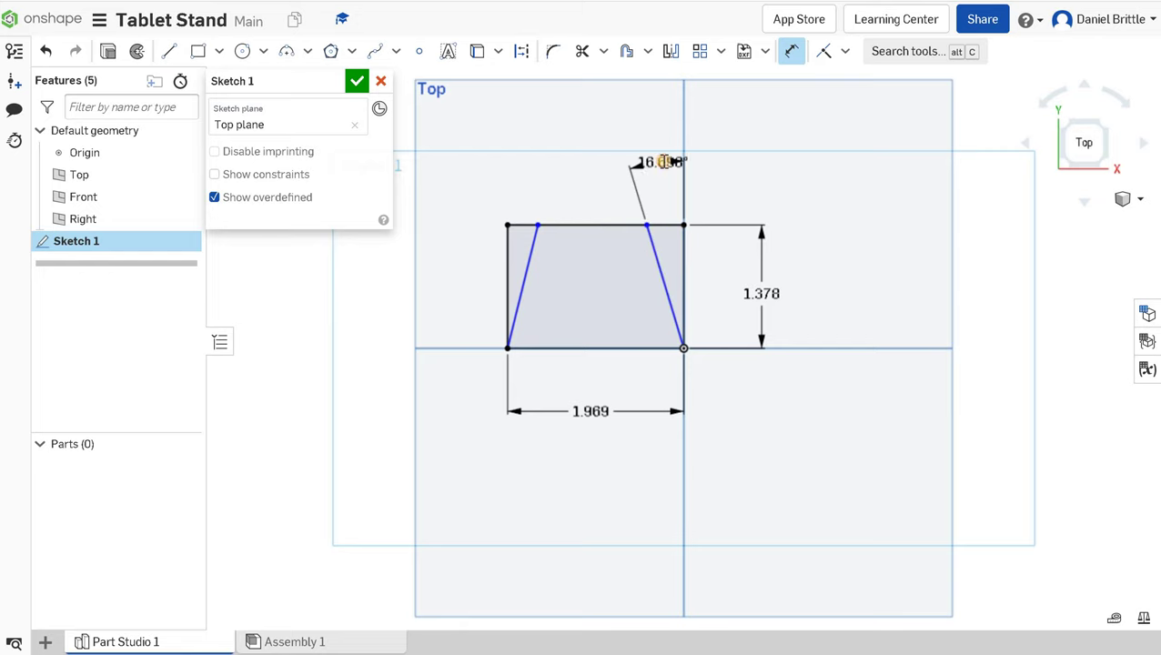
pyautogui.click(664, 160)
pyautogui.write('2')
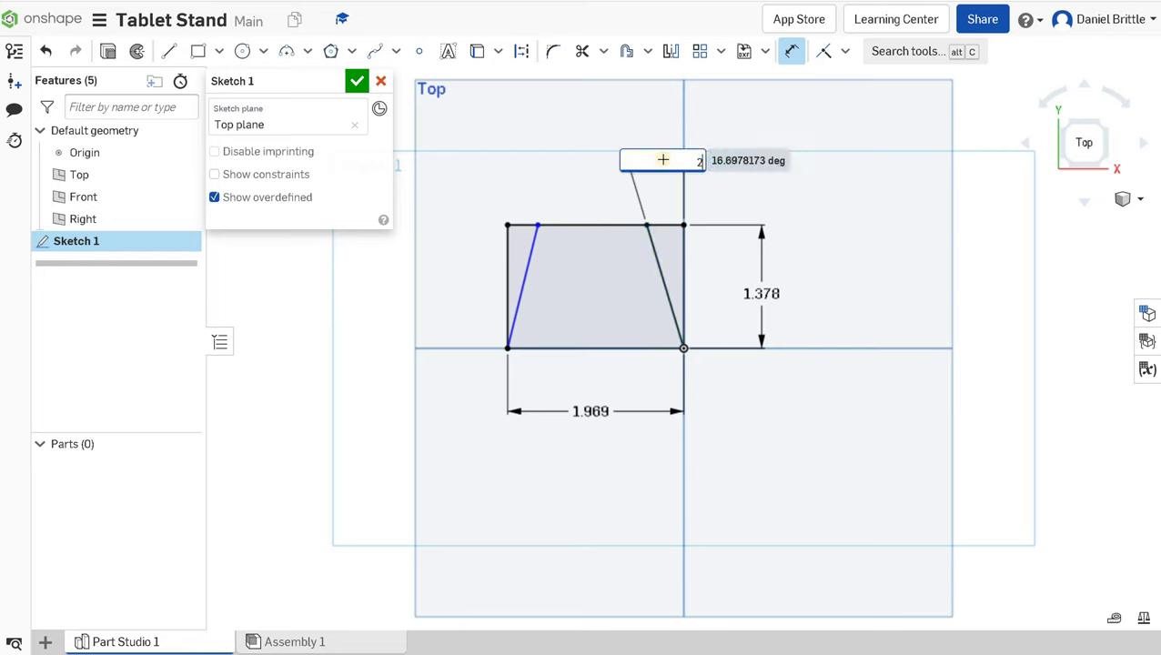
pyautogui.write('0')
pyautogui.press('Return')
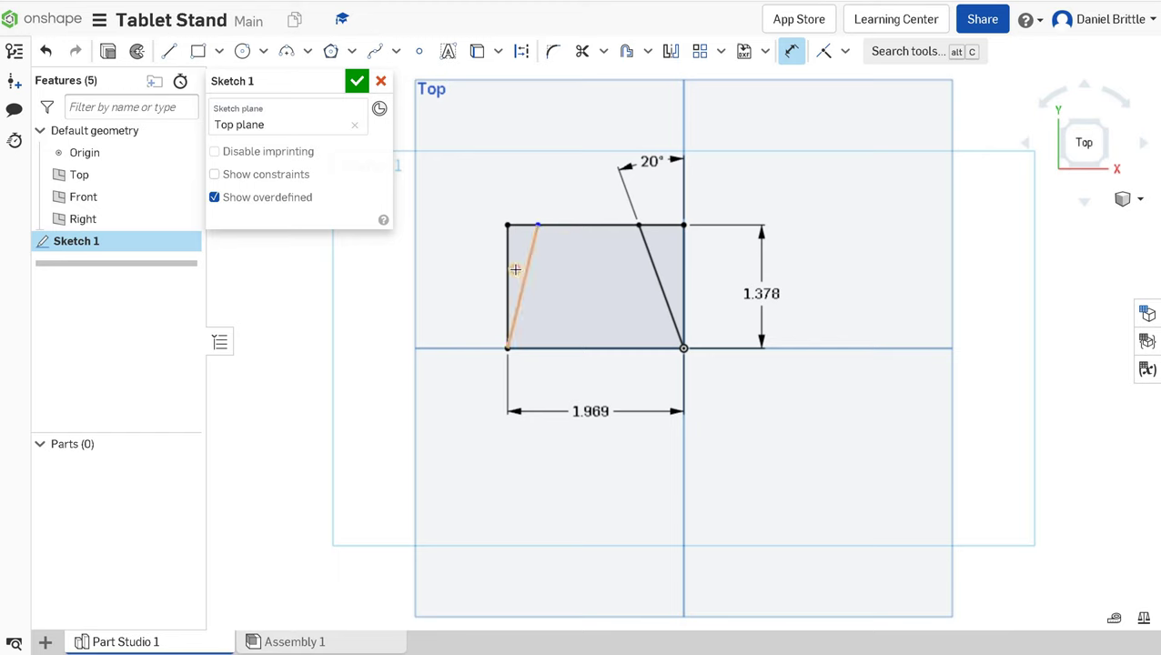
pyautogui.click(510, 267)
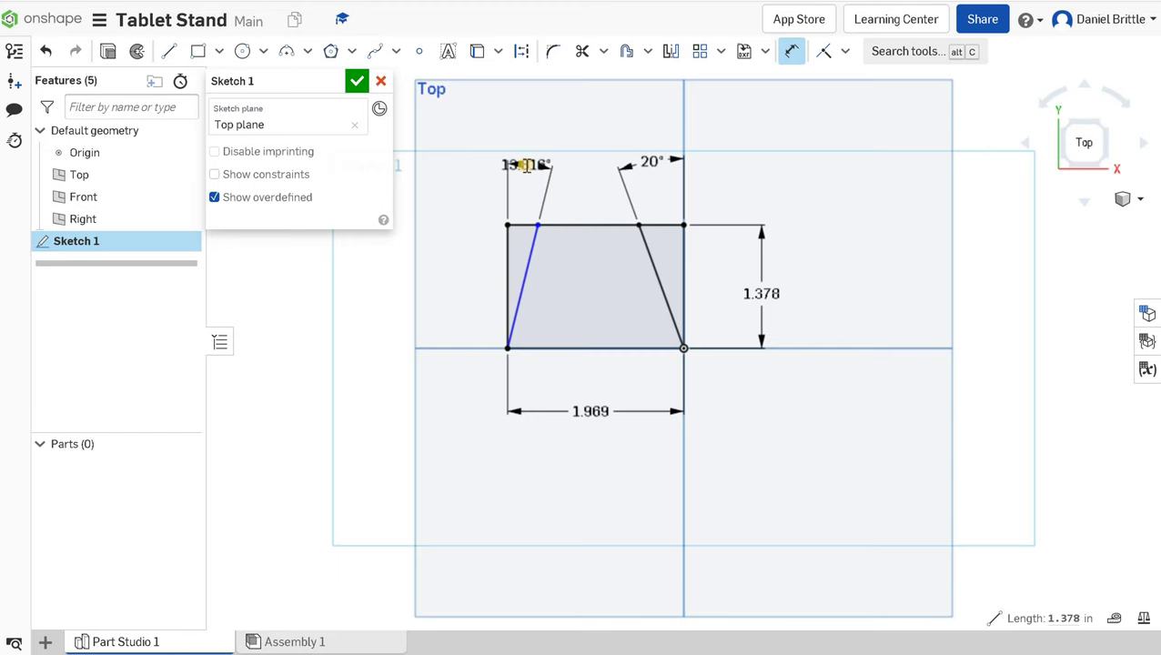
pyautogui.click(526, 166)
pyautogui.write('20')
pyautogui.press('Return')
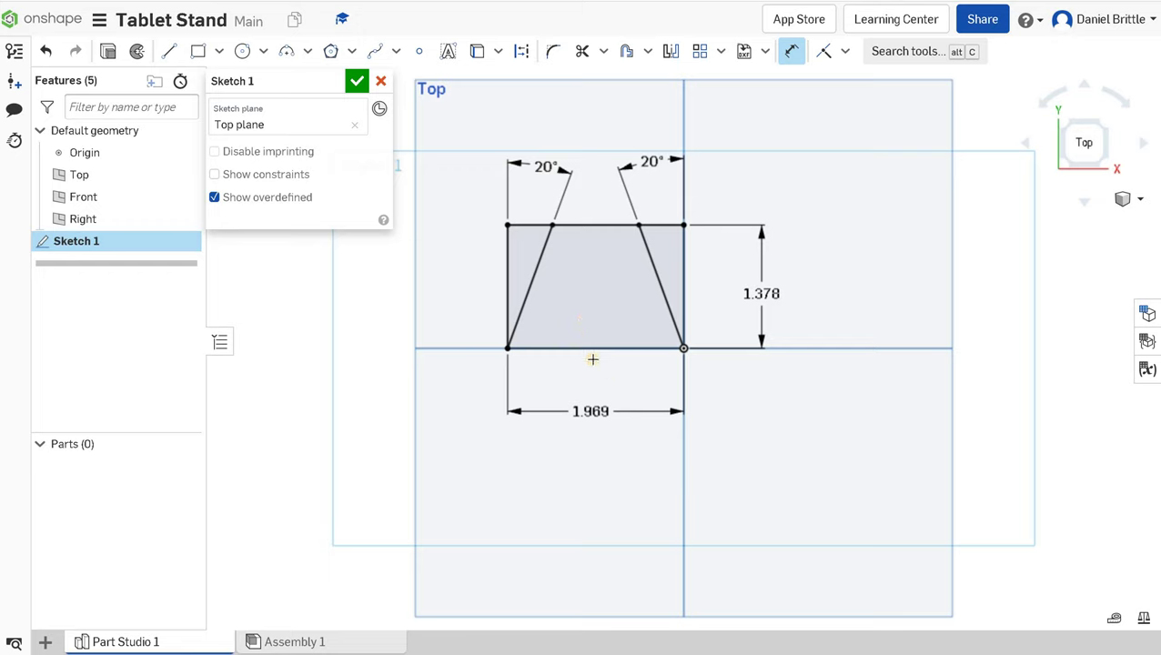
pyautogui.click(357, 82)
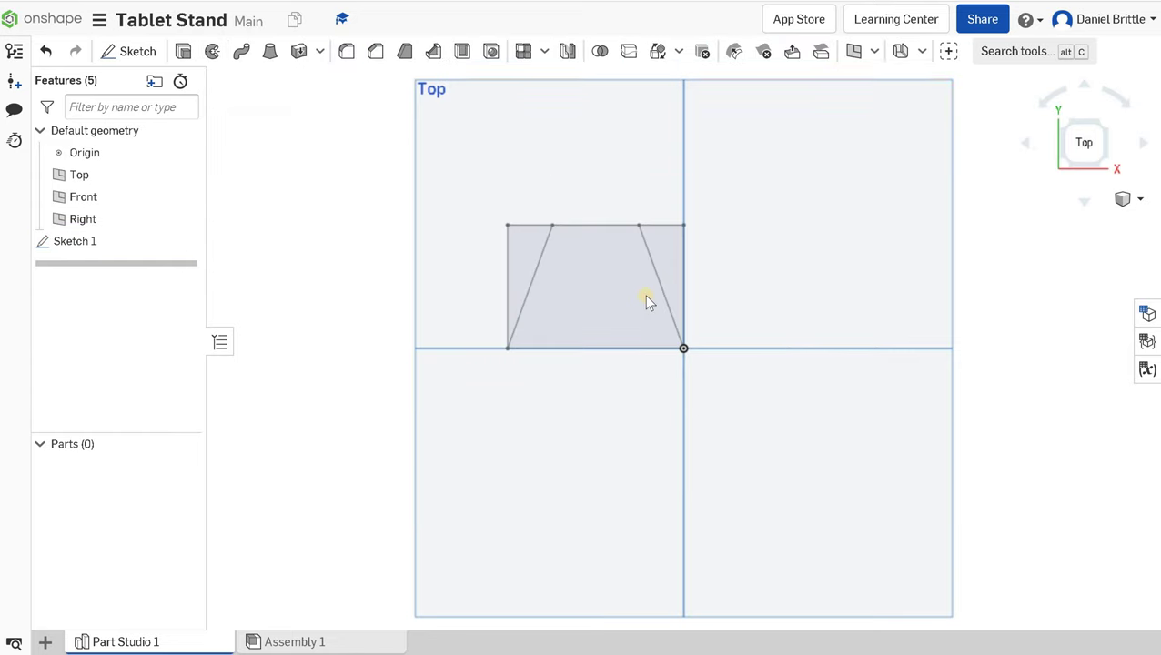
# Step: Extrude the trapezoid region of the sketch 15 mm as a new solid
pyautogui.click(183, 51)
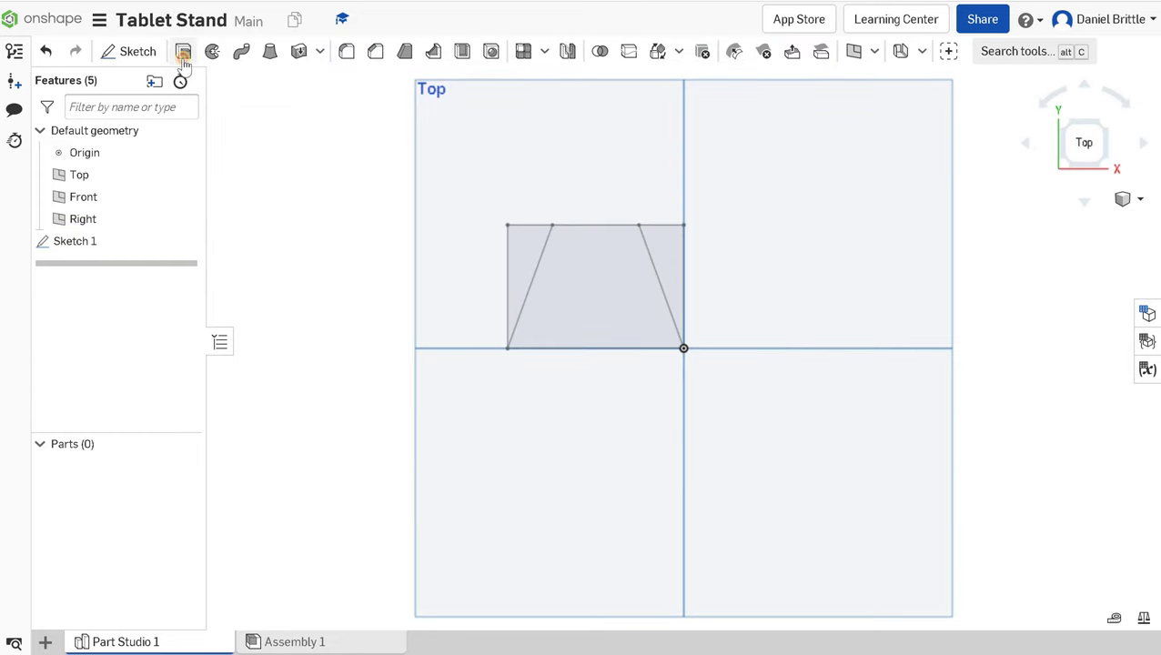
pyautogui.click(617, 318)
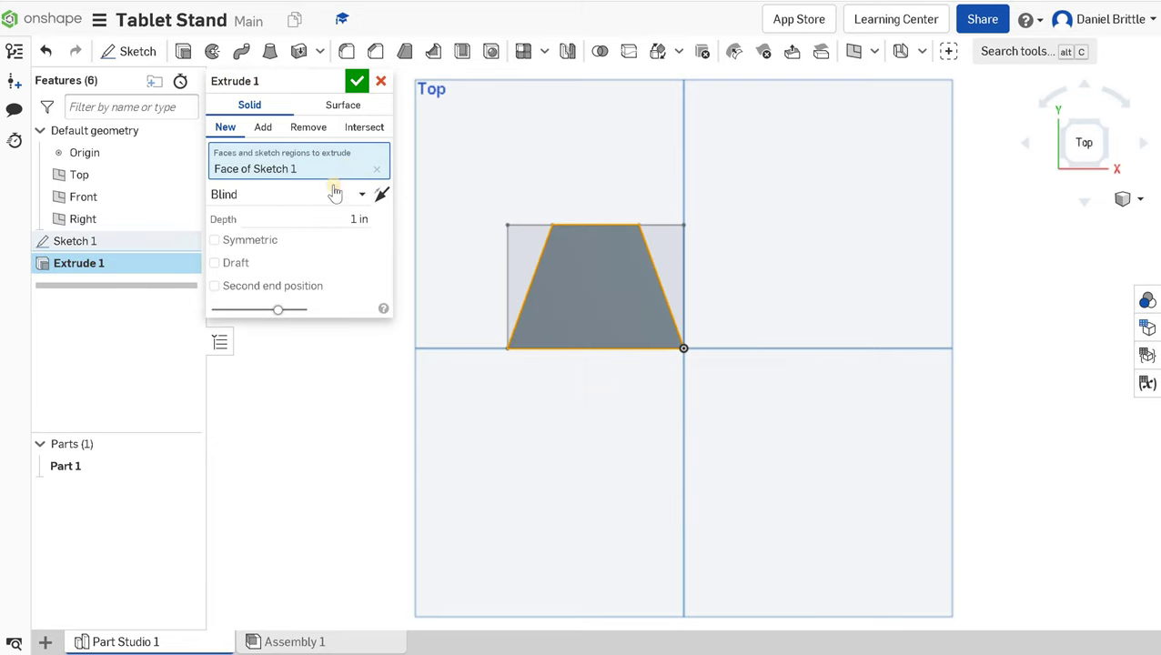
pyautogui.click(339, 218)
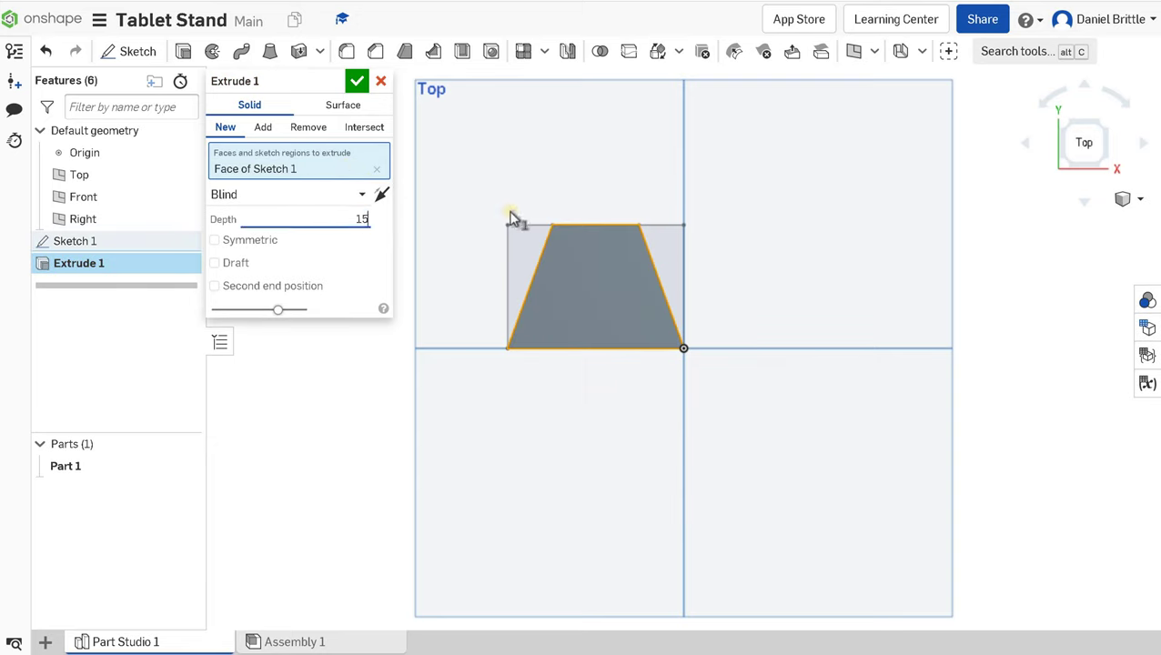
pyautogui.write('15mm')
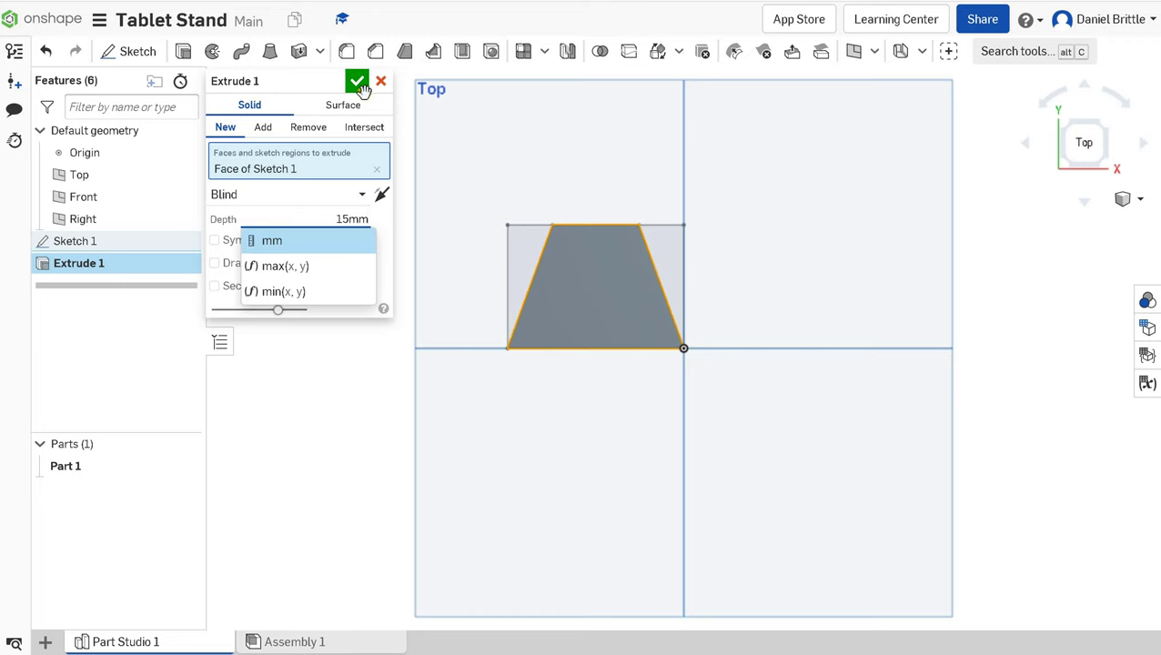
pyautogui.press('Return')
# Step: Start a sketch on the block's slanted side face and draw a full-height corner rectangle about 5.86 by 0.591 in, extending beyond the wide end
pyautogui.moveTo(555, 280); pyautogui.dragTo(503, 391, button='right')
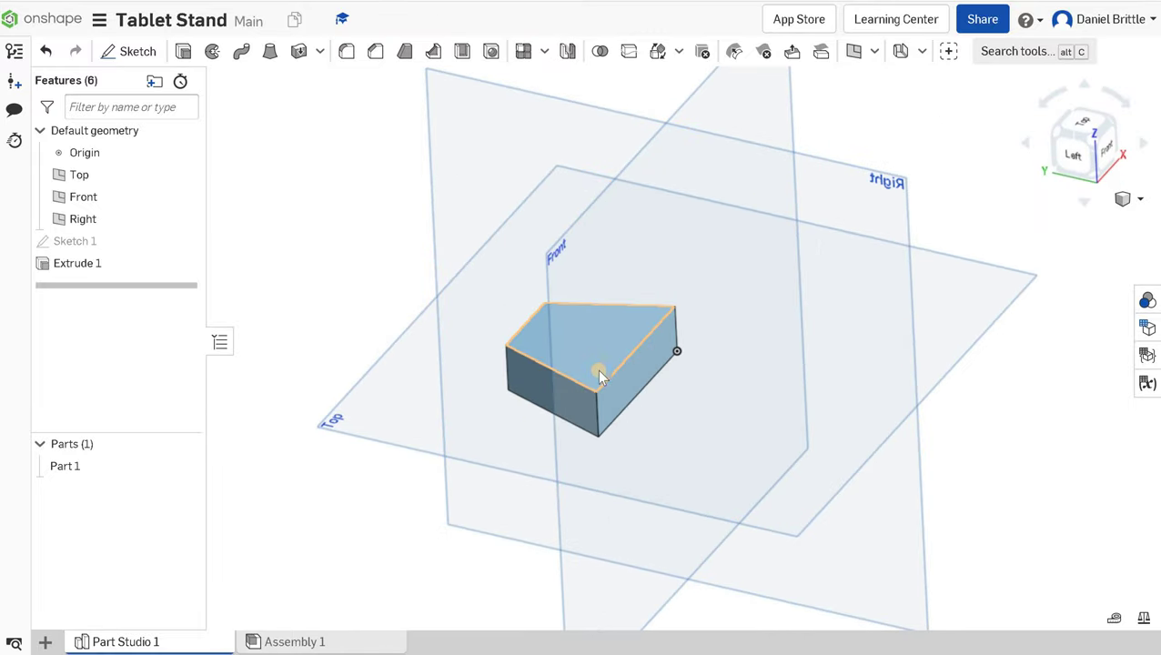
pyautogui.click(528, 387)
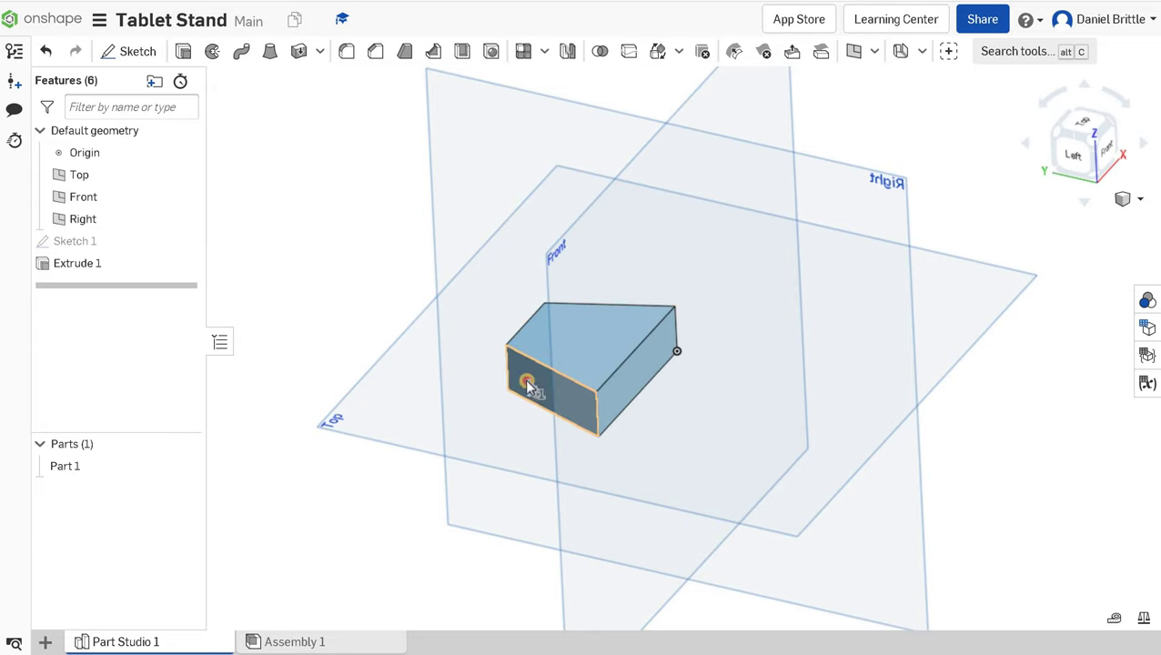
pyautogui.click(130, 52)
pyautogui.click(195, 55)
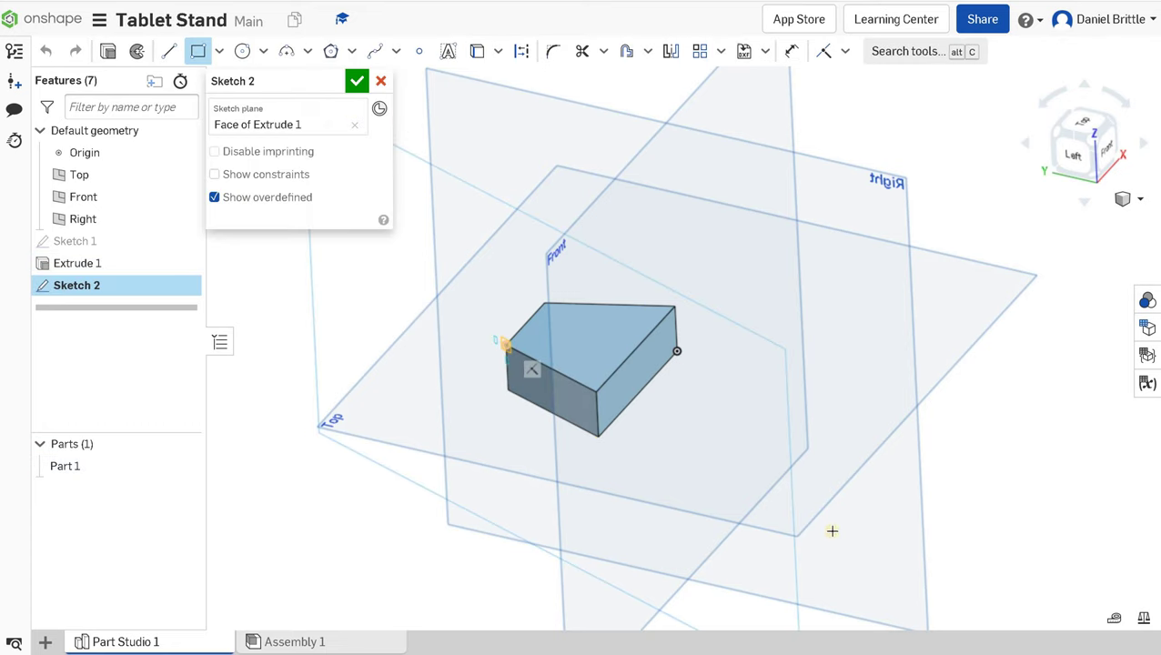
pyautogui.click(506, 346)
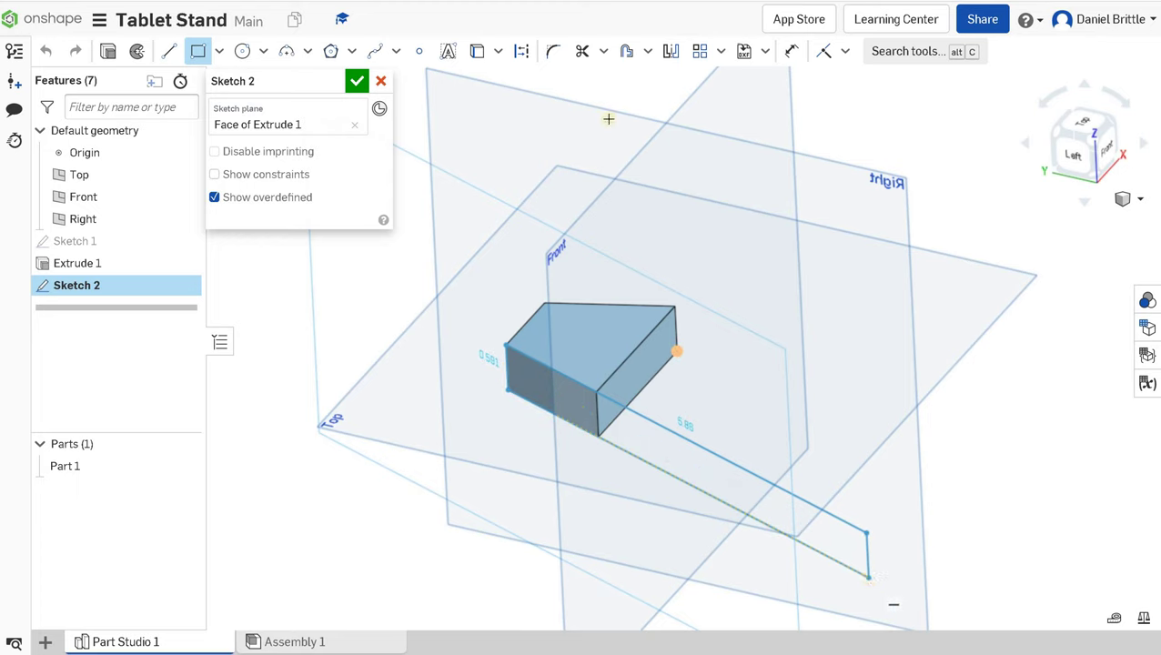
pyautogui.click(792, 51)
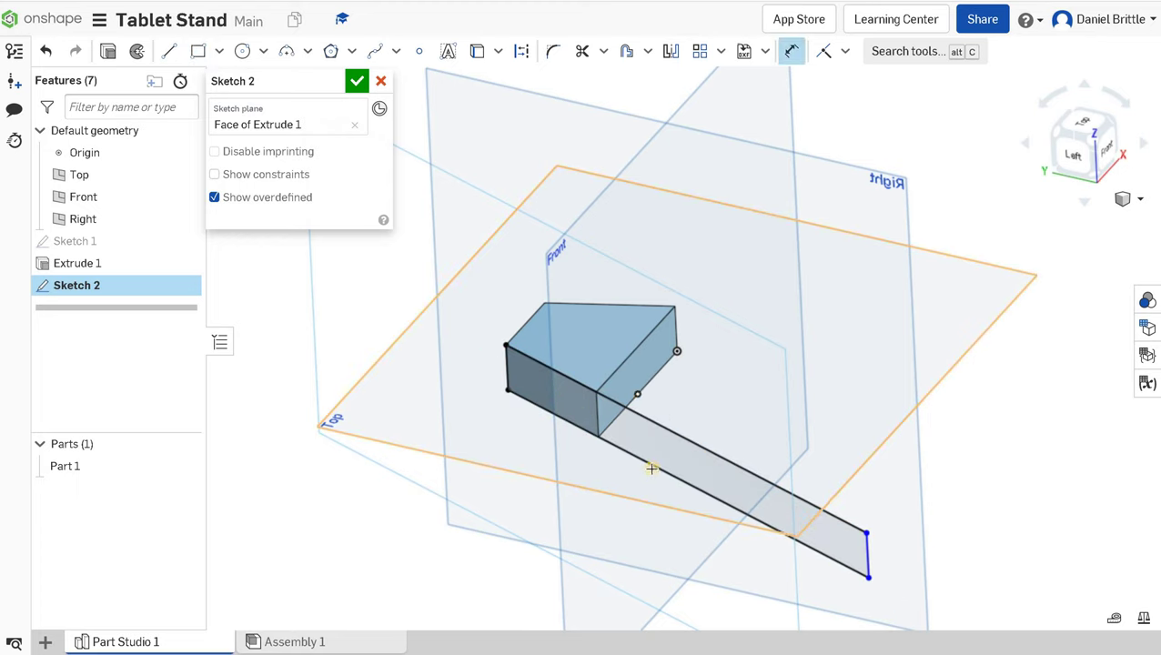
pyautogui.click(601, 511)
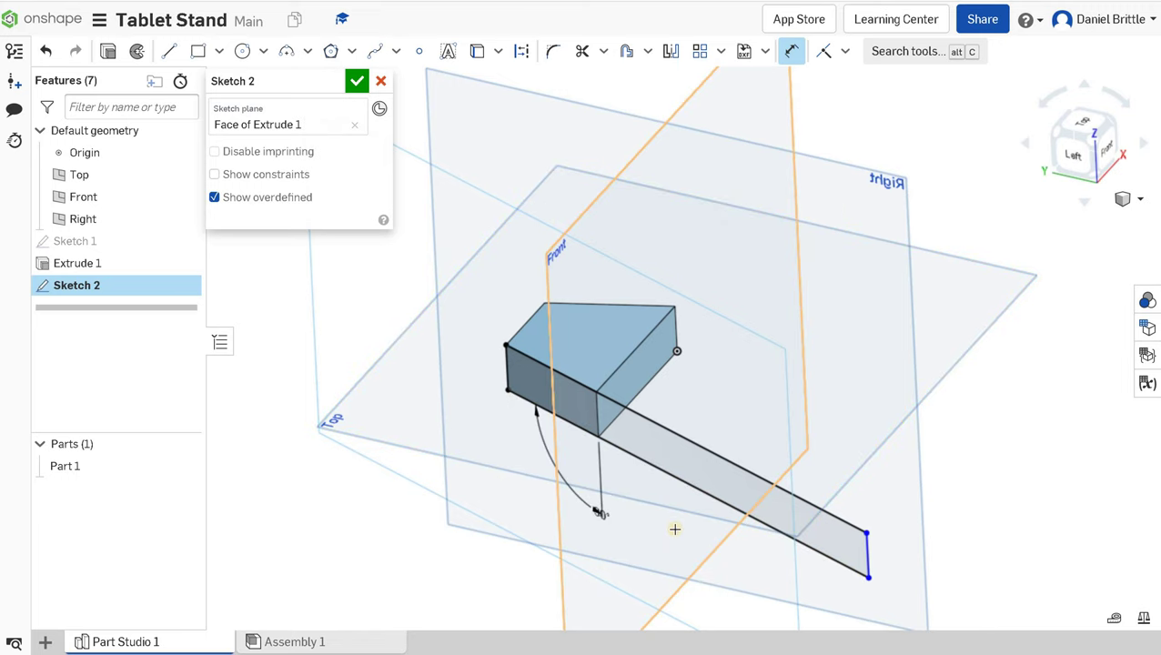
pyautogui.press('Escape')
# Step: Dimension the rectangle's long lower edge to 120 mm and finish the sketch
pyautogui.click(791, 51)
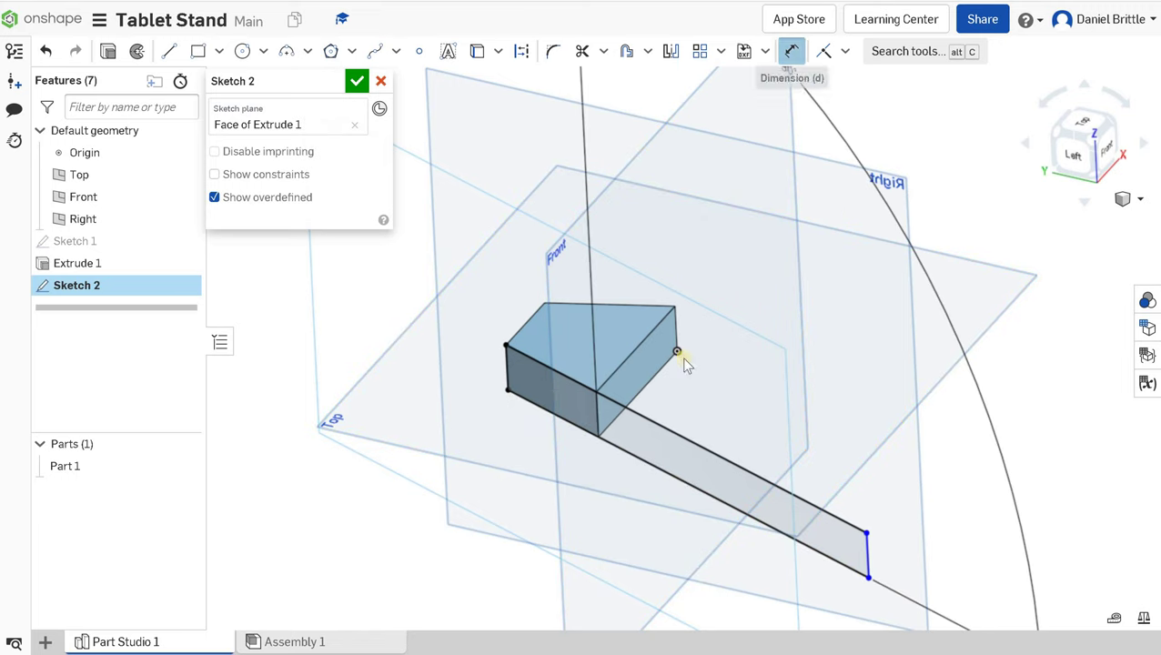
pyautogui.click(641, 466)
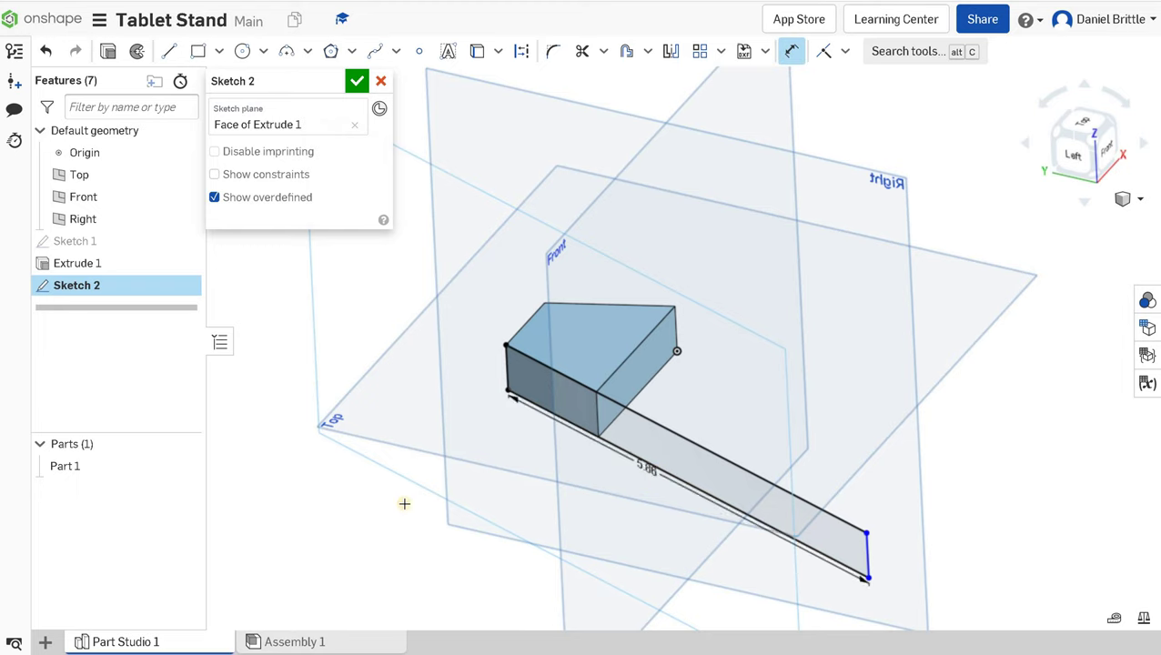
pyautogui.click(448, 573)
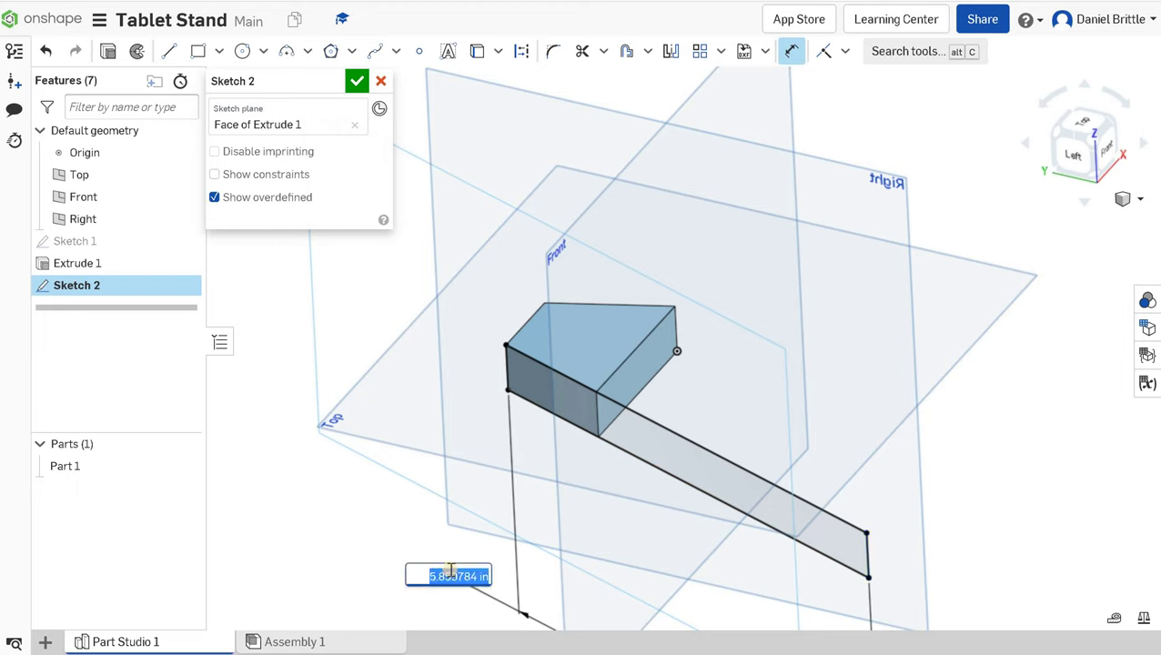
pyautogui.write('12')
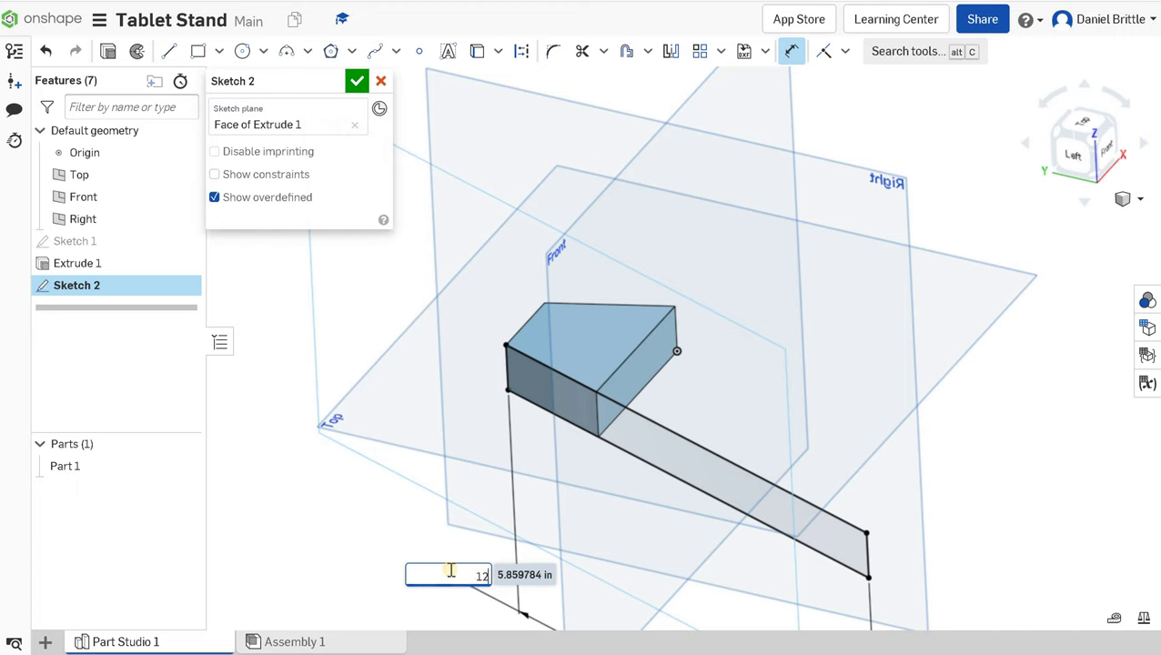
pyautogui.write('0mm')
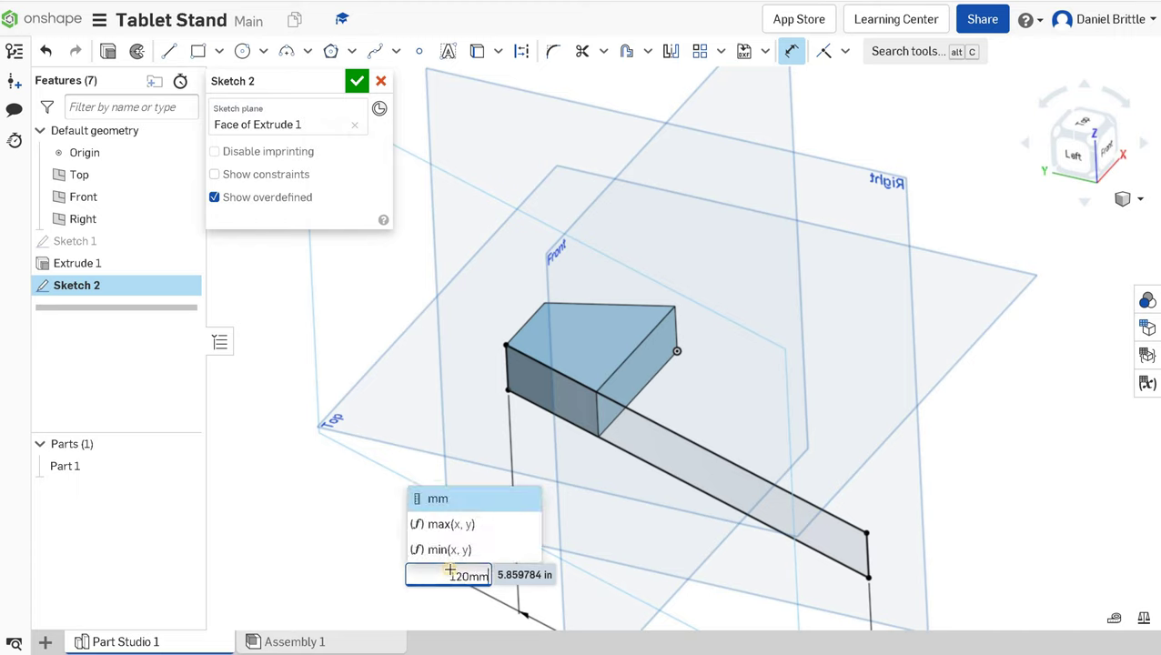
pyautogui.press('Return')
pyautogui.press('Return')
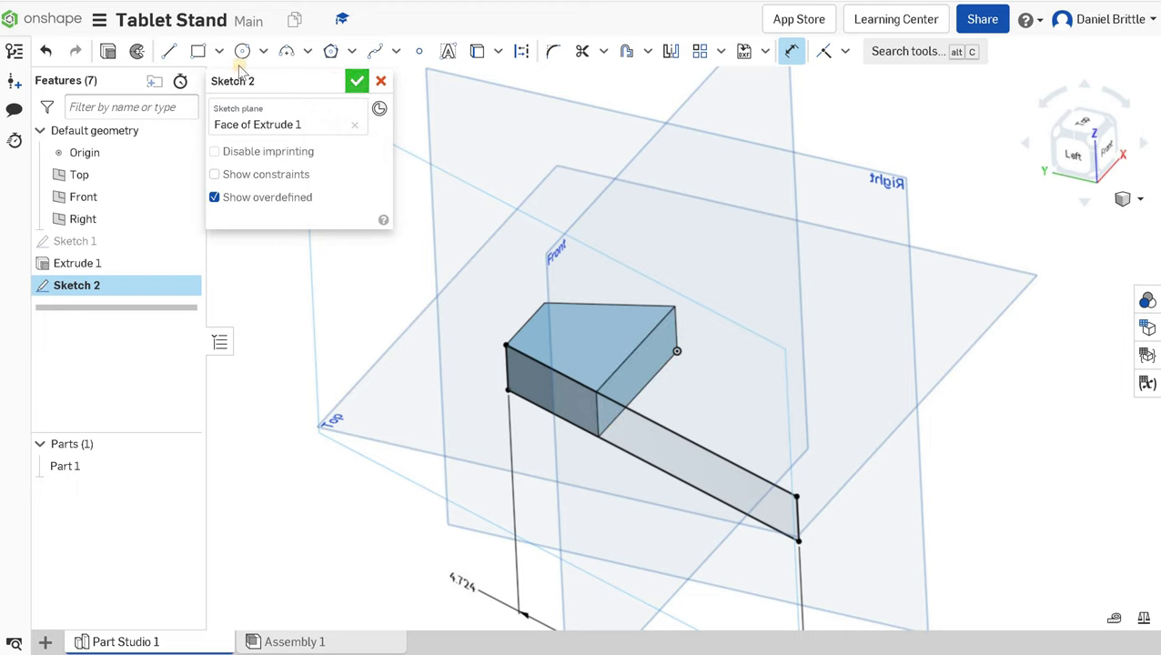
pyautogui.press('Return')
# Step: Set the workspace's default length unit to millimeter
pyautogui.click(101, 20)
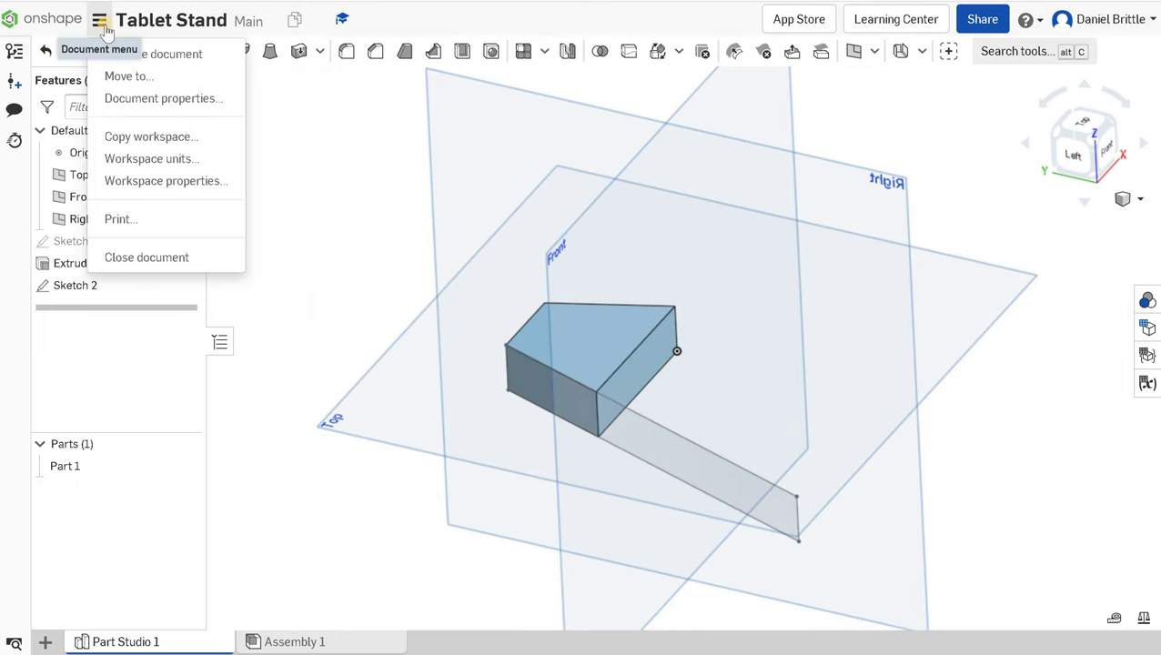
pyautogui.click(151, 159)
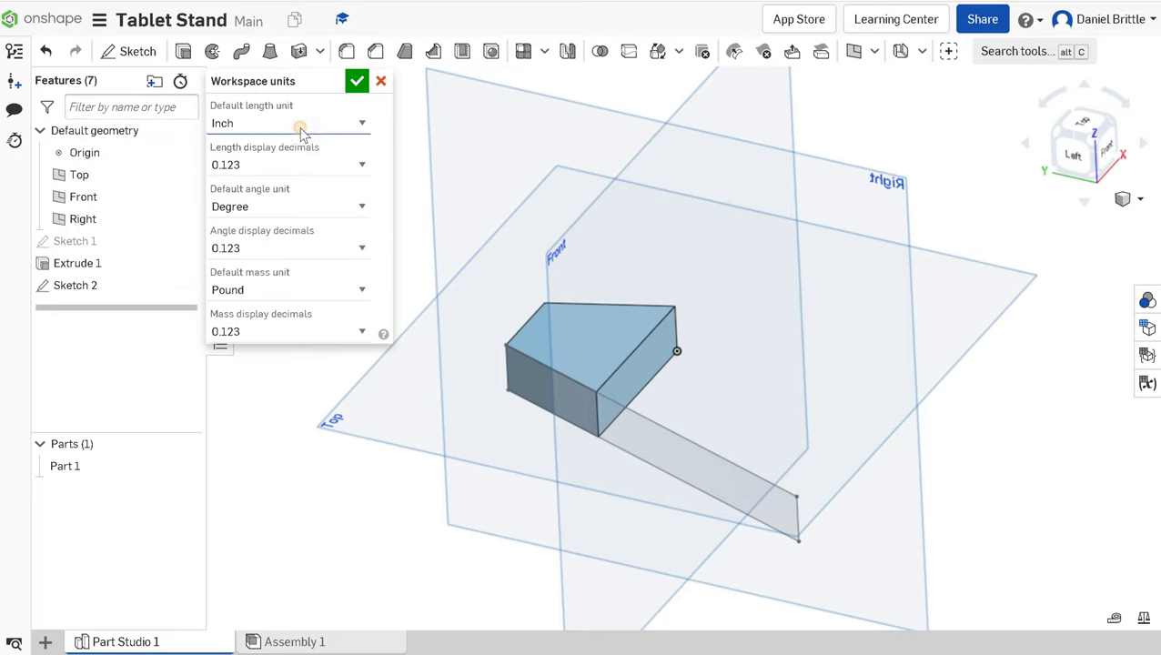
pyautogui.click(300, 123)
pyautogui.click(319, 202)
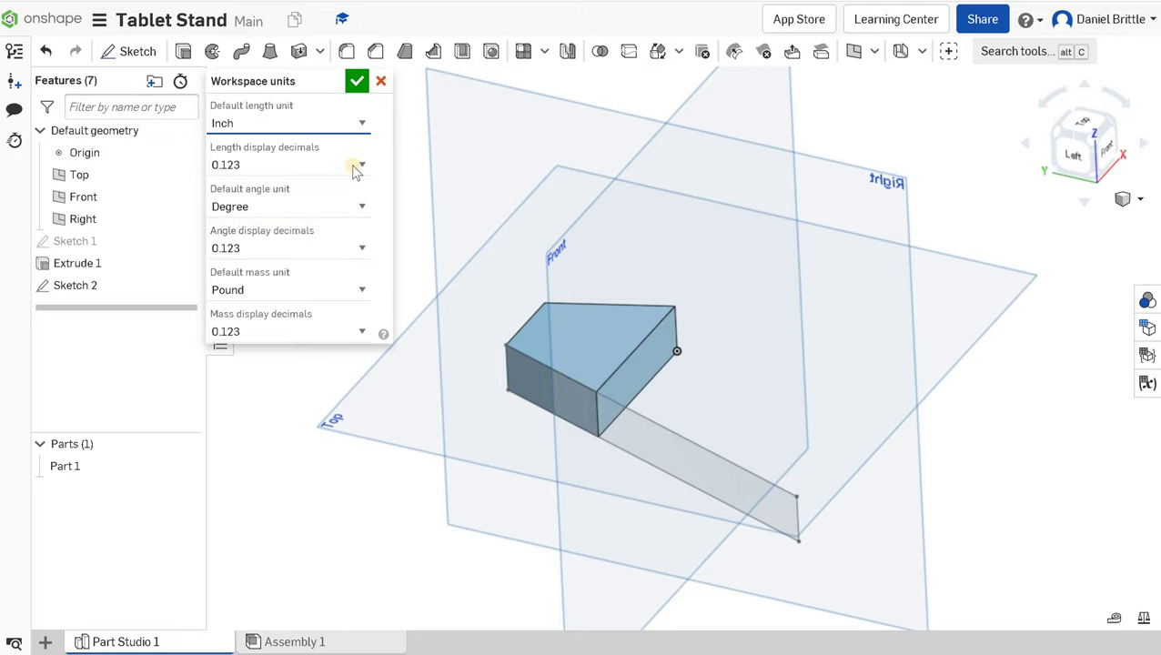
pyautogui.click(356, 81)
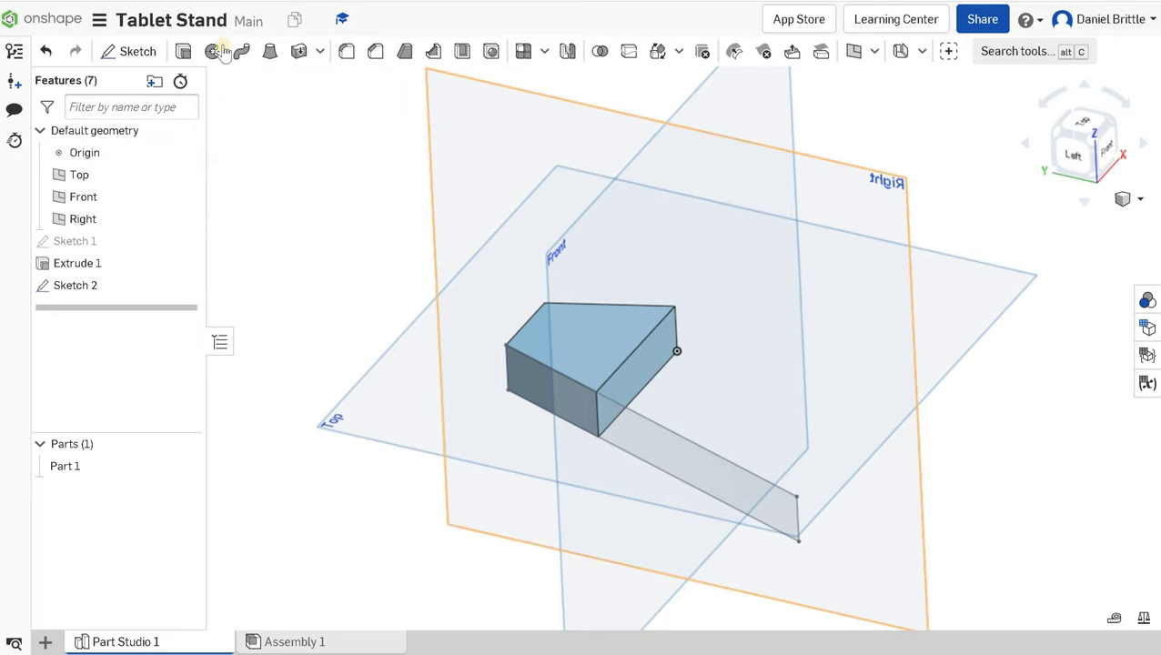
# Step: Extrude all regions of the 120 mm rectangle sketch 35 mm outward, adding them to the existing part
pyautogui.hotkey('shift', 'e')
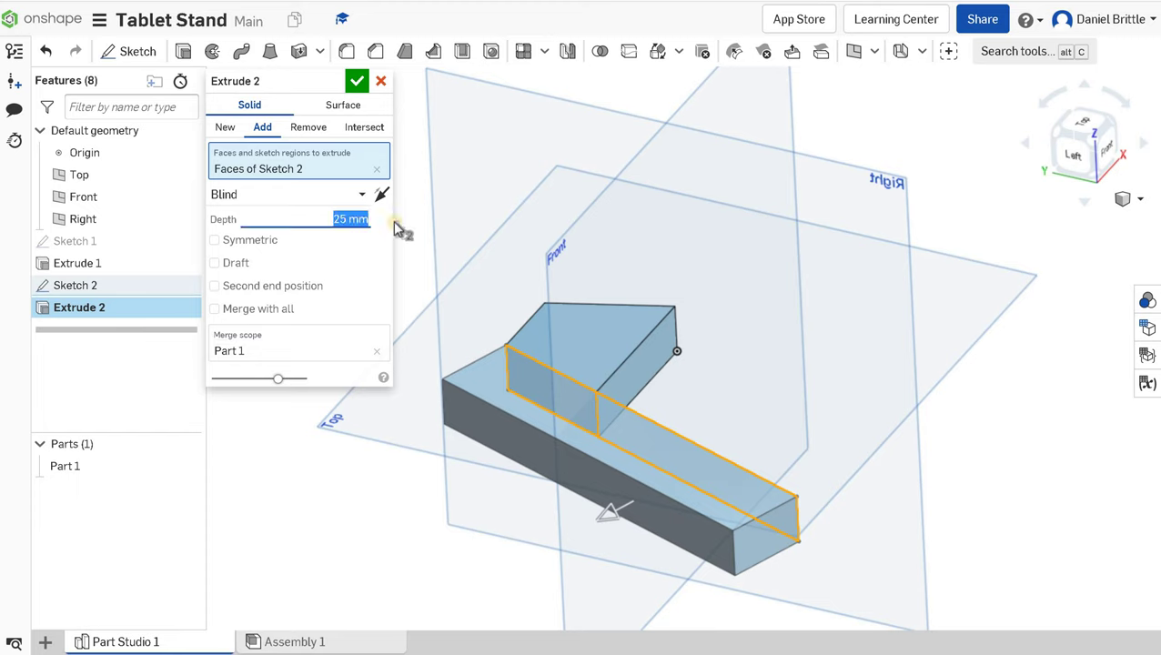
pyautogui.write('mm')
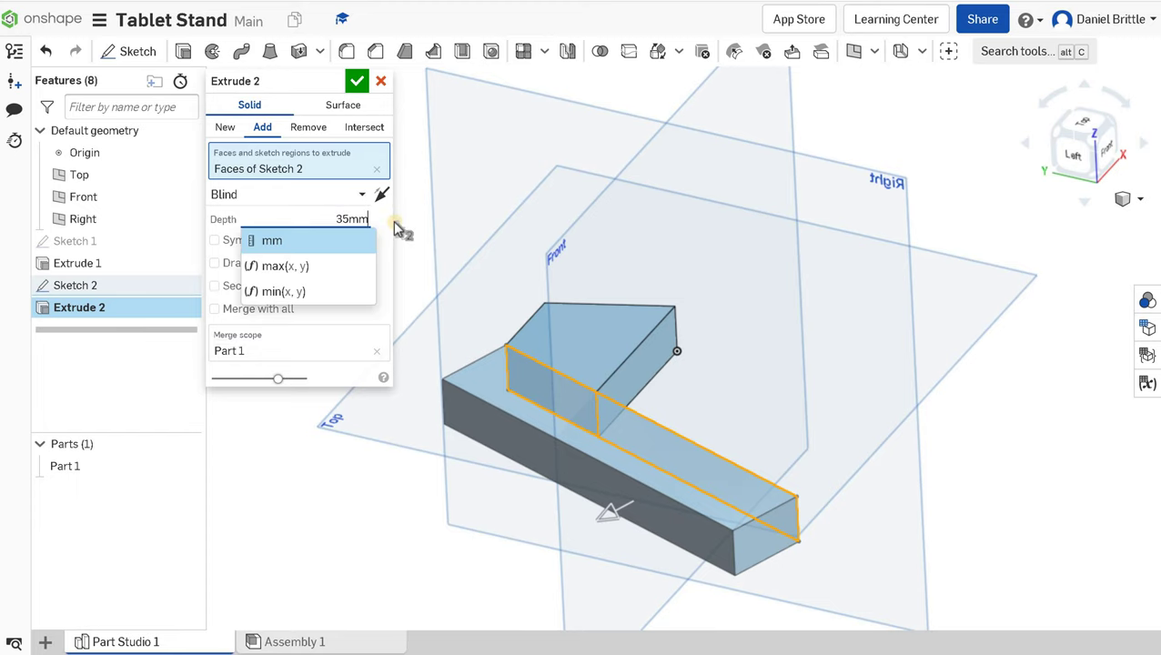
pyautogui.press('Return')
pyautogui.click(356, 84)
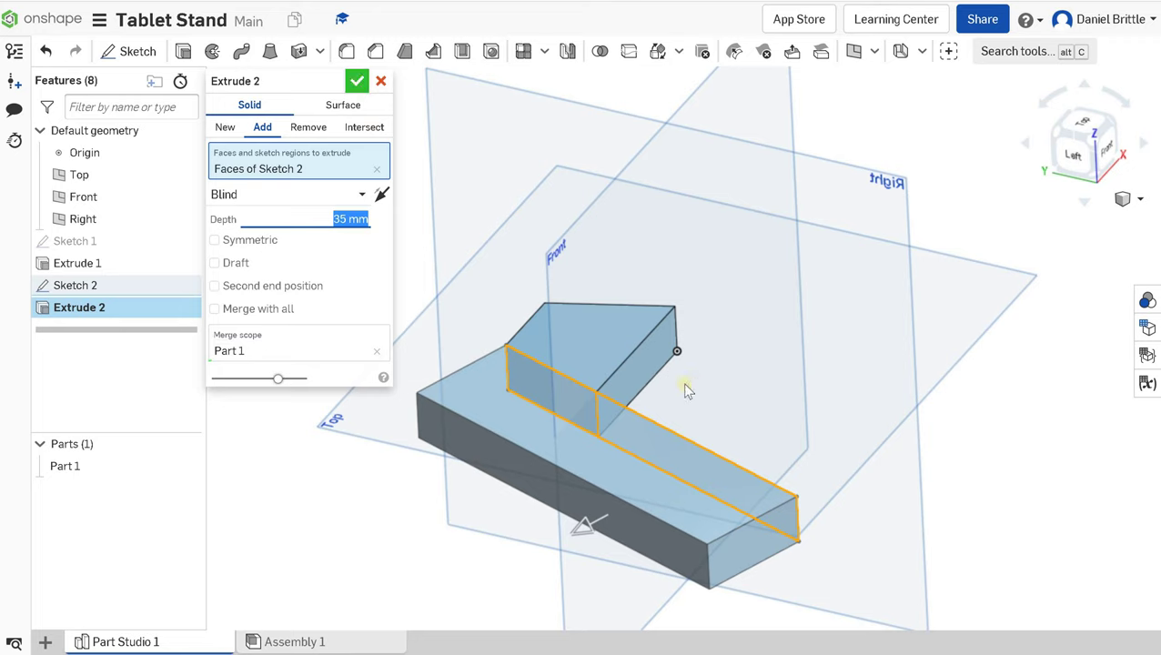
# Step: Start a sketch on the block's opposite slanted face and draw a full-height corner rectangle about 99.9 by 15 mm, extending past the origin
pyautogui.moveTo(687, 388)
pyautogui.mouseDown(button='right')
pyautogui.moveTo(627, 332)
pyautogui.moveTo(590, 407)
pyautogui.moveTo(483, 339)
pyautogui.moveTo(537, 420)
pyautogui.moveTo(508, 415)
pyautogui.moveTo(827, 535)
pyautogui.moveTo(806, 514)
pyautogui.mouseUp(button='right')
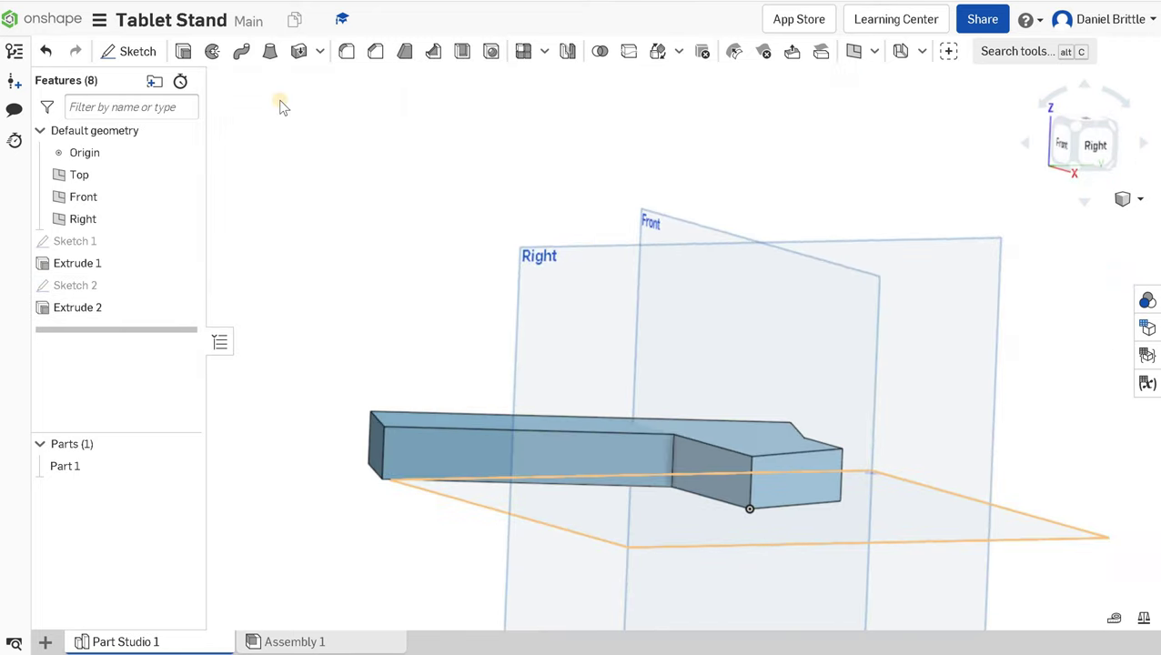
pyautogui.hotkey('shift', 's')
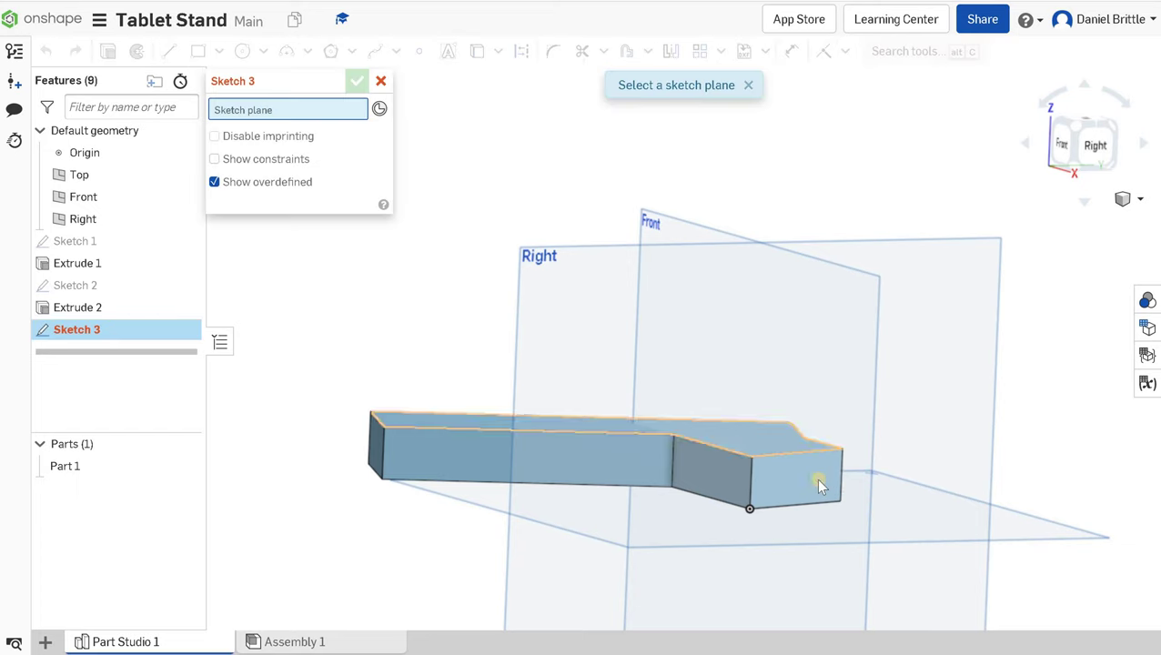
pyautogui.click(816, 478)
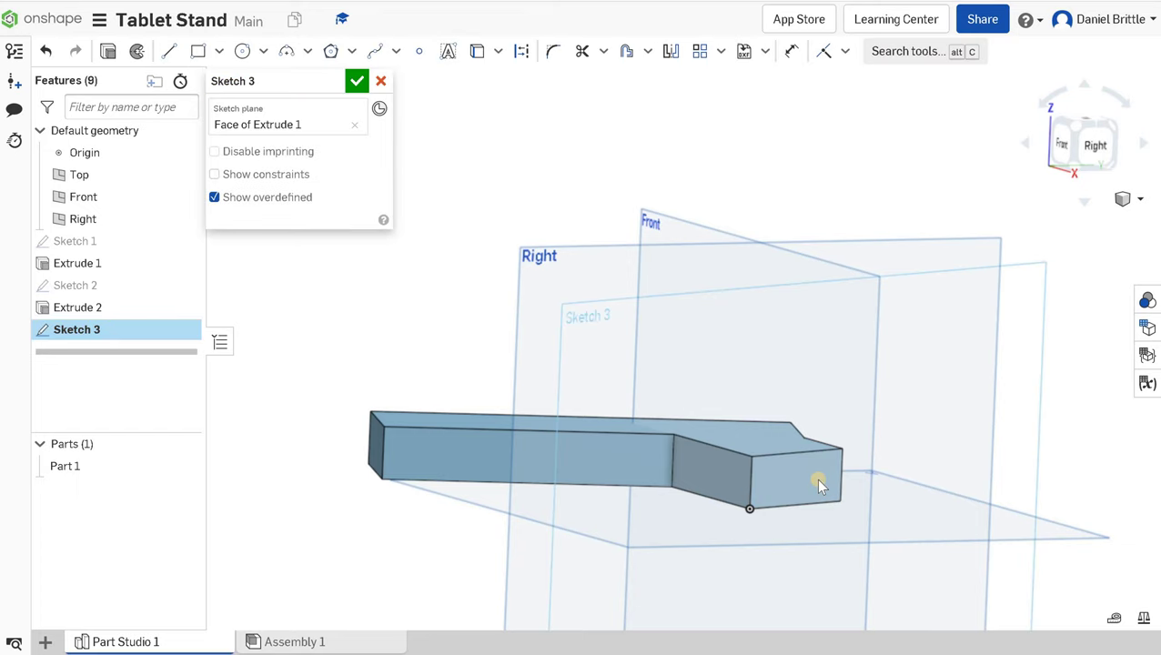
pyautogui.click(196, 54)
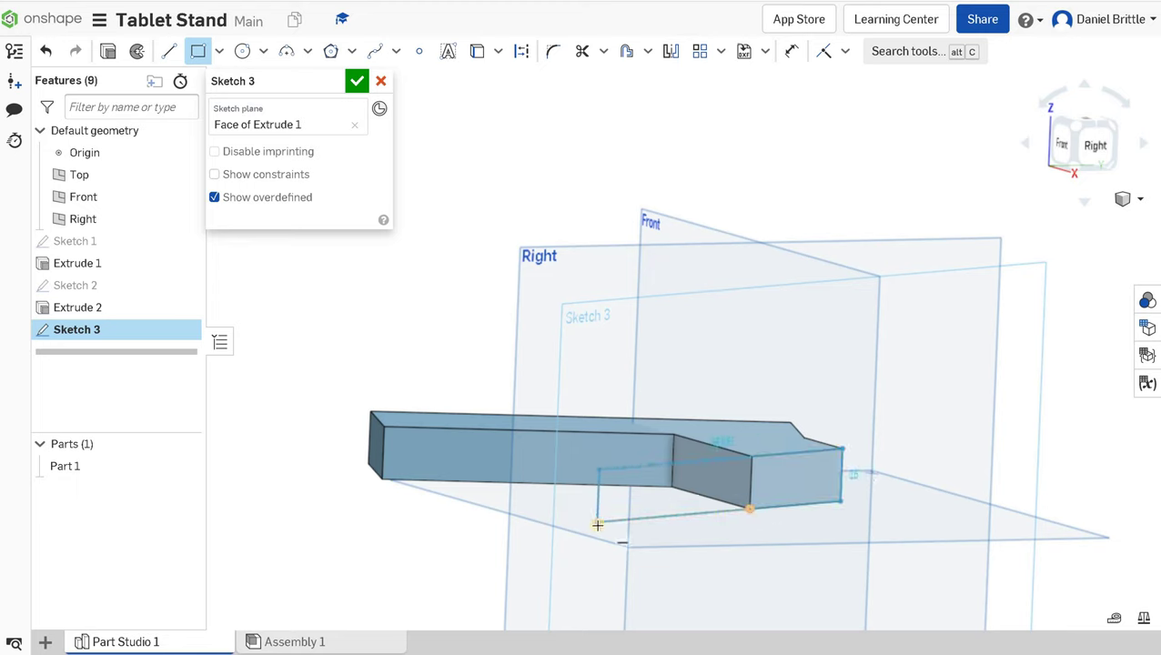
pyautogui.click(752, 510)
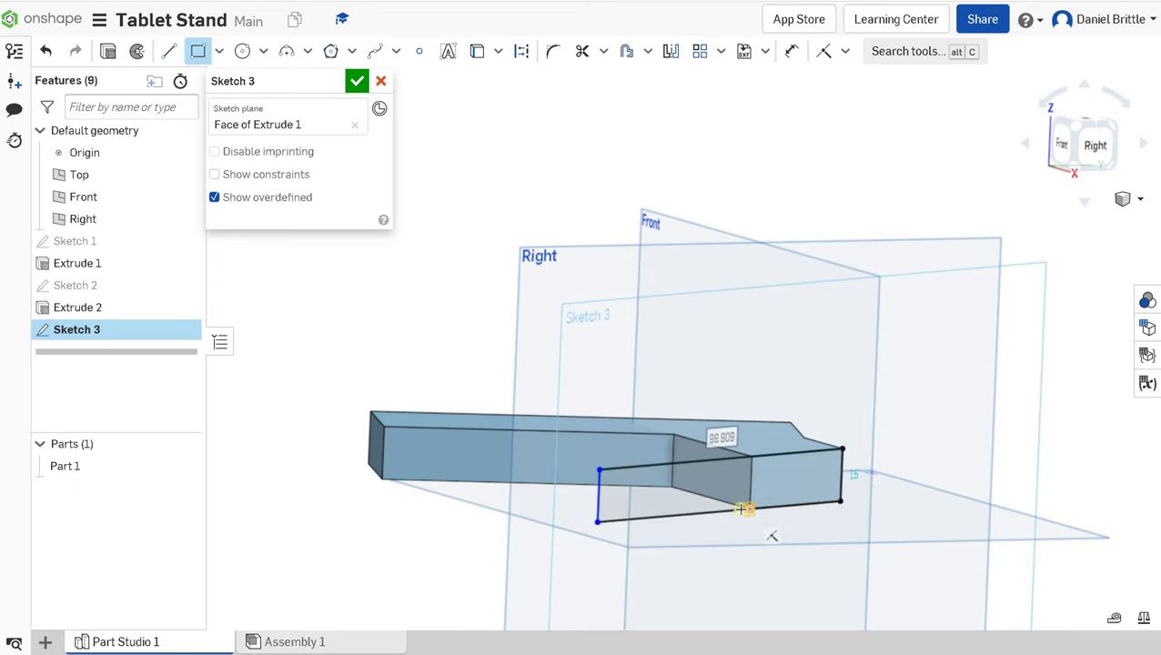
# Step: Dimension the new rectangle's long upper edge to 120 mm and finish the sketch
pyautogui.click(793, 54)
pyautogui.click(666, 466)
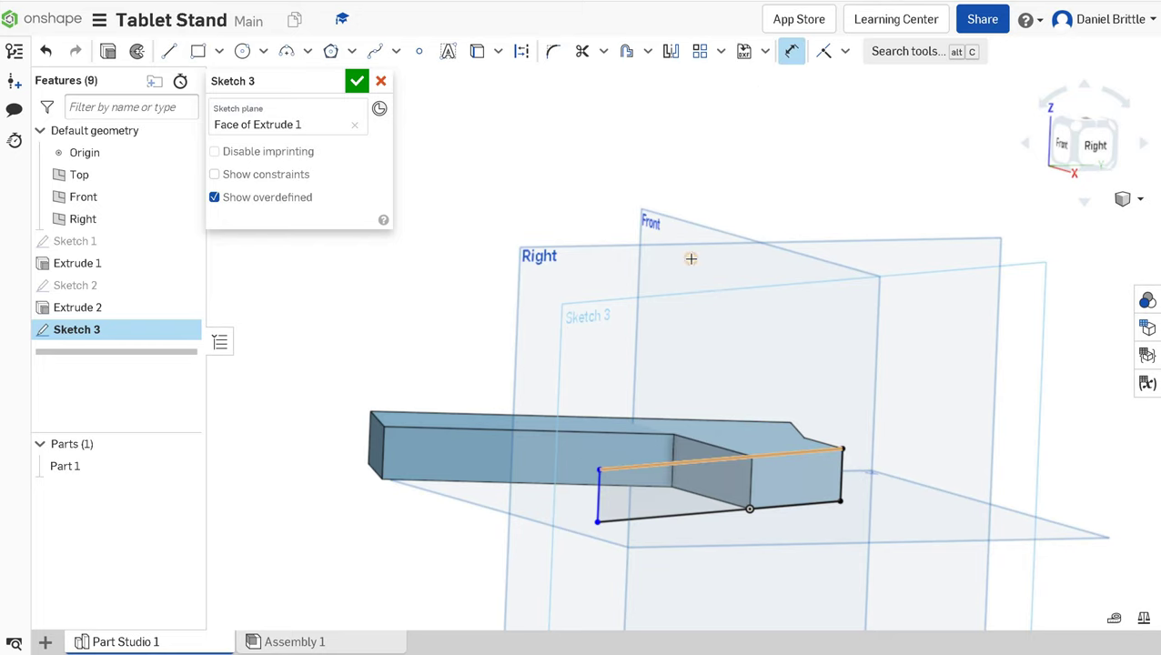
pyautogui.click(670, 164)
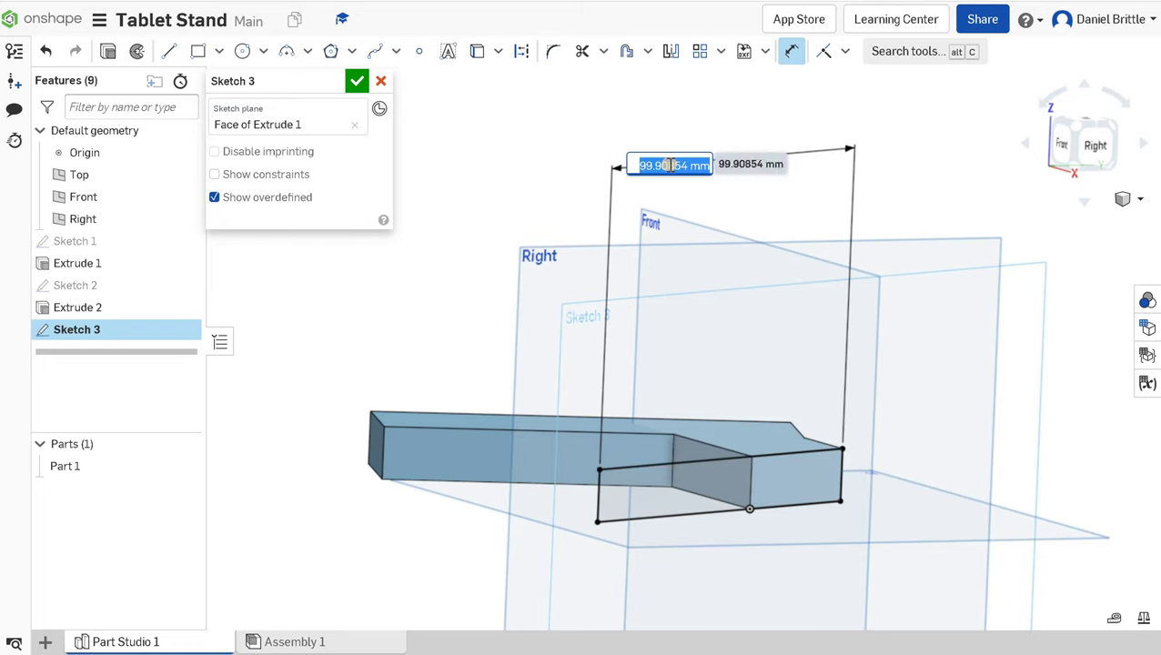
pyautogui.write('120')
pyautogui.press('Return')
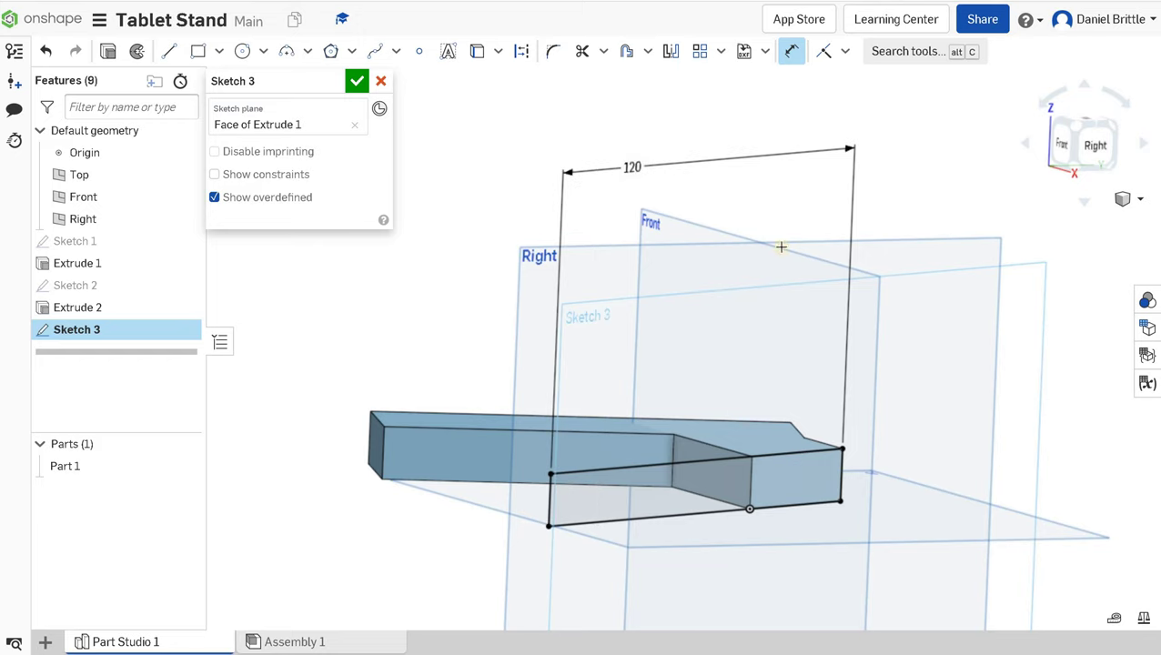
pyautogui.click(356, 81)
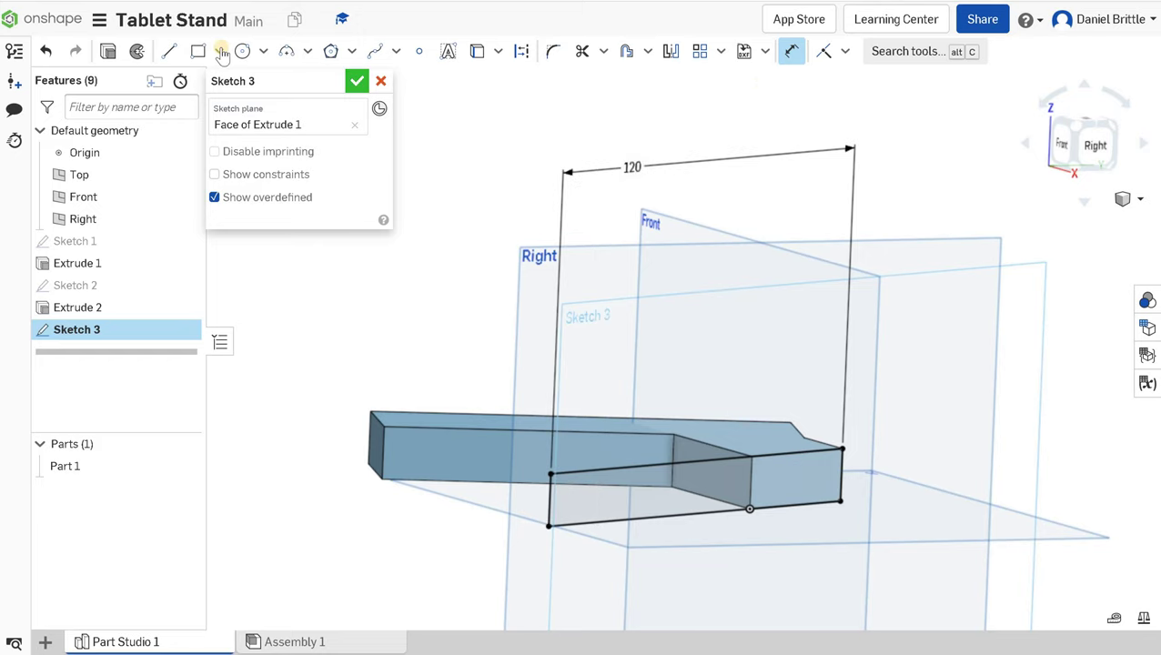
# Step: Extrude all regions of the second leg's rectangle sketch 35 mm outward, adding them to the existing part
pyautogui.hotkey('shift', 'e')
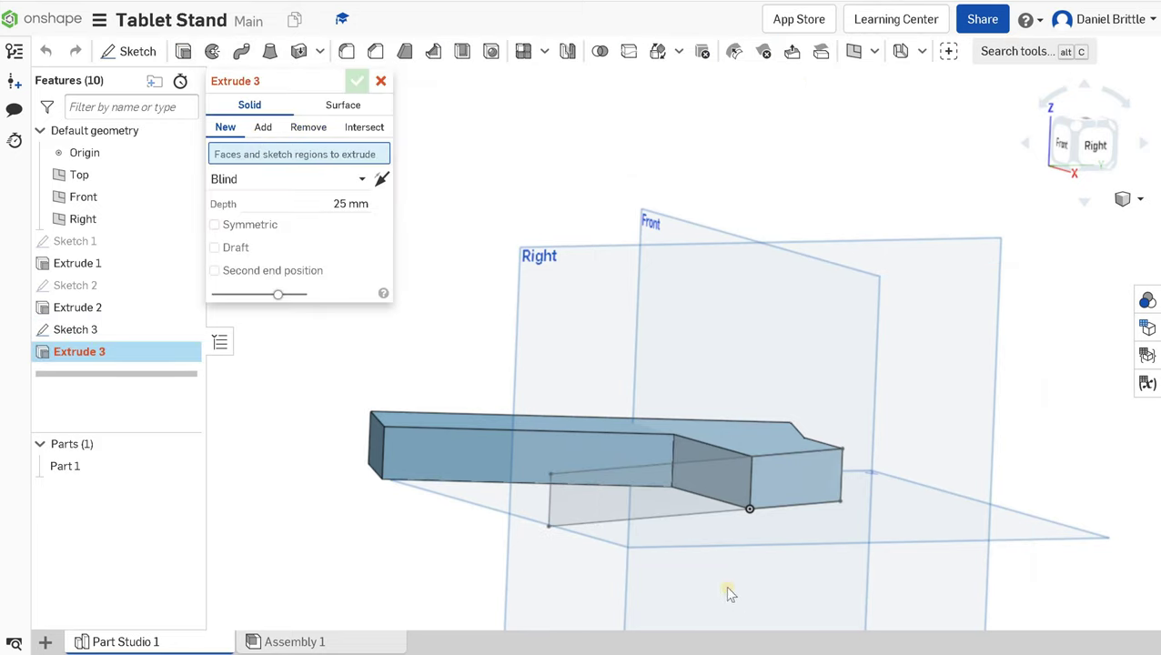
pyautogui.moveTo(63, 329)
pyautogui.mouseDown()
pyautogui.moveTo(216, 257)
pyautogui.moveTo(302, 187)
pyautogui.moveTo(343, 208)
pyautogui.mouseUp()
pyautogui.click(344, 217)
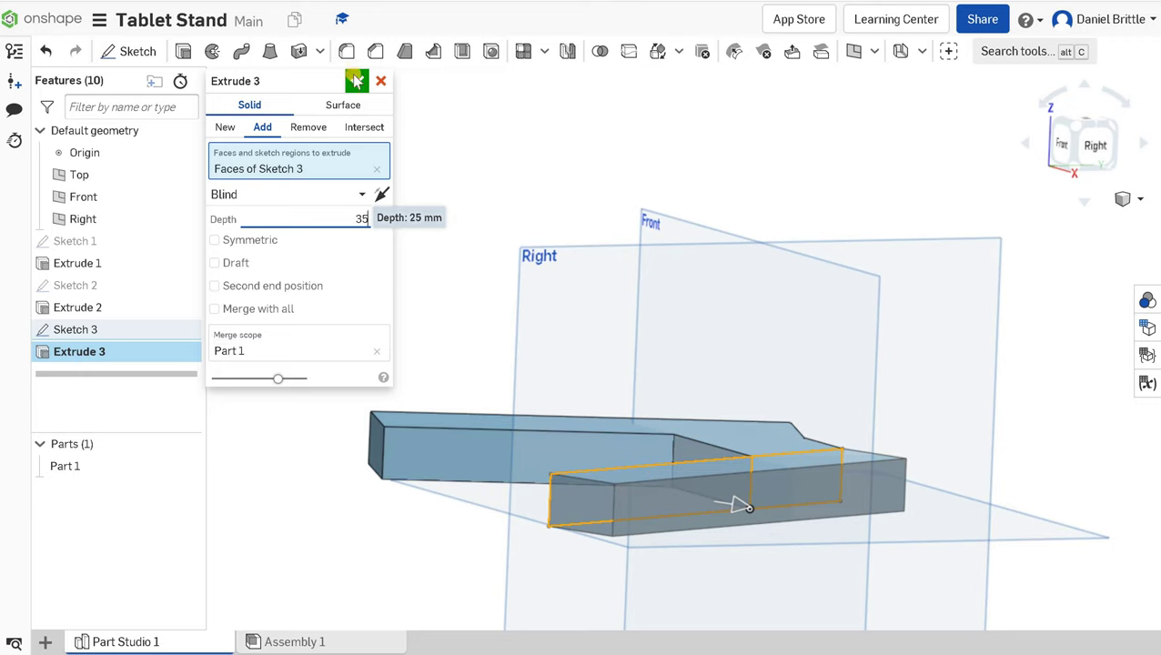
pyautogui.press('Return')
pyautogui.moveTo(790, 362); pyautogui.dragTo(770, 328, button='right')
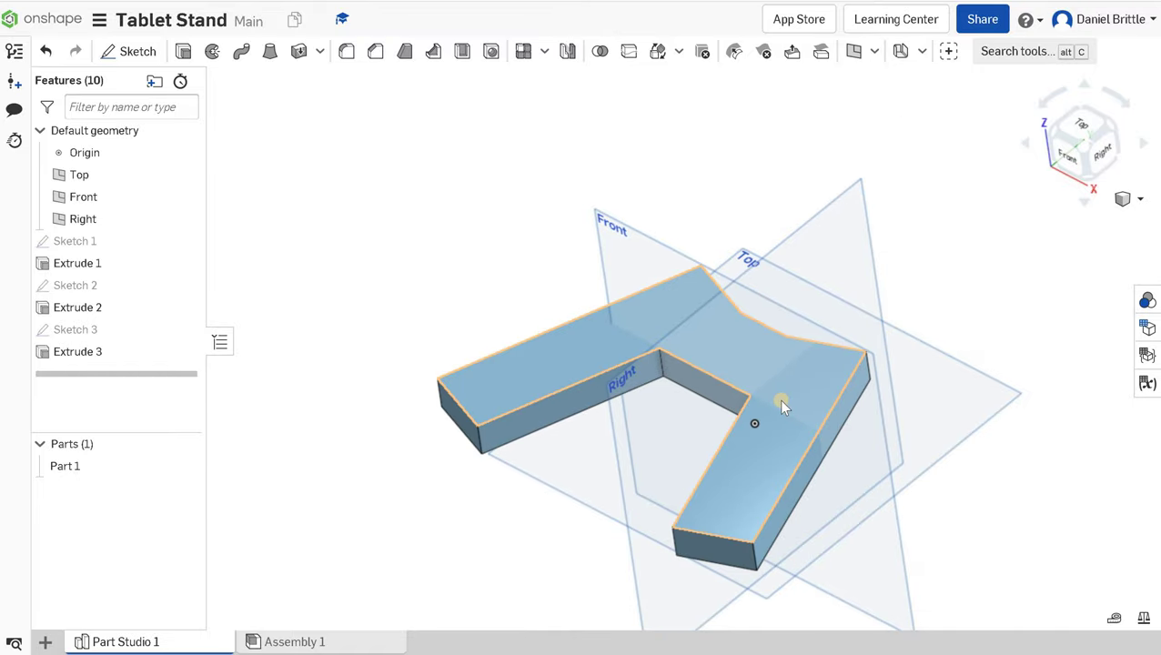
# Step: Start a sketch on the stand's upper face and draw a corner rectangle about 58.9 by 25 mm on the central block
pyautogui.scroll(5, 780, 401)
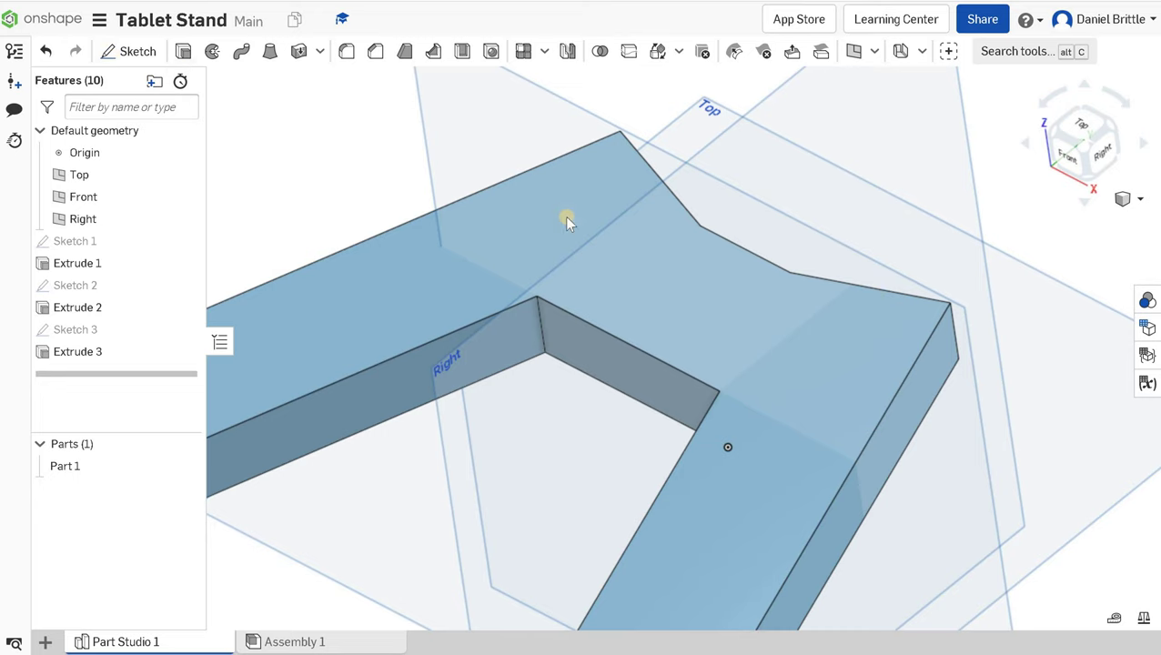
pyautogui.click(686, 305)
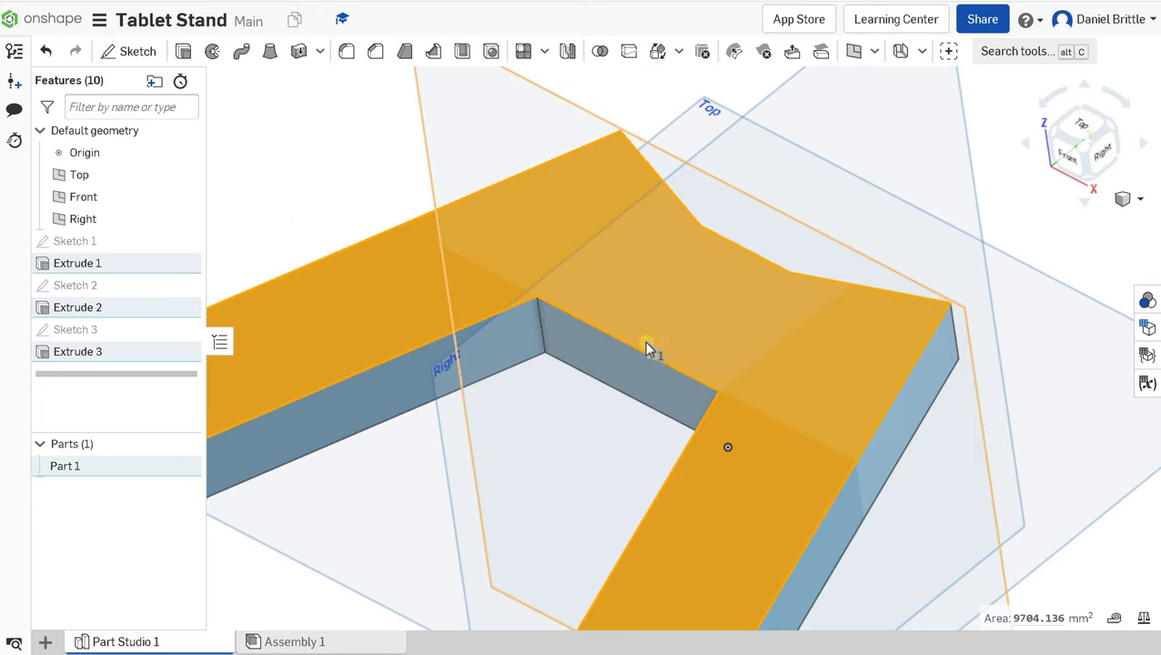
pyautogui.click(138, 52)
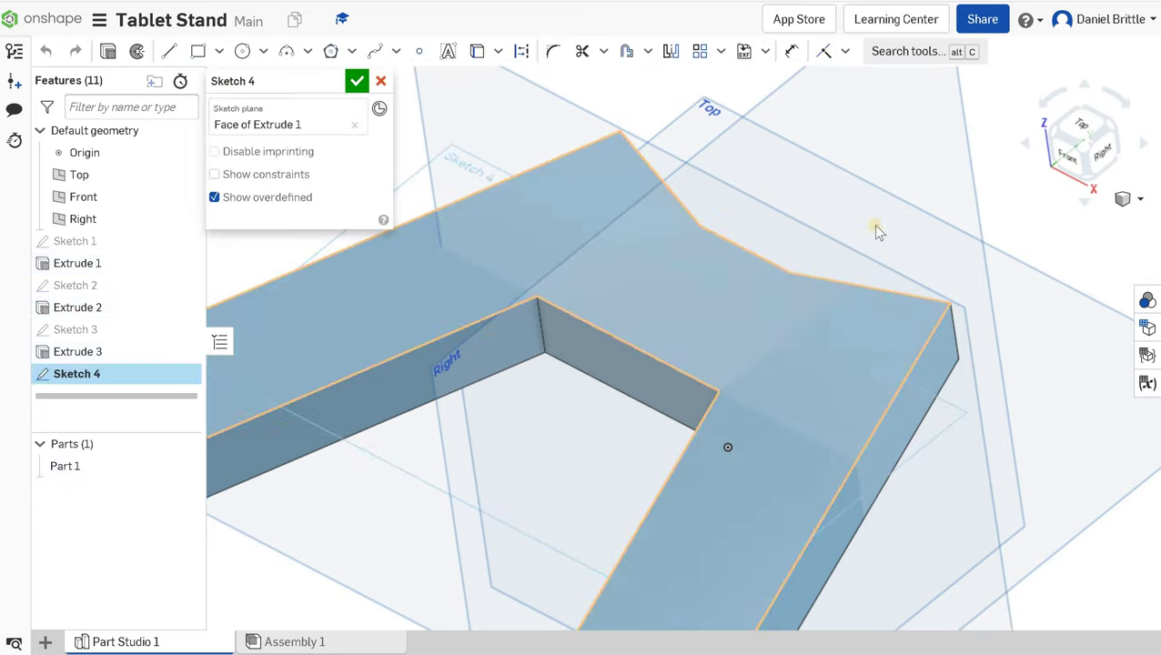
pyautogui.click(199, 51)
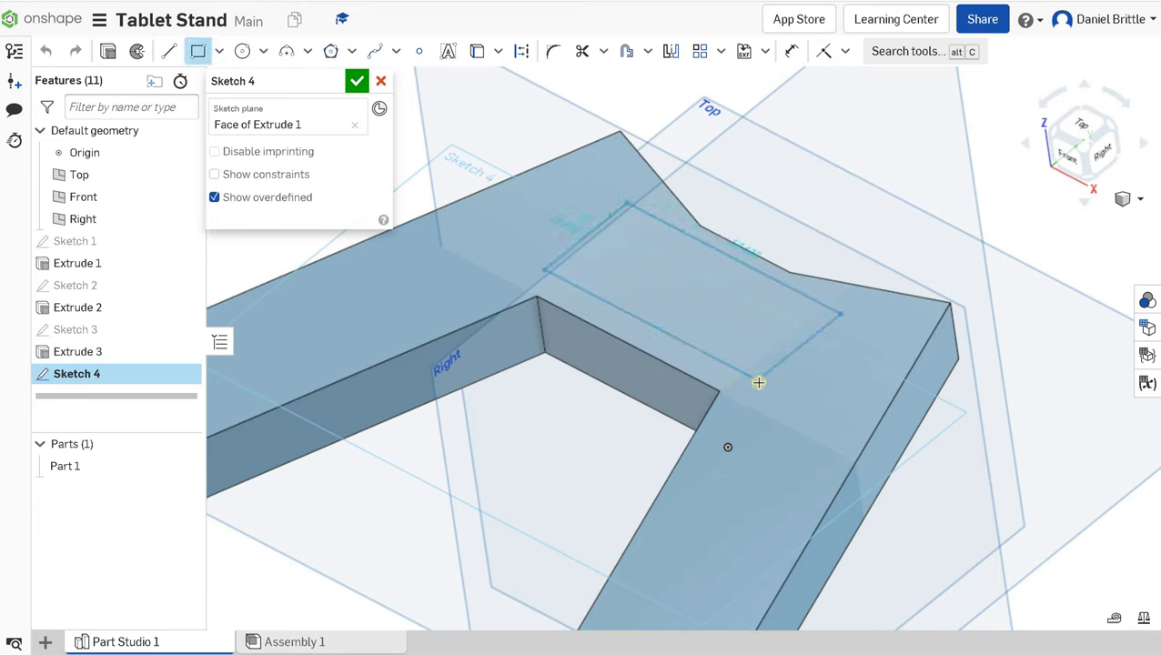
pyautogui.click(771, 351)
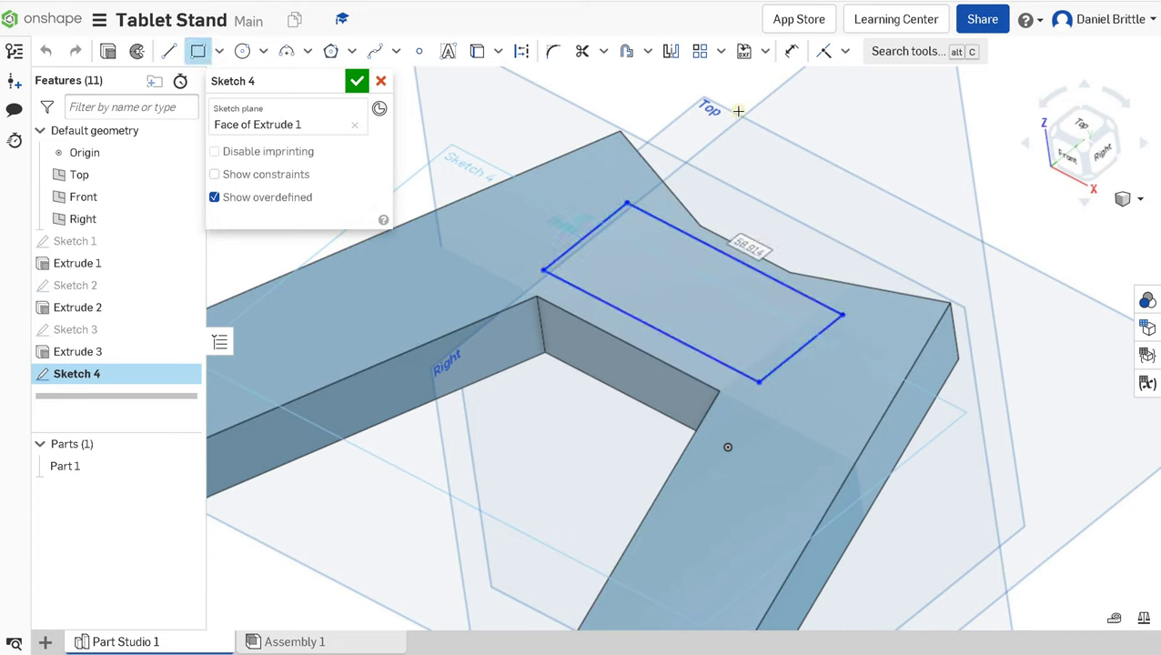
pyautogui.click(792, 55)
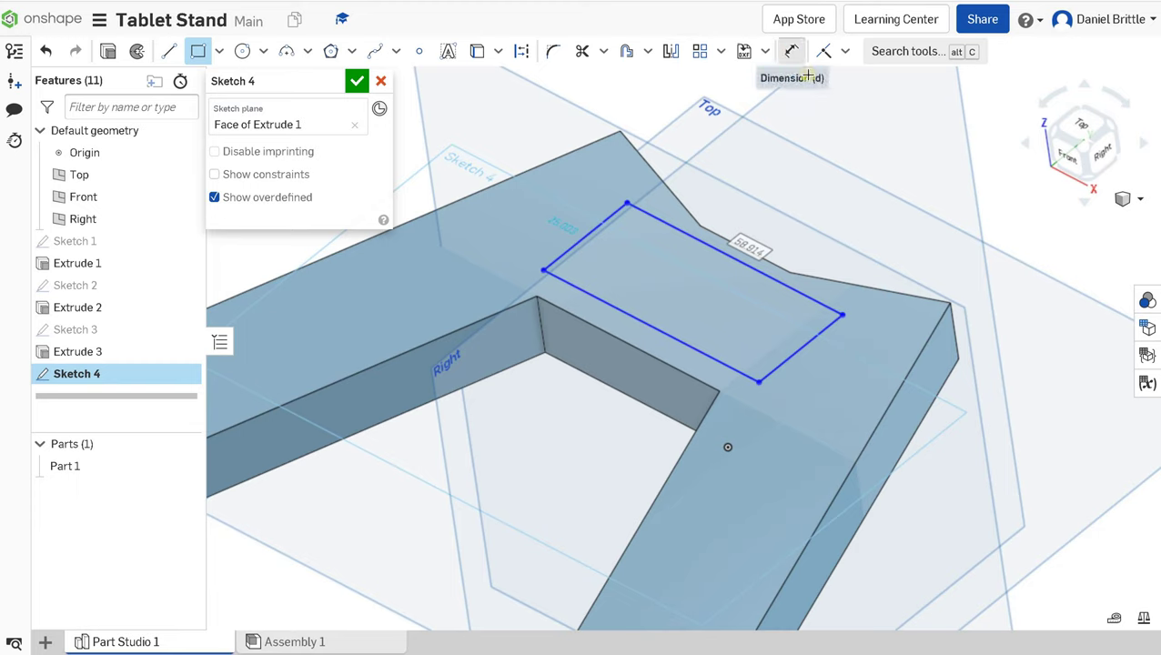
pyautogui.click(809, 343)
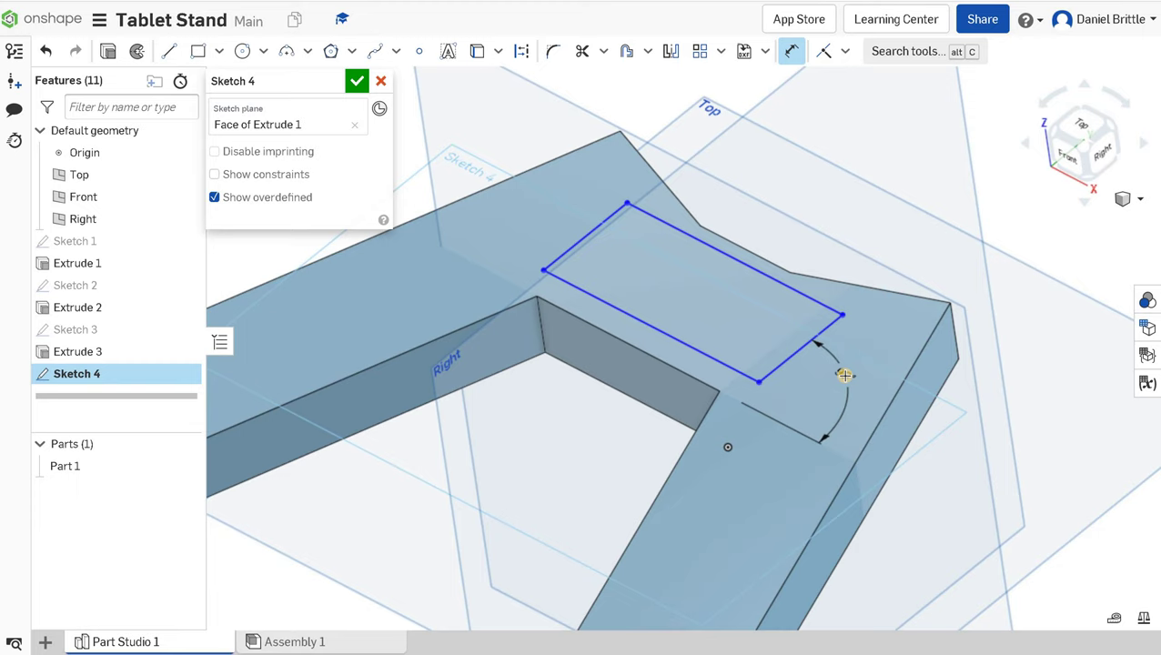
pyautogui.click(793, 52)
pyautogui.click(794, 53)
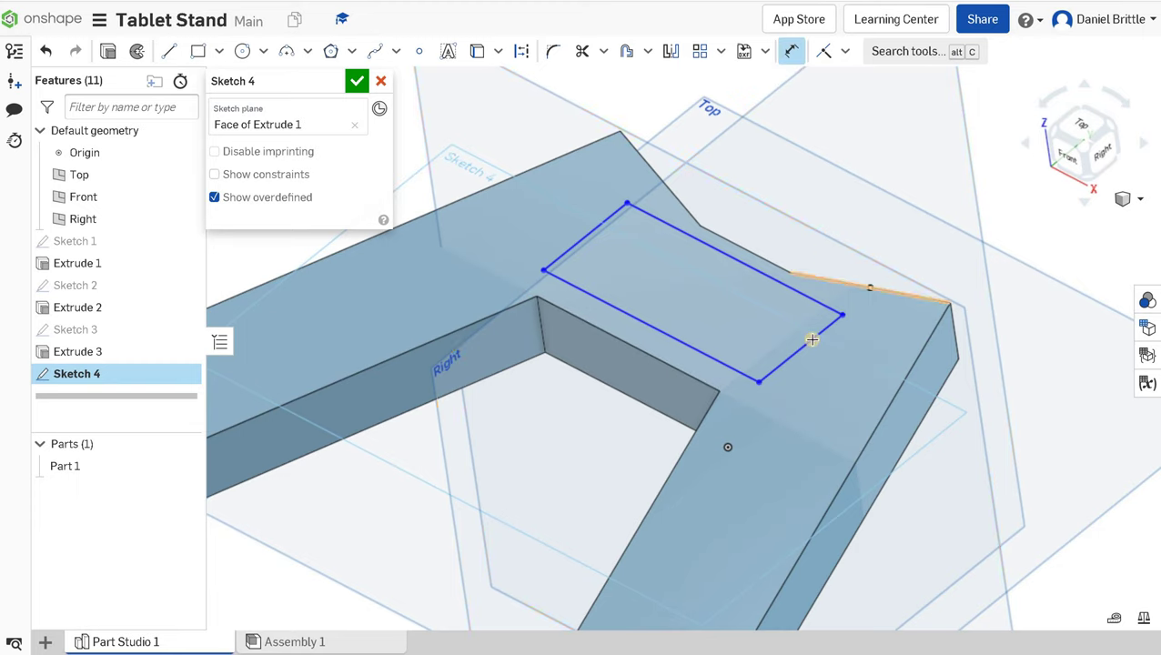
pyautogui.click(821, 356)
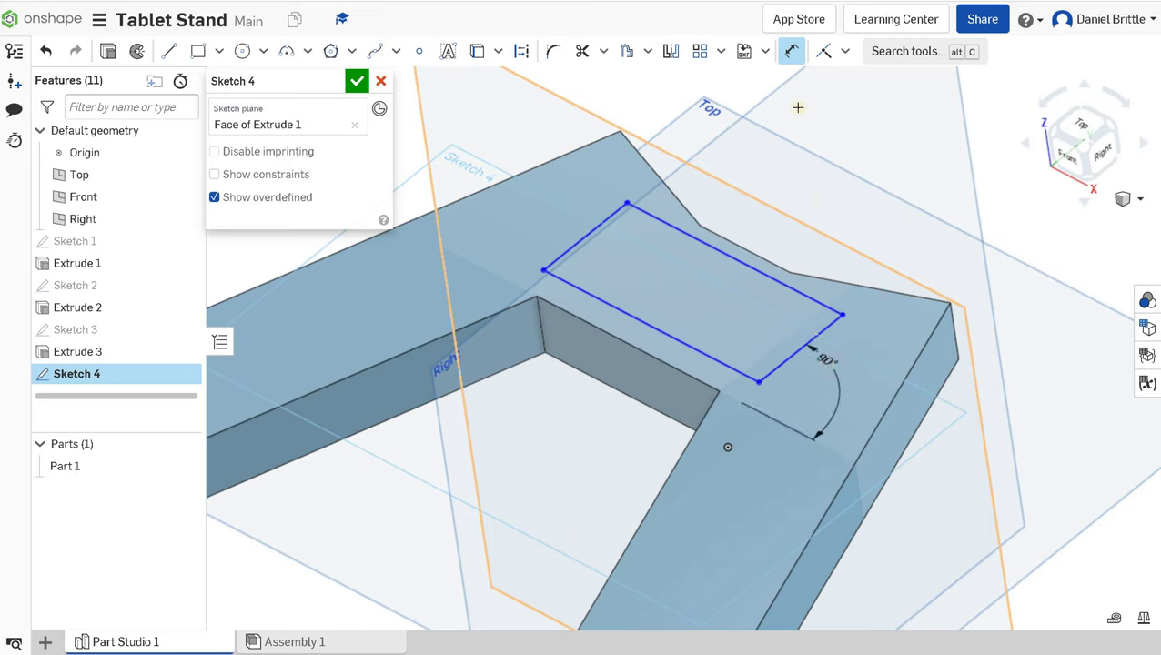
# Step: Dimension the new rectangle's short side to 25 mm
pyautogui.click(793, 52)
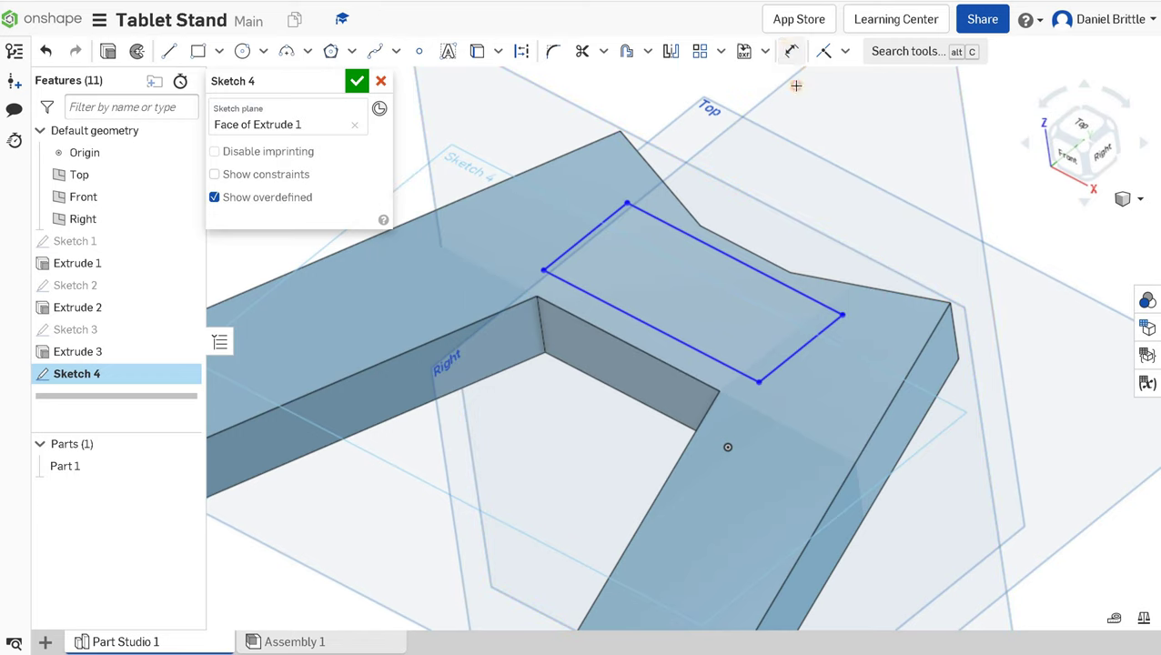
pyautogui.click(806, 345)
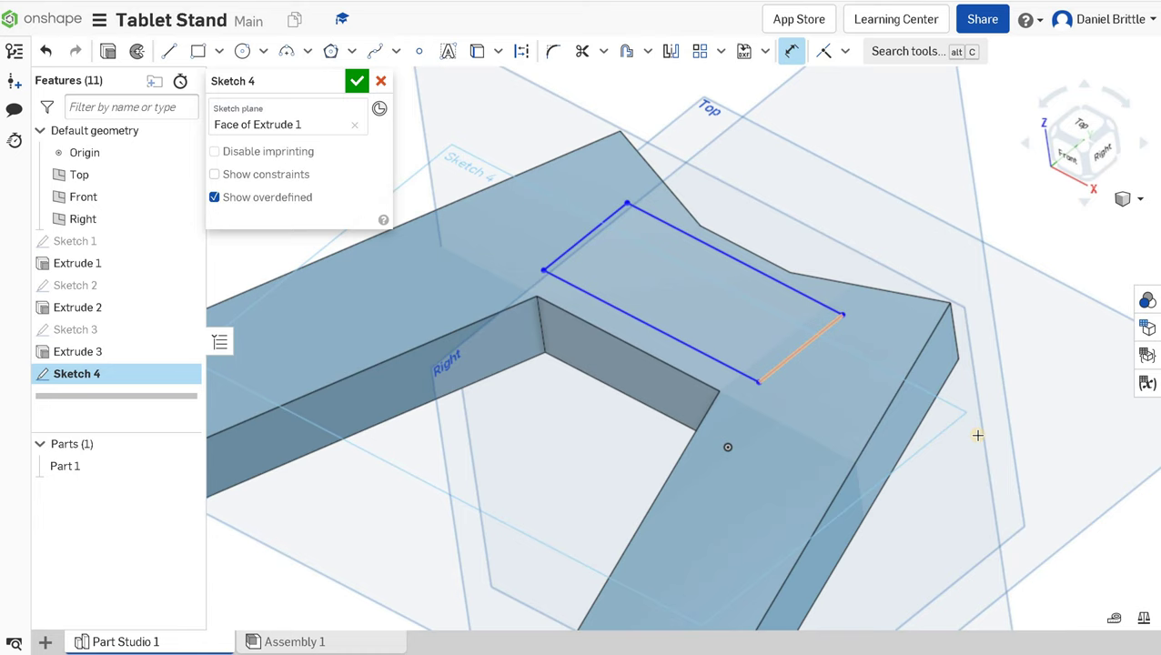
pyautogui.click(1058, 485)
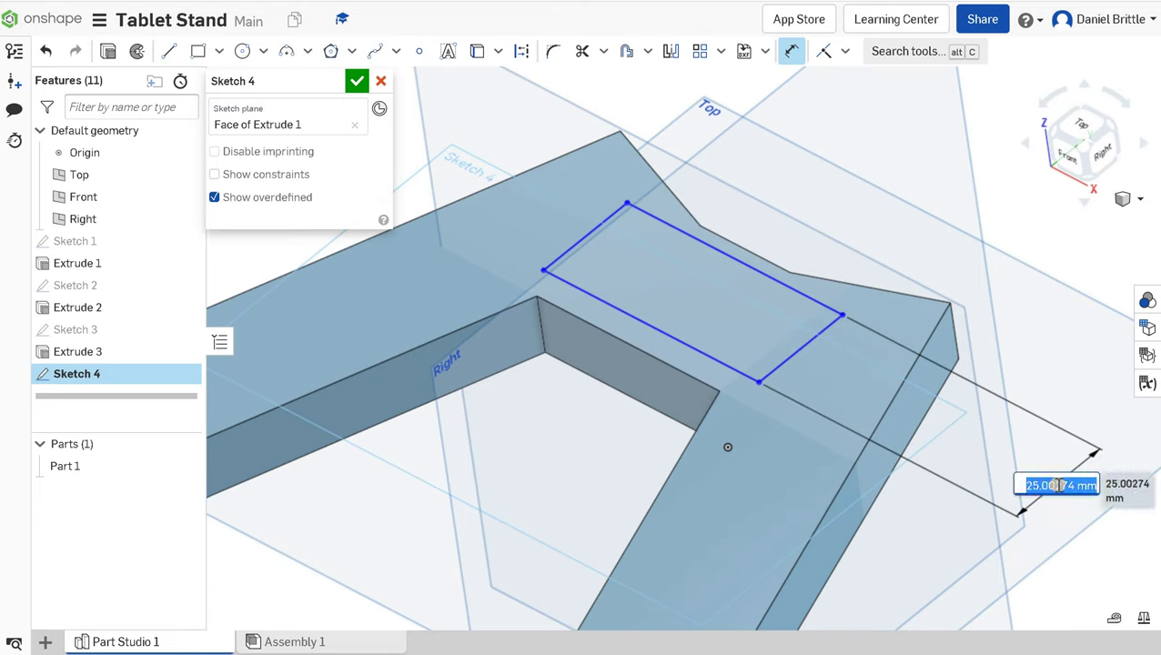
pyautogui.write('25')
pyautogui.press('Return')
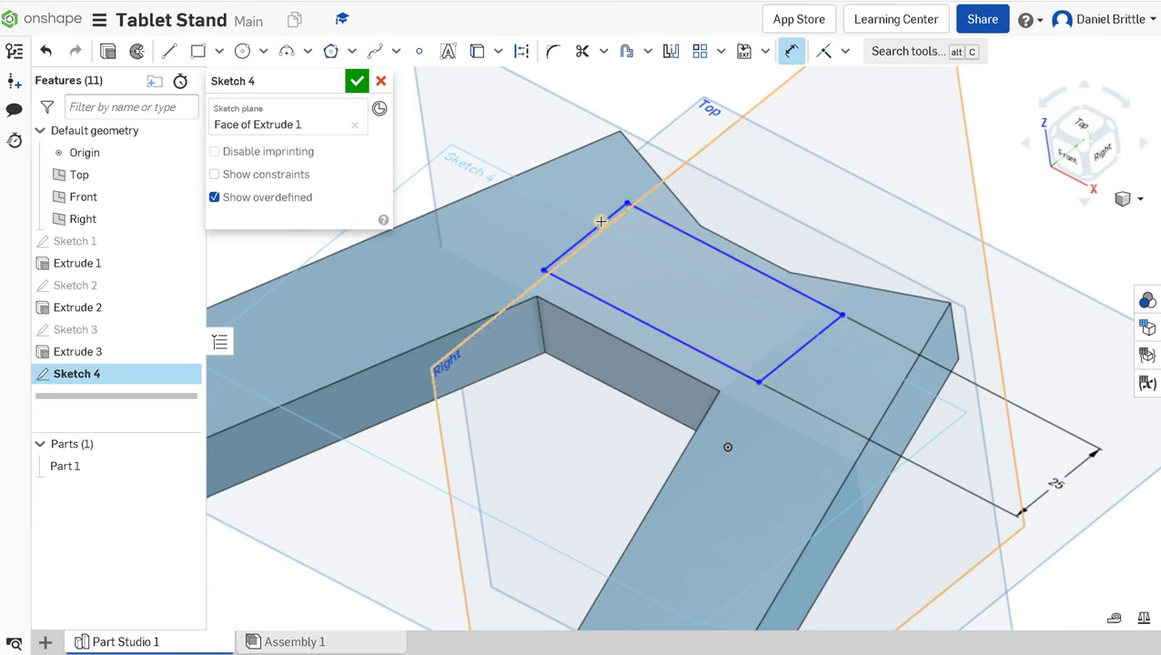
# Step: Dimension the rectangle's long side to 41 mm
pyautogui.click(601, 222)
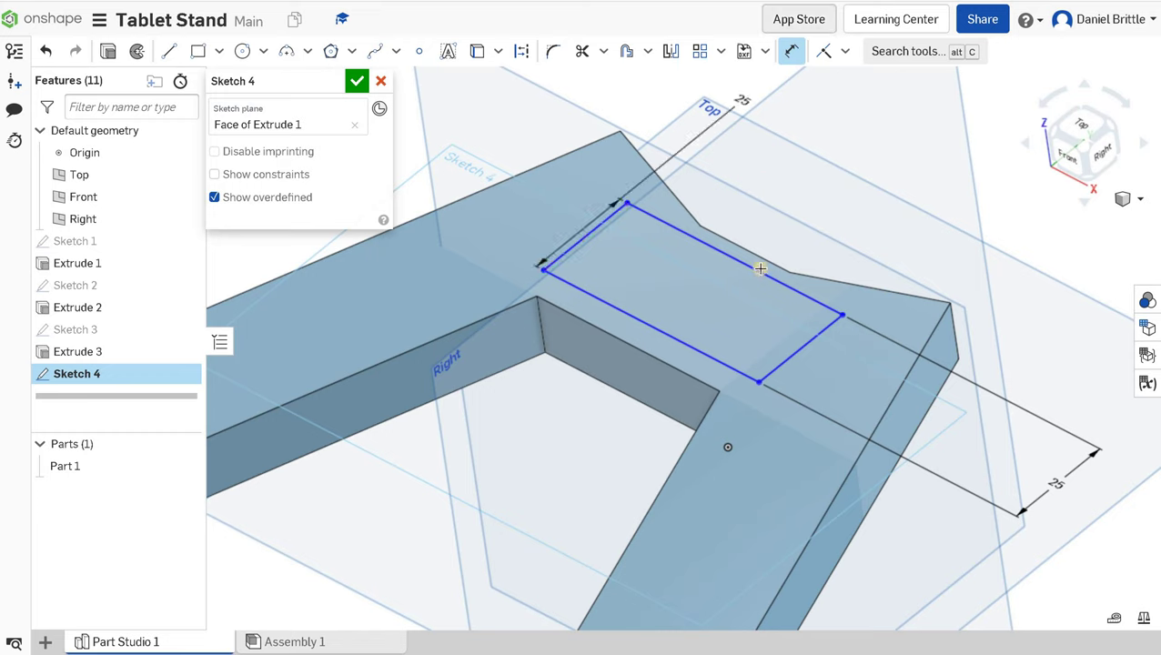
pyautogui.click(816, 339)
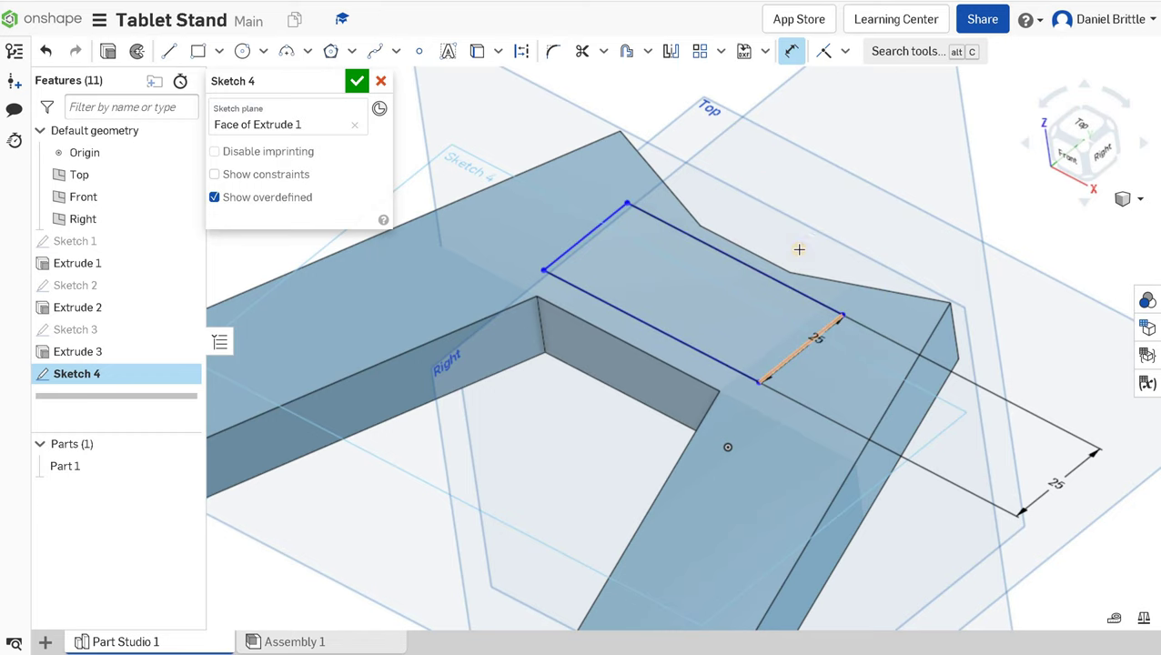
pyautogui.click(829, 208)
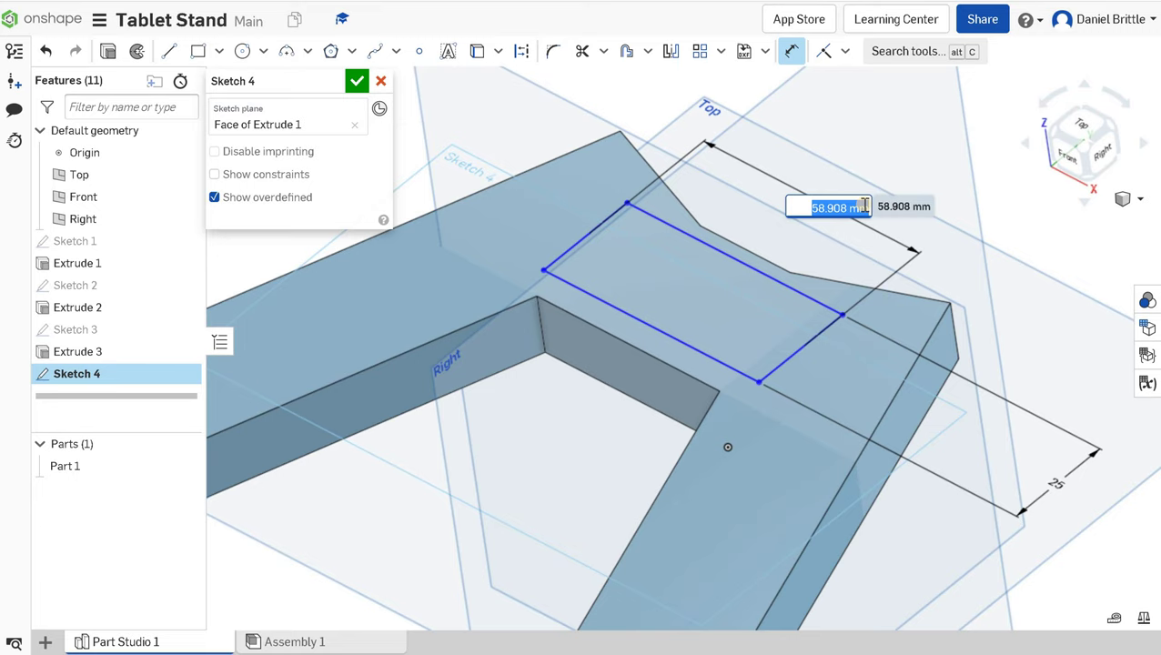
pyautogui.write('41m')
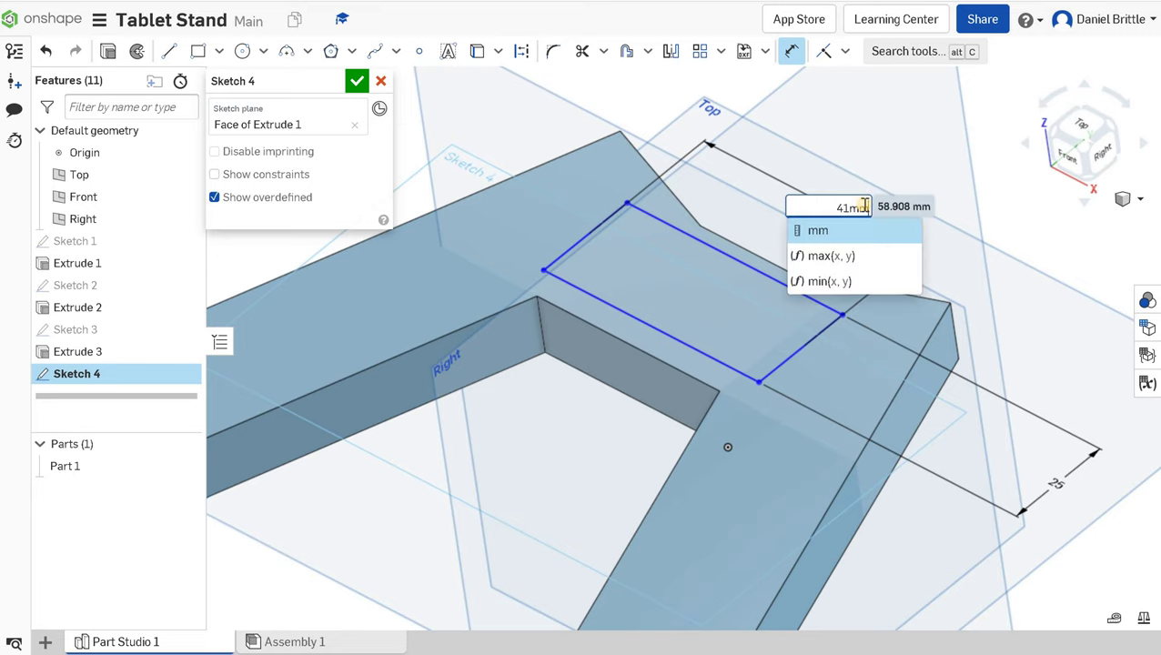
pyautogui.write('m')
pyautogui.press('Return')
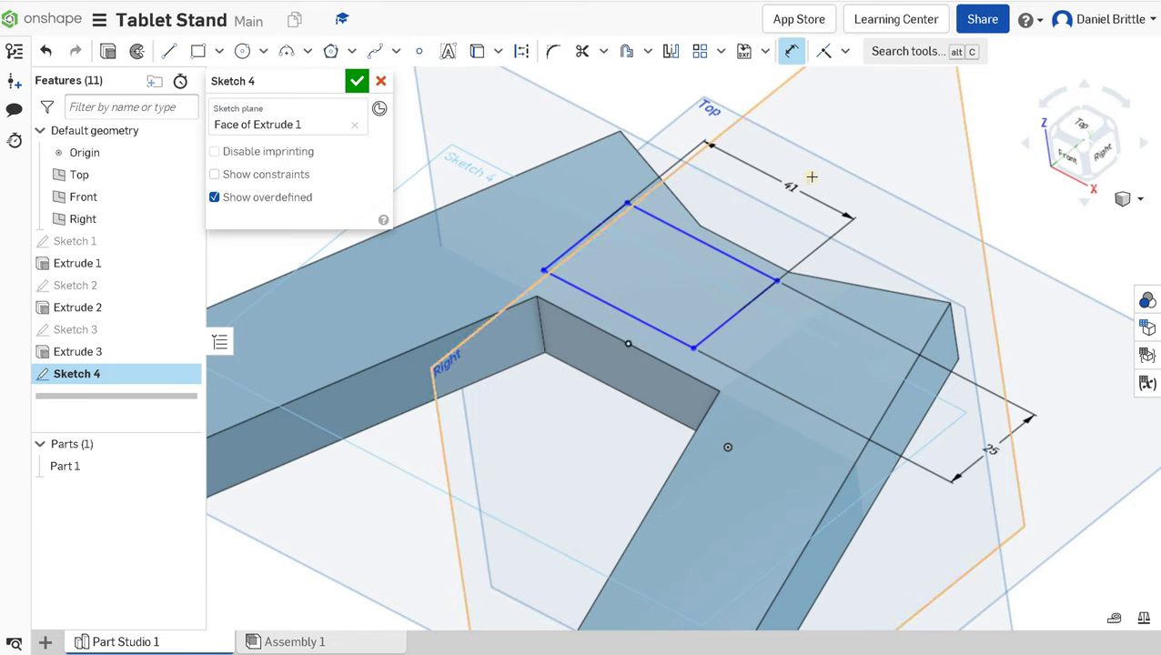
# Step: Set the lengthwise offset between the rectangle's nearest corner and the block's inner corner at the leg to 4.5 mm
pyautogui.click(694, 346)
pyautogui.click(651, 406)
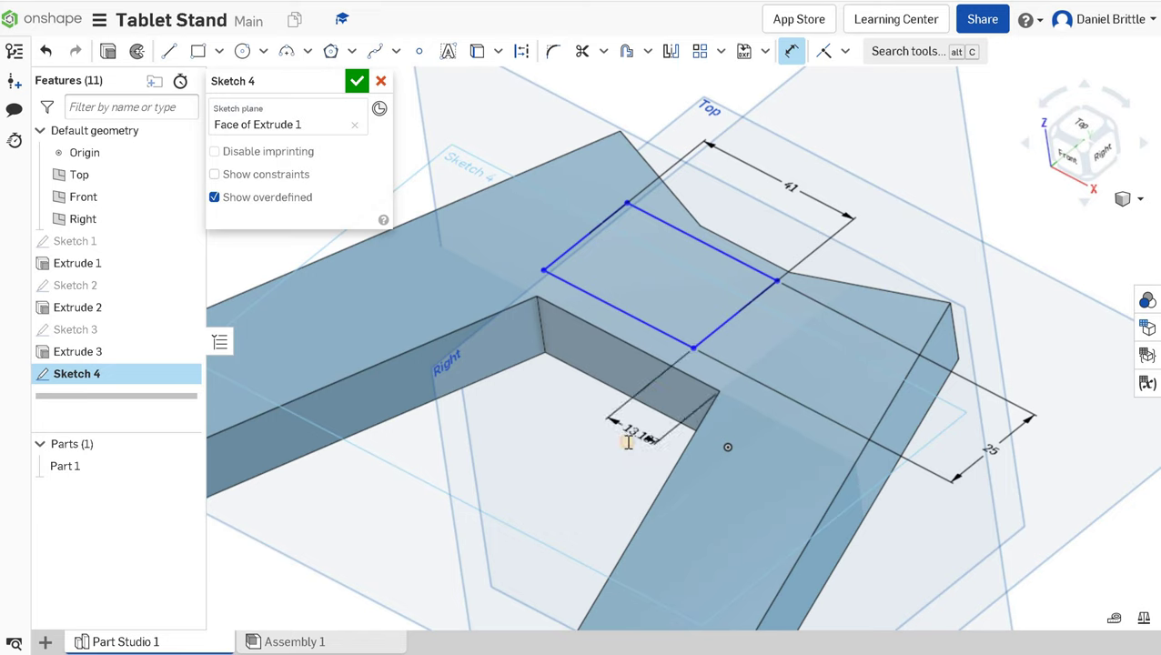
pyautogui.click(628, 443)
pyautogui.write('4')
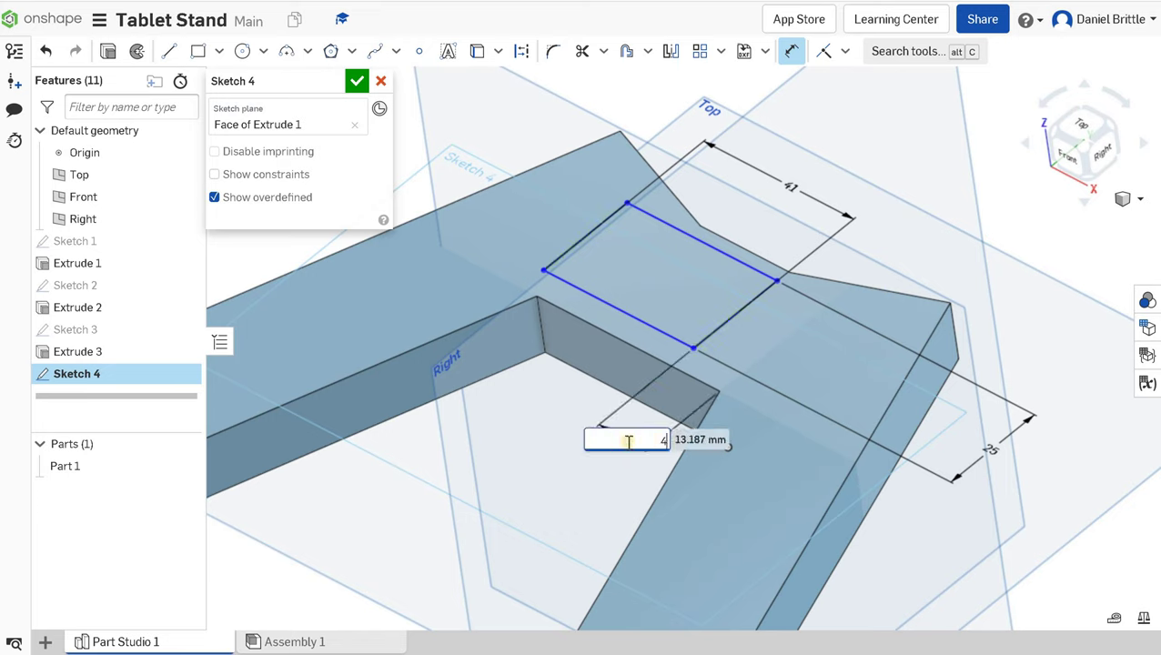
pyautogui.write('.5')
pyautogui.press('Return')
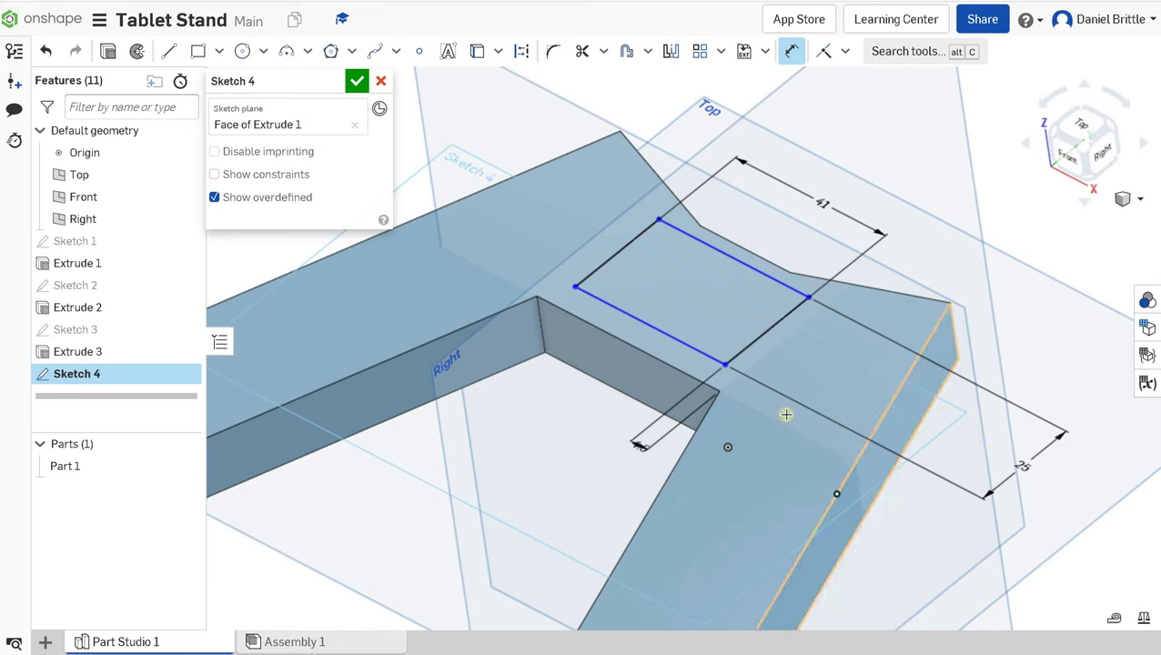
# Step: Dimension the gap between the rectangle's long edge and the block's inner edge to 5 mm and finish the sketch
pyautogui.click(606, 350)
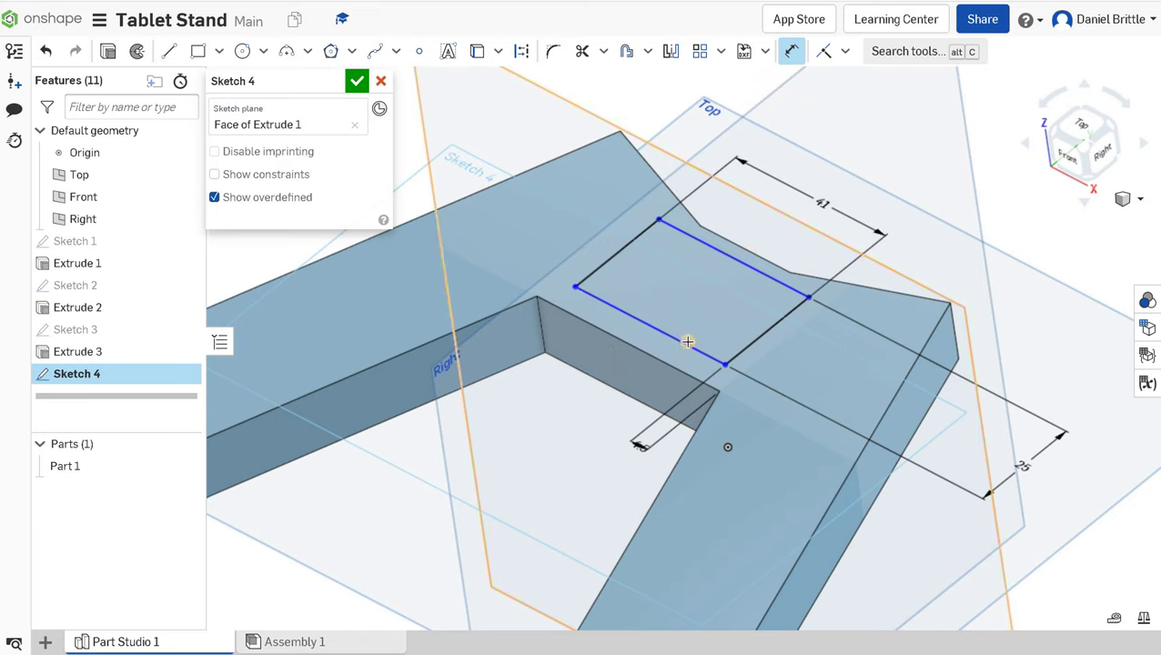
pyautogui.click(659, 352)
pyautogui.click(658, 358)
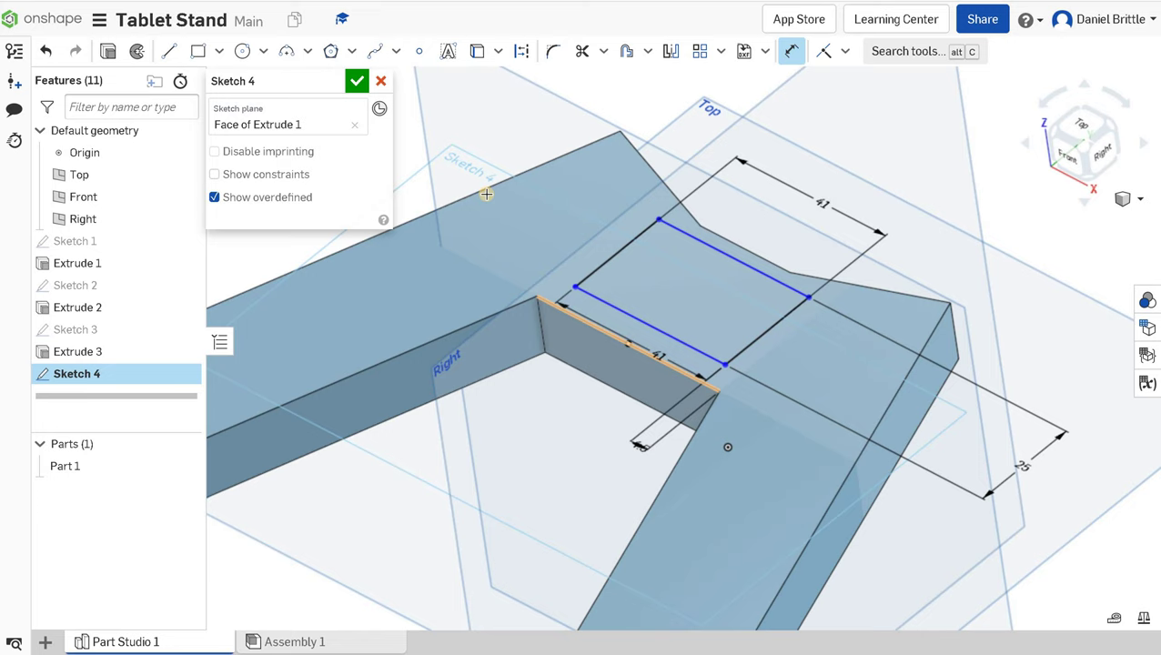
pyautogui.click(423, 182)
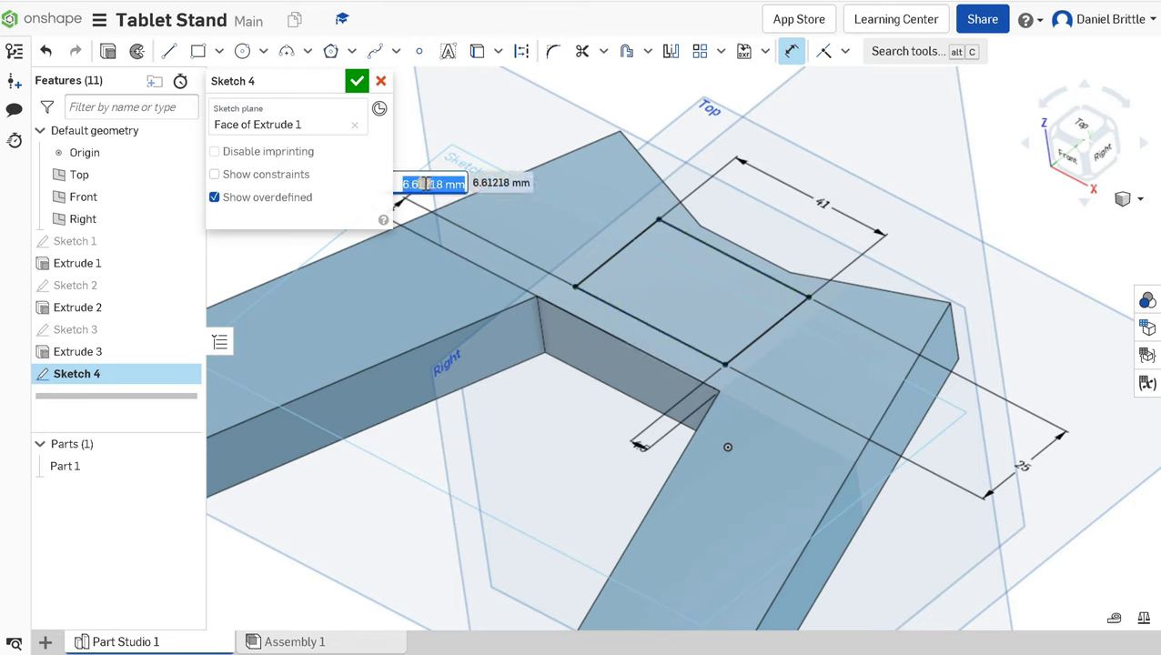
pyautogui.write('5')
pyautogui.press('Return')
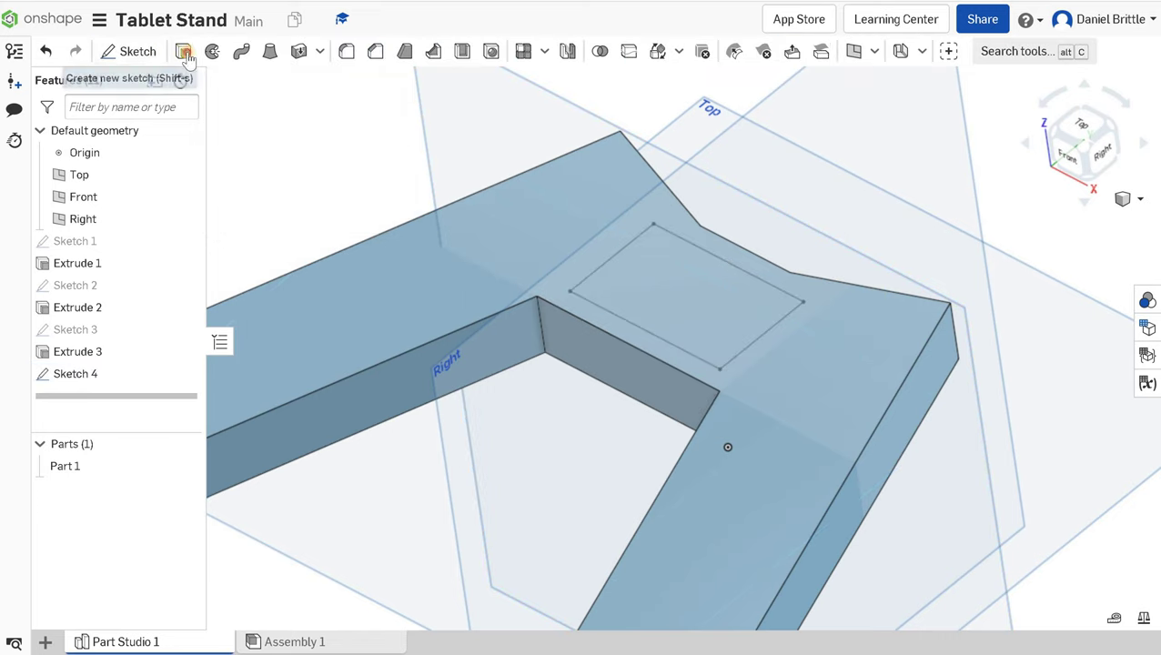
# Step: Extrude the 41 by 25 mm rectangle sketch 3 mm upward, adding it to the existing part
pyautogui.click(182, 51)
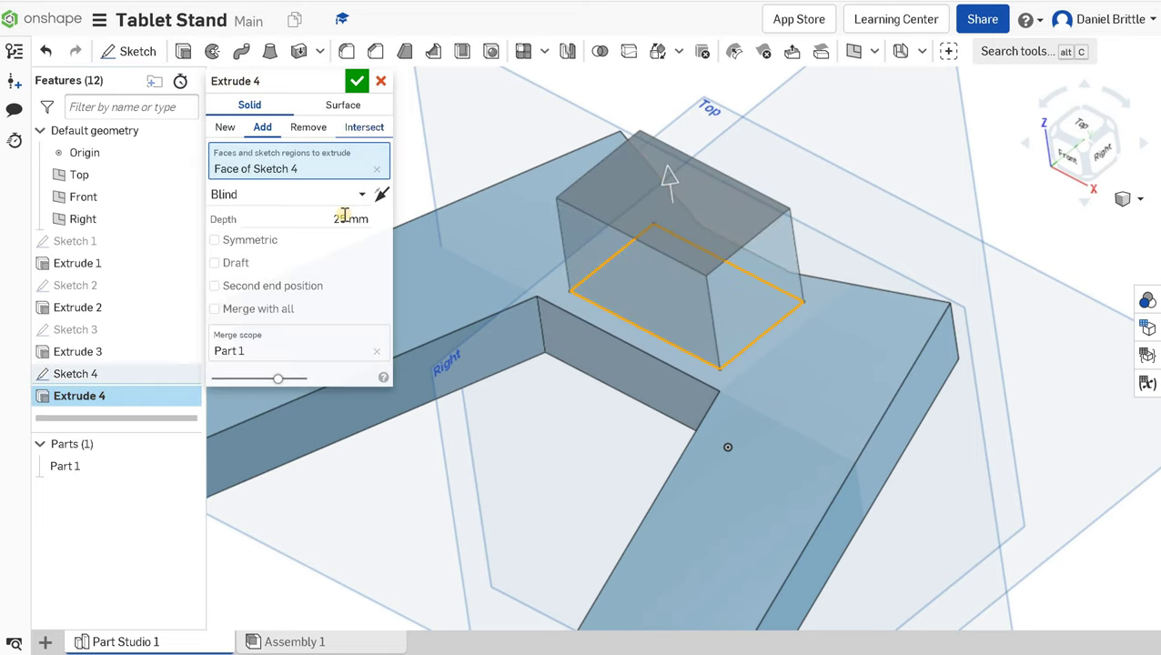
pyautogui.click(344, 217)
pyautogui.write('5')
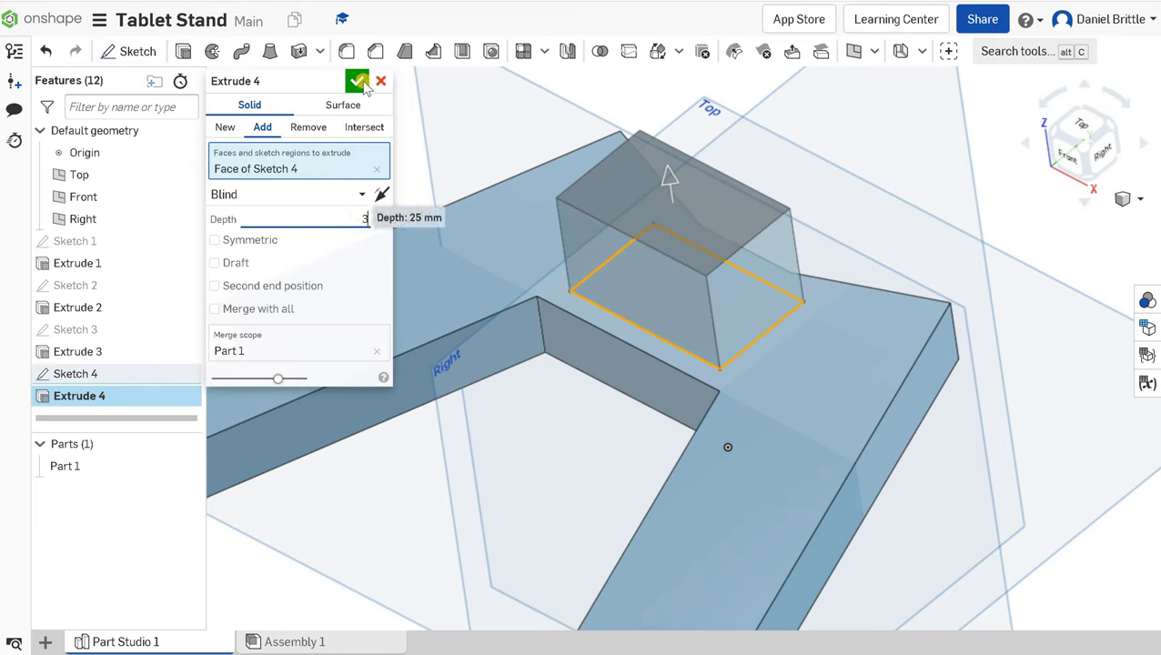
pyautogui.click(356, 81)
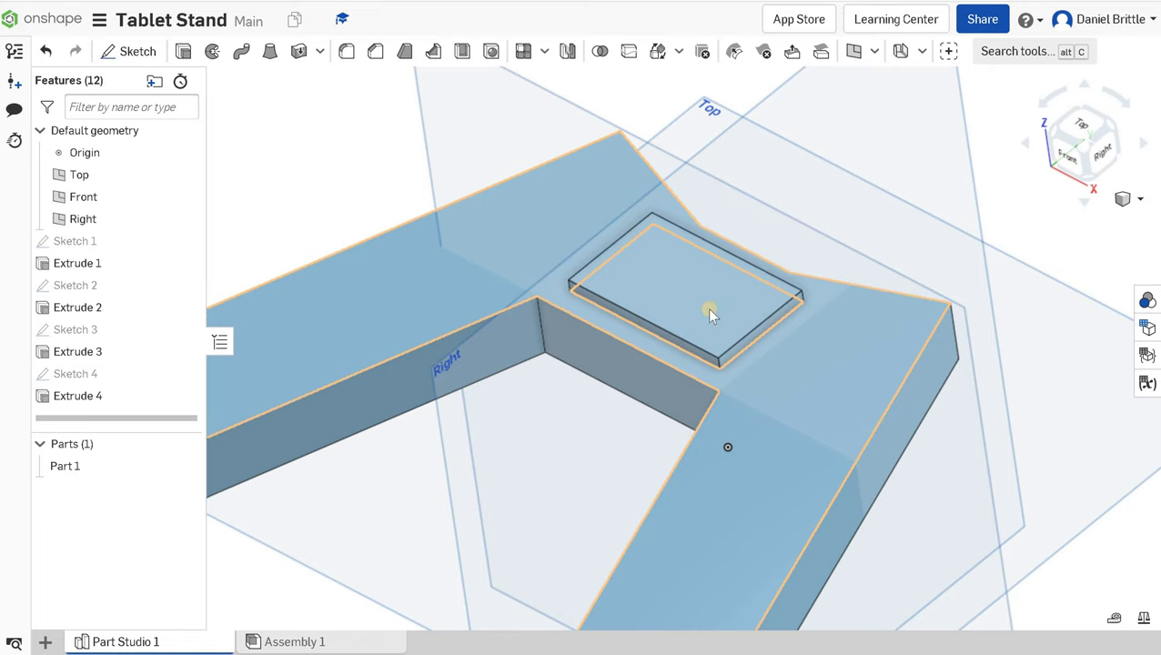
# Step: Edit the 3 mm pad's extrusion so that it creates a new part instead of adding to the stand
pyautogui.click(692, 302)
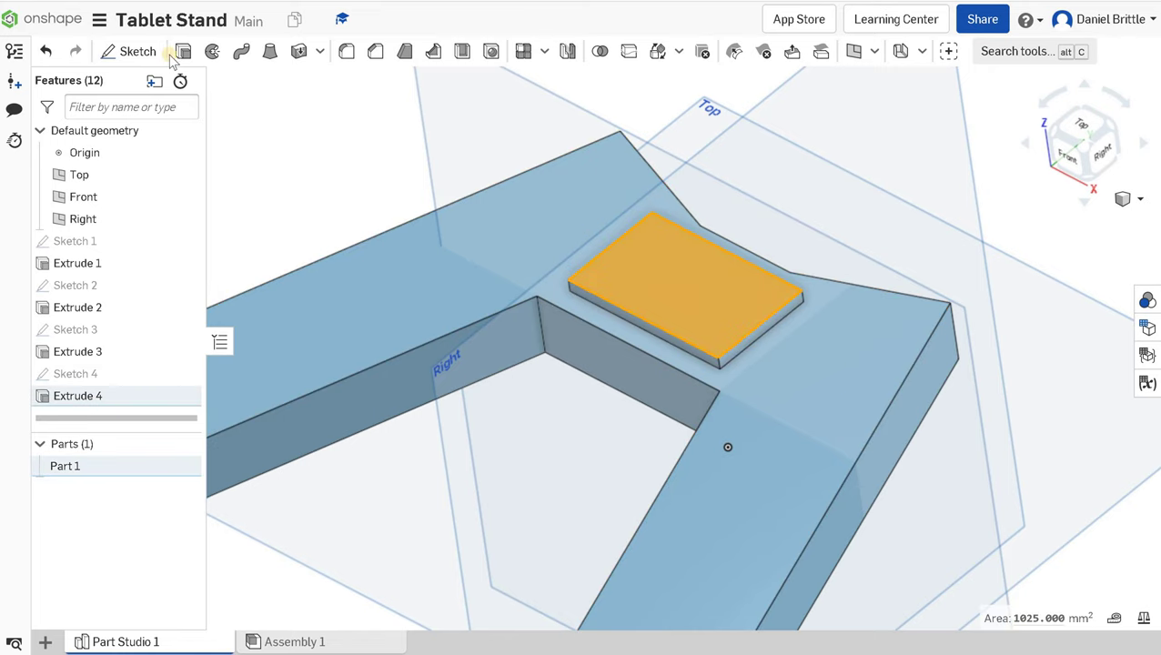
pyautogui.rightClick(91, 396)
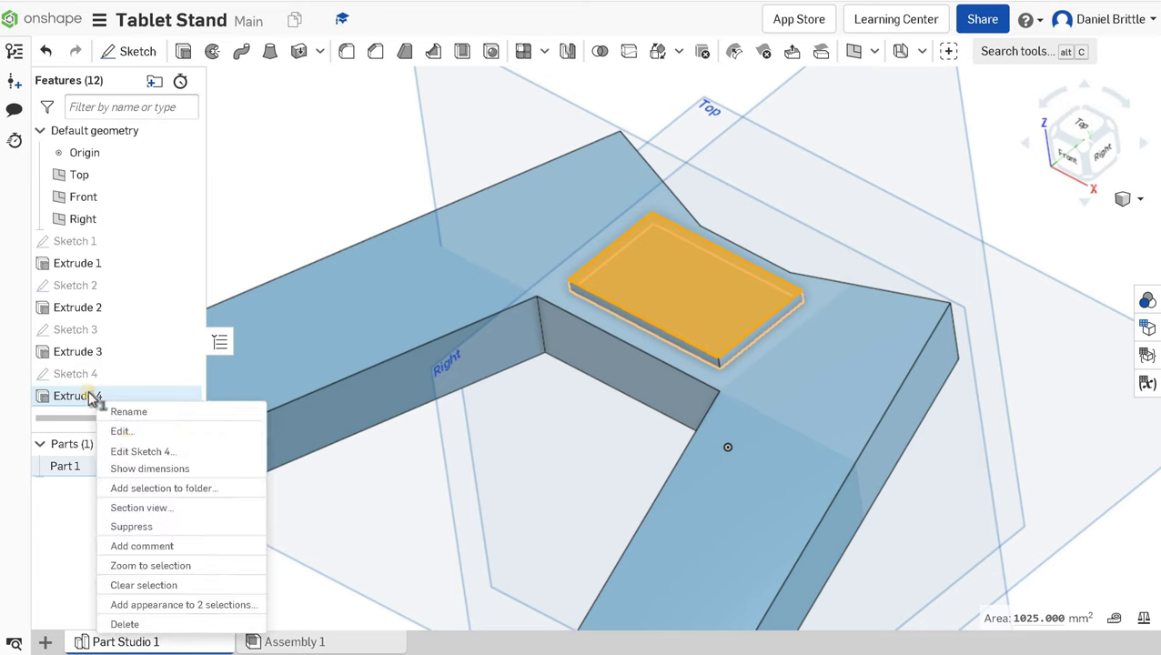
pyautogui.click(137, 430)
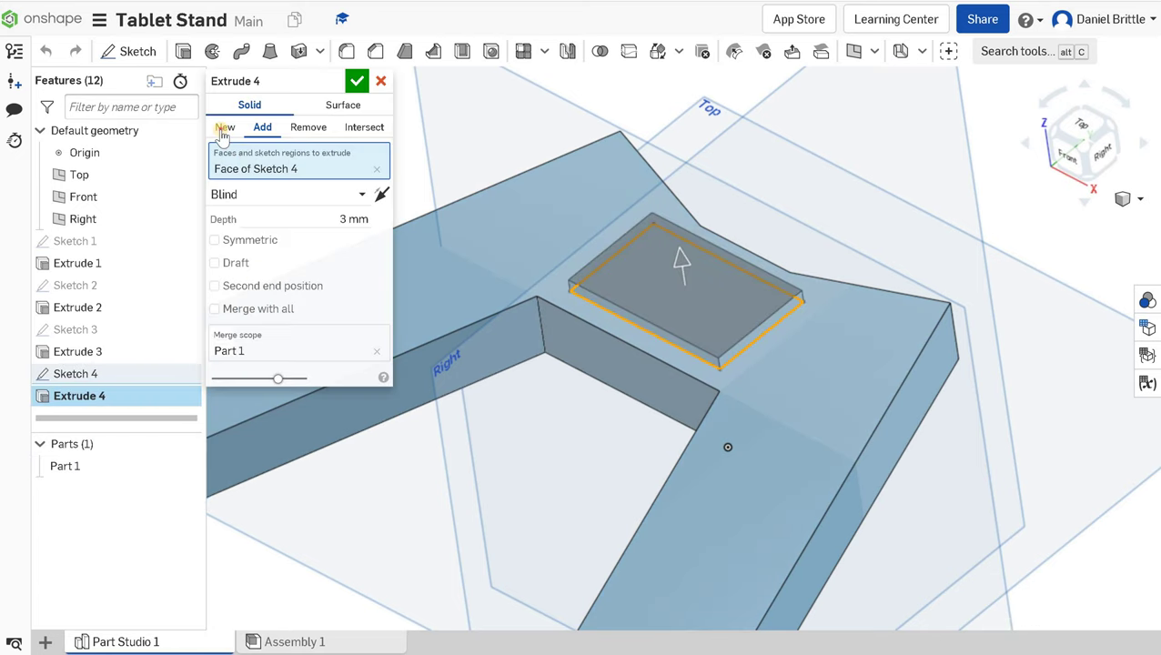
pyautogui.click(225, 127)
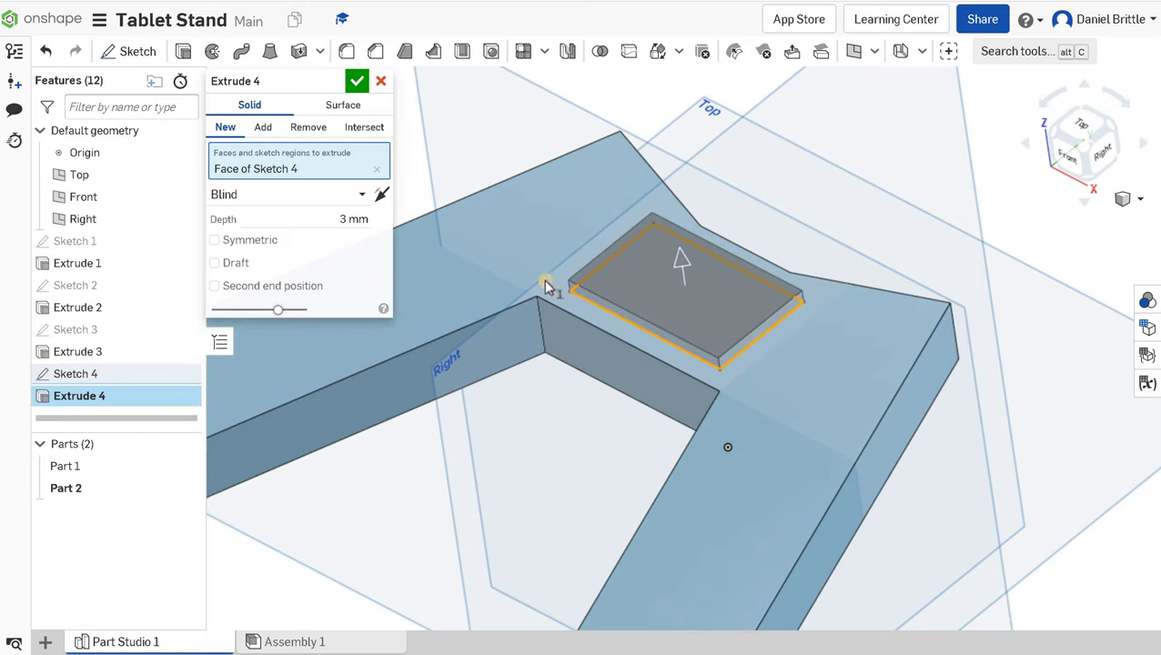
pyautogui.click(355, 82)
# Step: Start a sketch on the pad's top face and draw two full-width rectangles along its short ends, about 7.6 mm and 7 mm wide
pyautogui.click(633, 293)
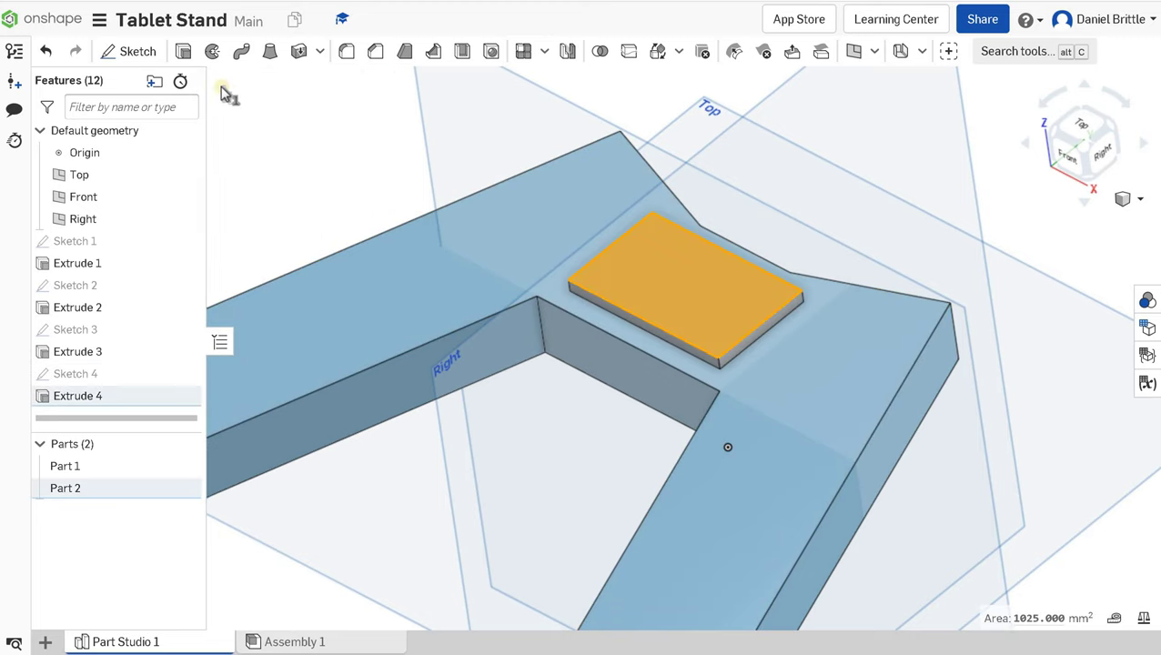
pyautogui.click(141, 52)
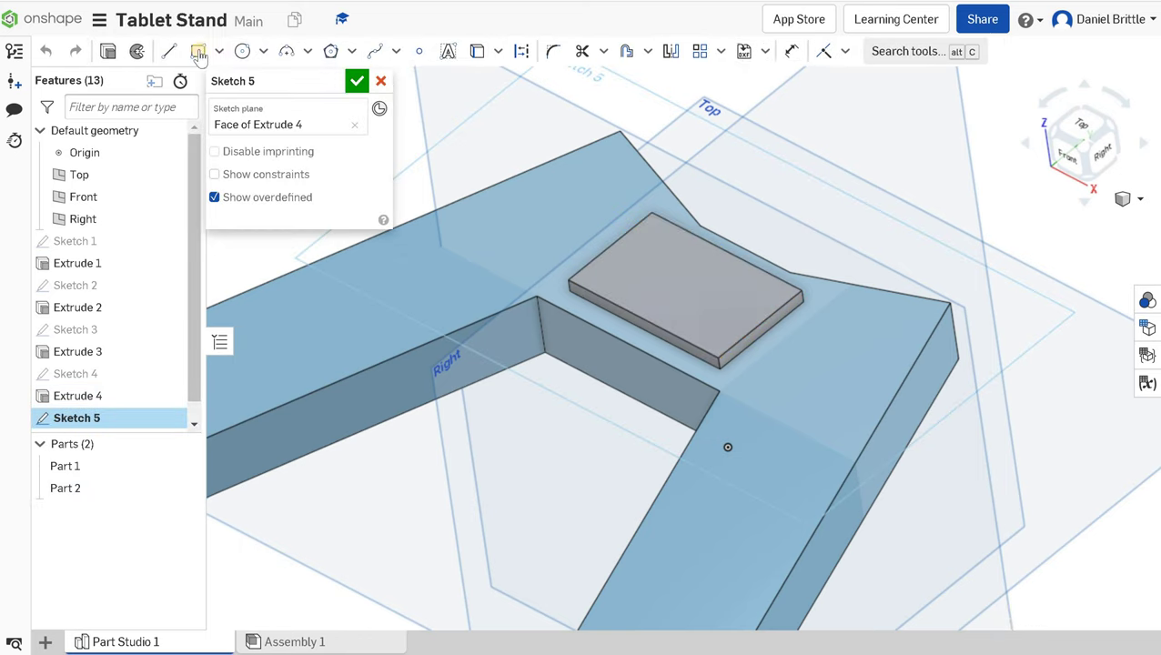
pyautogui.click(197, 51)
pyautogui.click(651, 213)
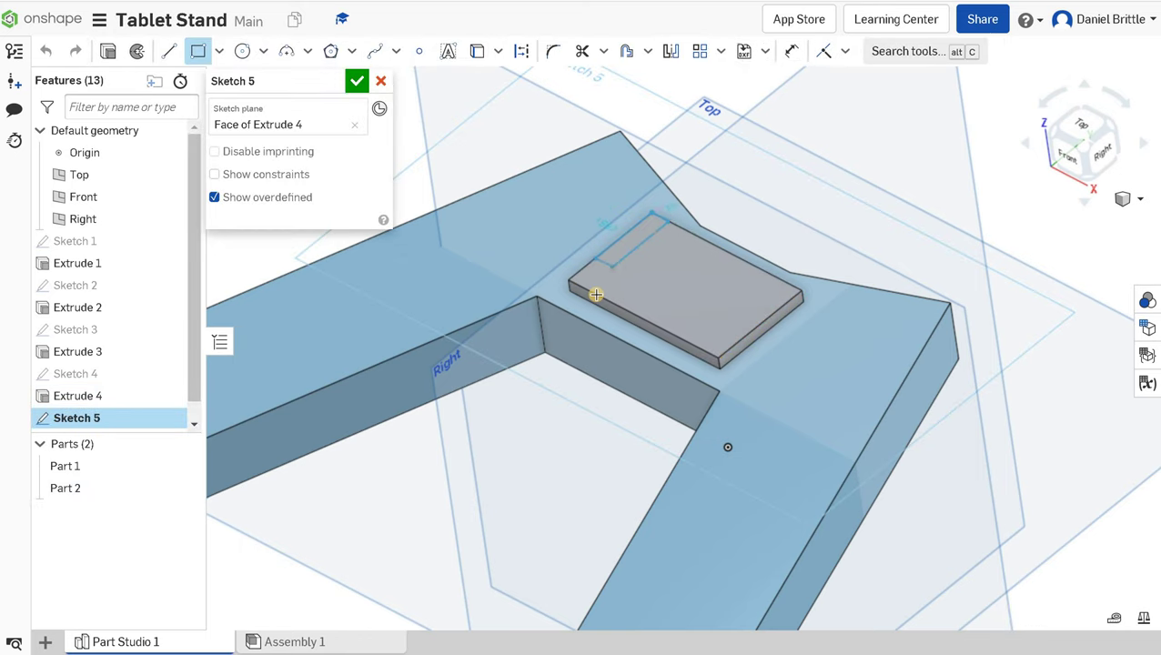
pyautogui.click(716, 354)
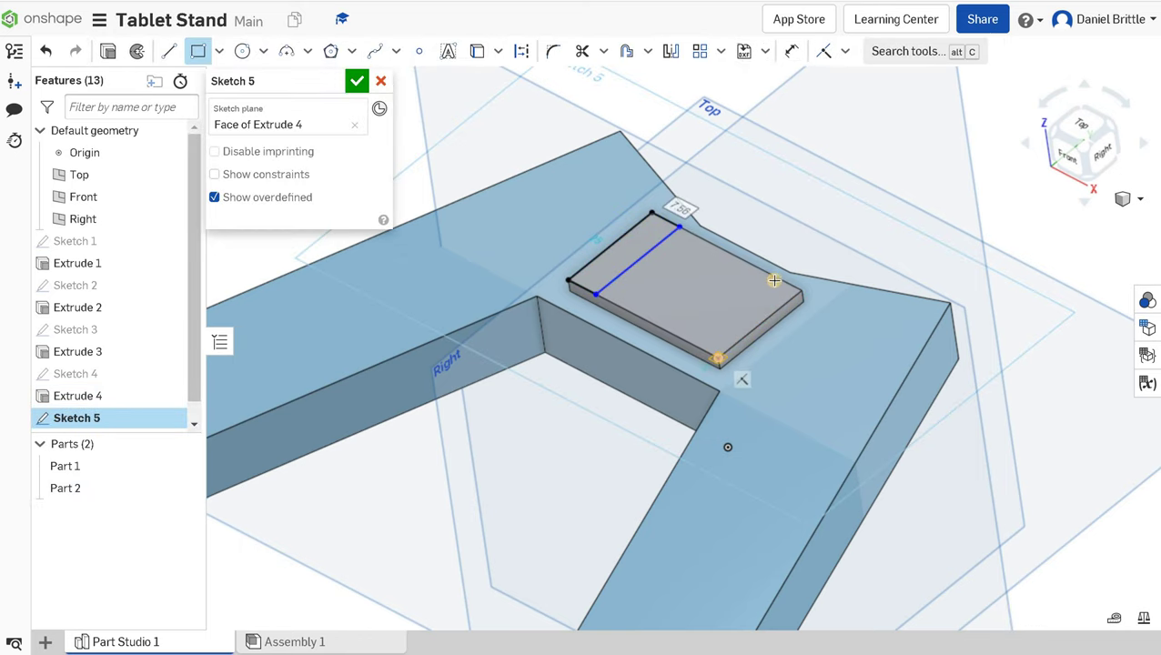
pyautogui.click(801, 291)
pyautogui.click(694, 345)
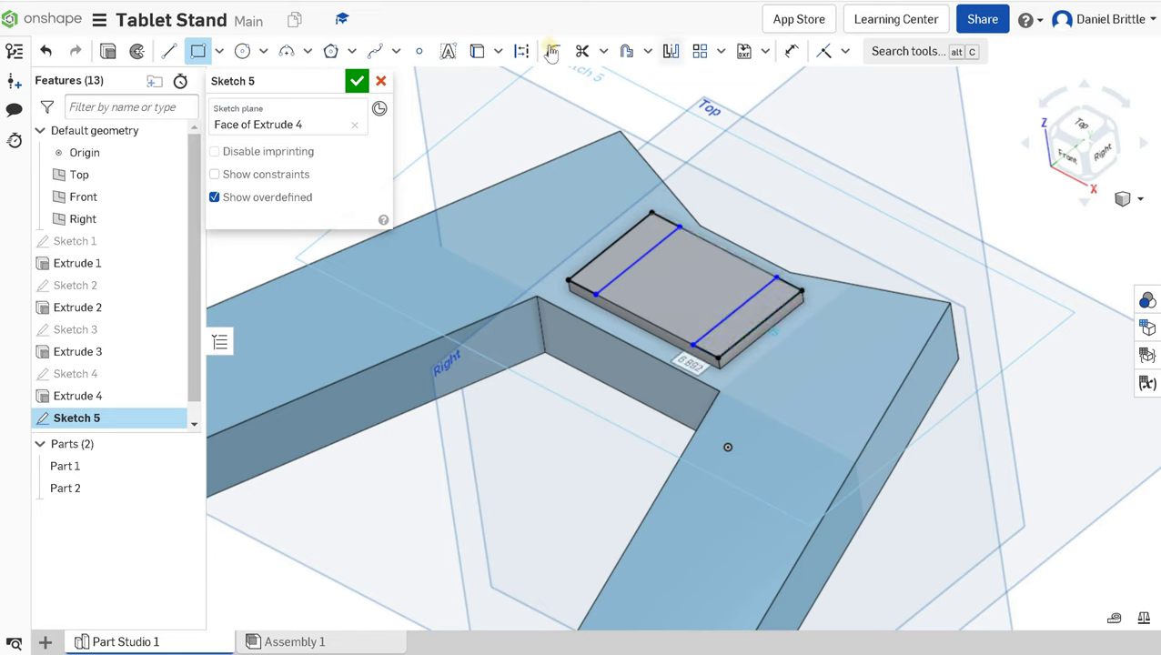
pyautogui.click(791, 51)
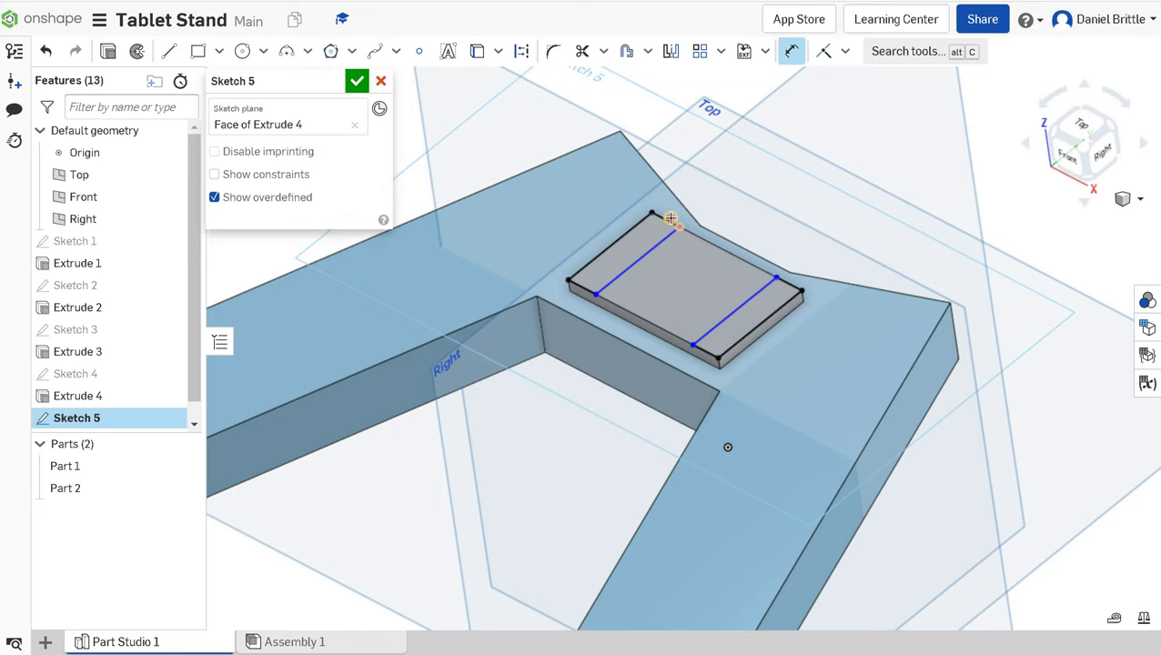
pyautogui.click(723, 171)
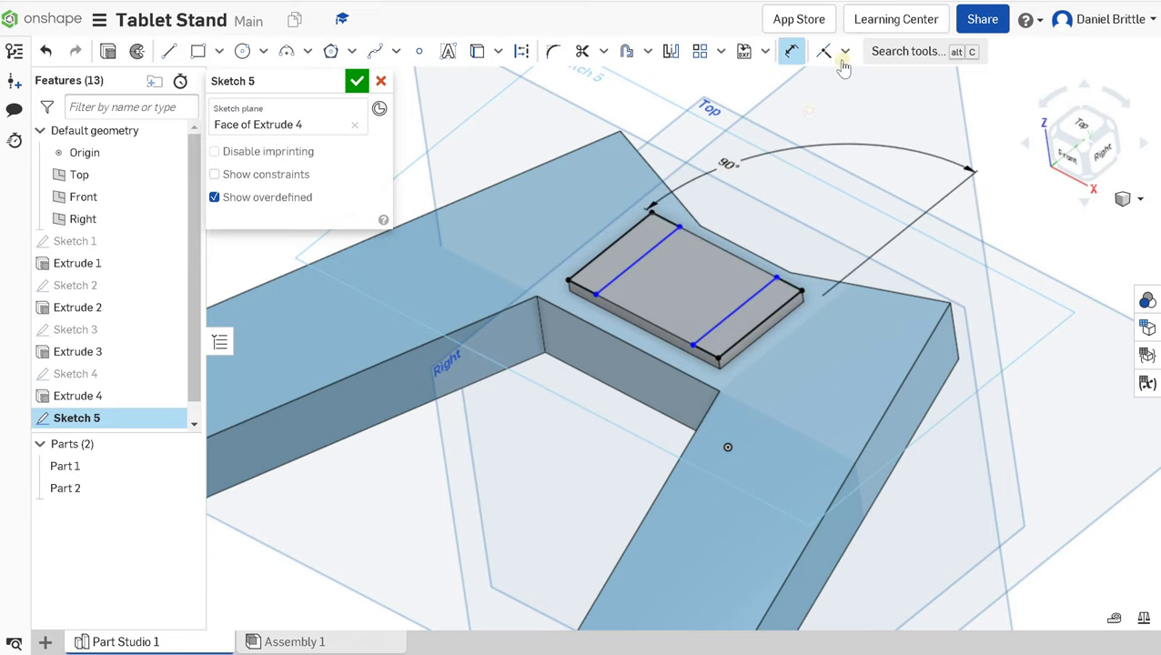
pyautogui.click(793, 51)
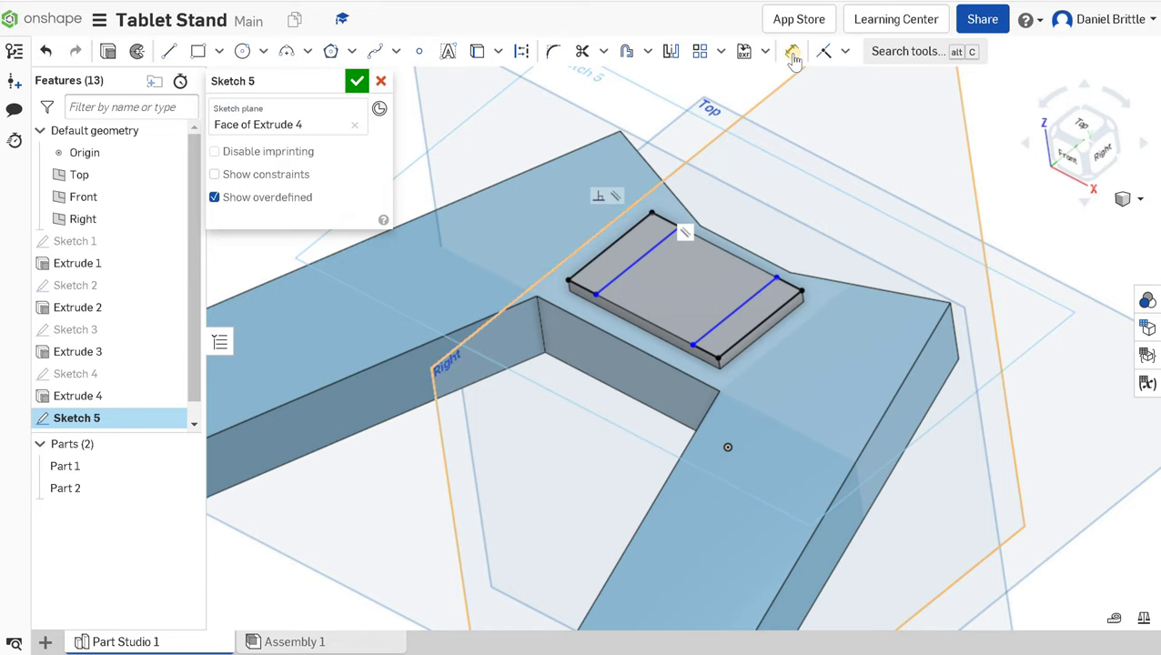
# Step: Dimension the width of the first end rectangle, at the pad's far short edge, to 3 mm
pyautogui.press('d')
pyautogui.click(628, 222)
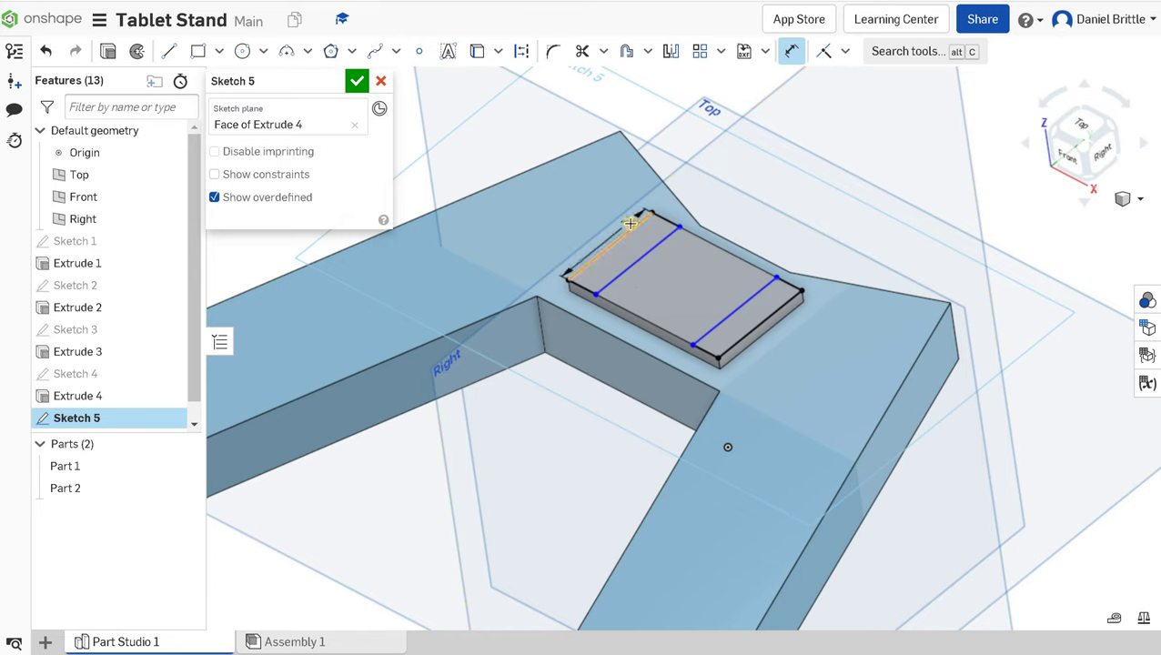
pyautogui.click(680, 226)
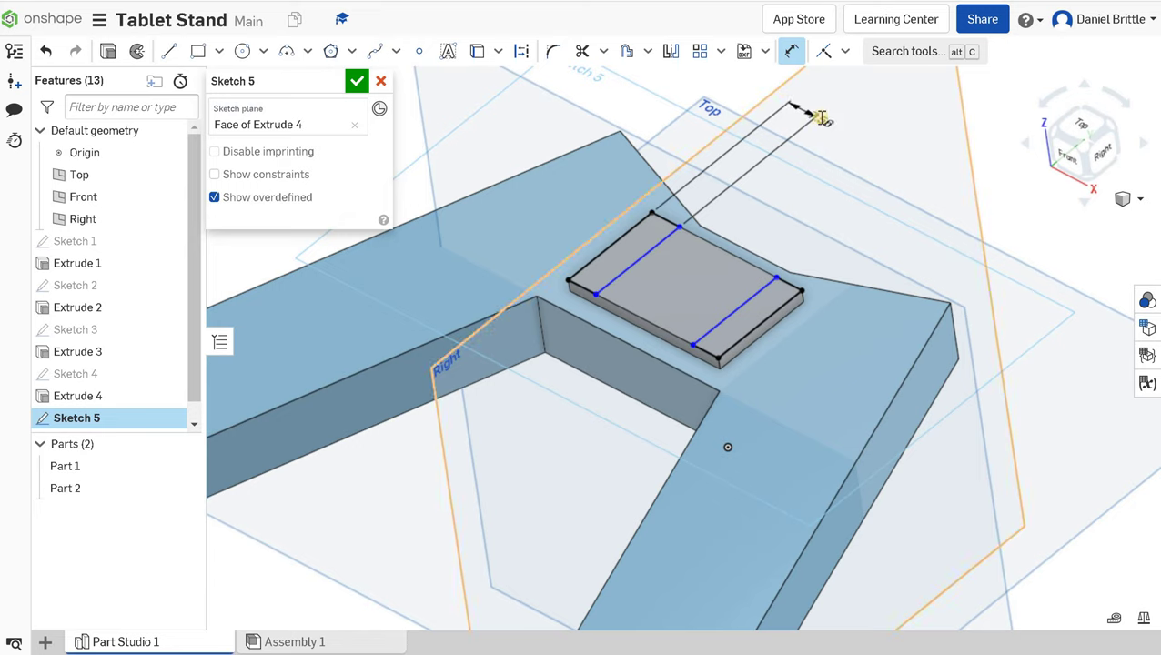
pyautogui.click(822, 119)
pyautogui.write('3')
pyautogui.press('Return')
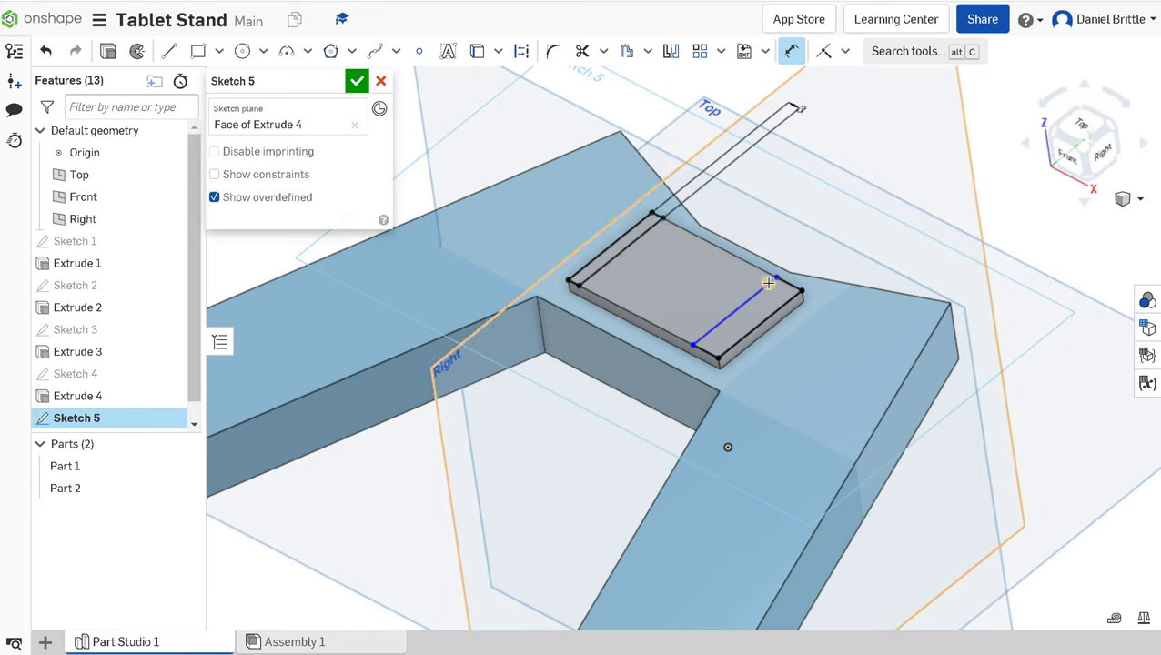
# Step: Dimension the width of the rectangle at the pad's opposite short end to 3 mm and finish the sketch
pyautogui.click(776, 297)
pyautogui.click(783, 308)
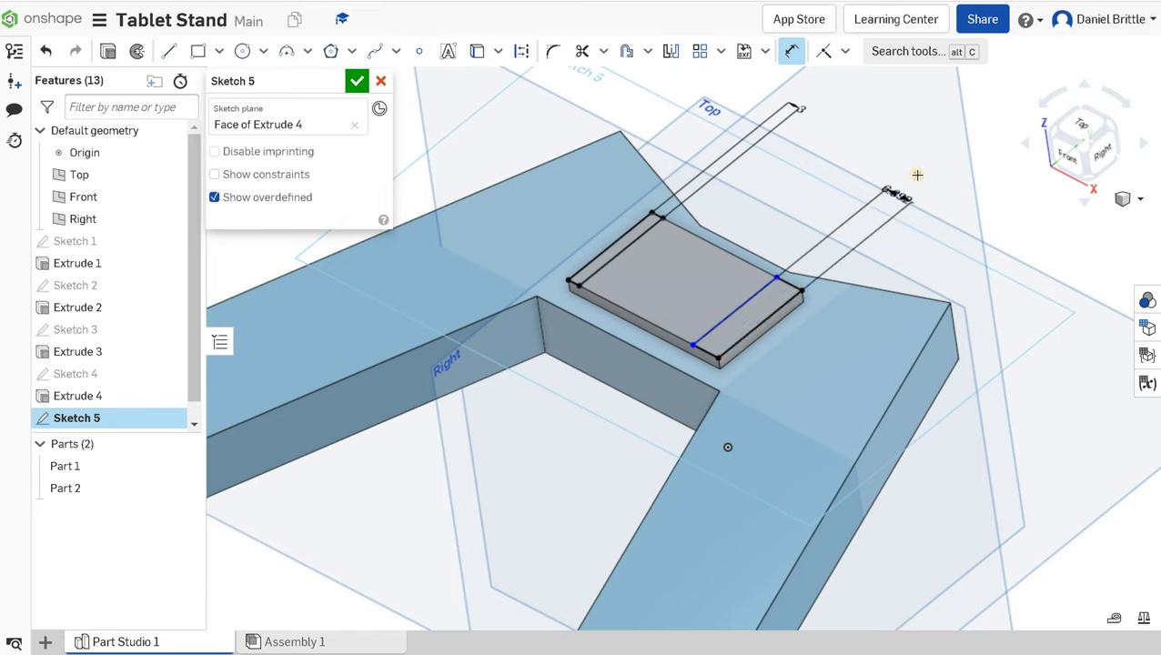
pyautogui.click(920, 175)
pyautogui.write('3')
pyautogui.press('Return')
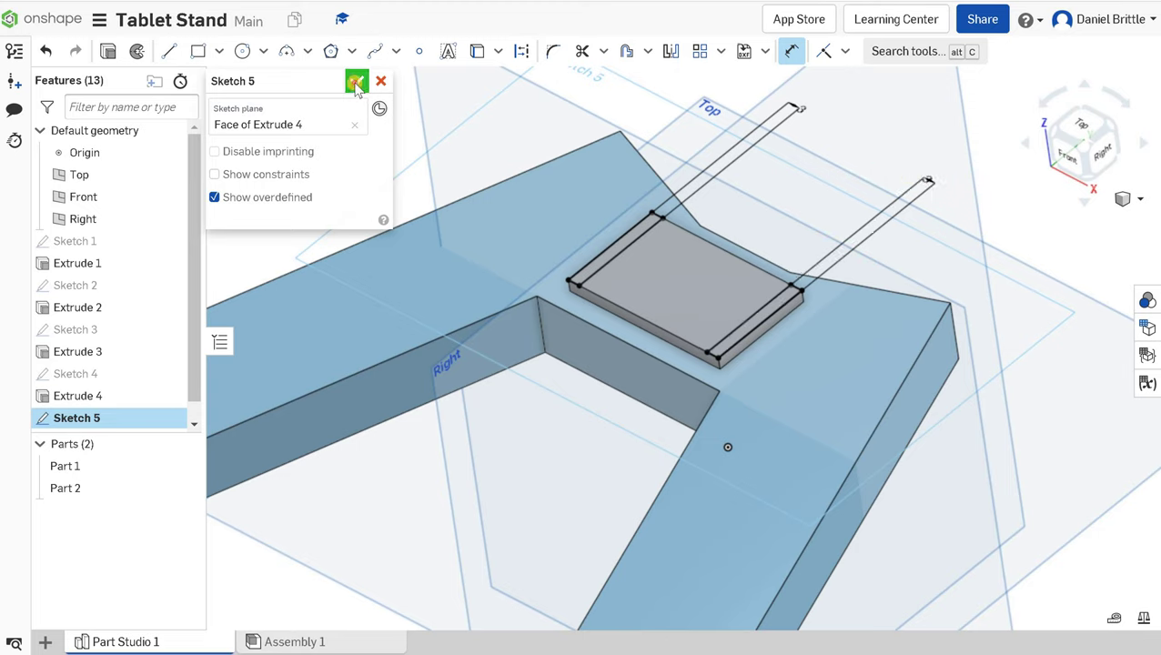
# Step: Extrude both 3 mm wide end strips 25 mm upward, adding them to the pad as two uprights
pyautogui.click(183, 51)
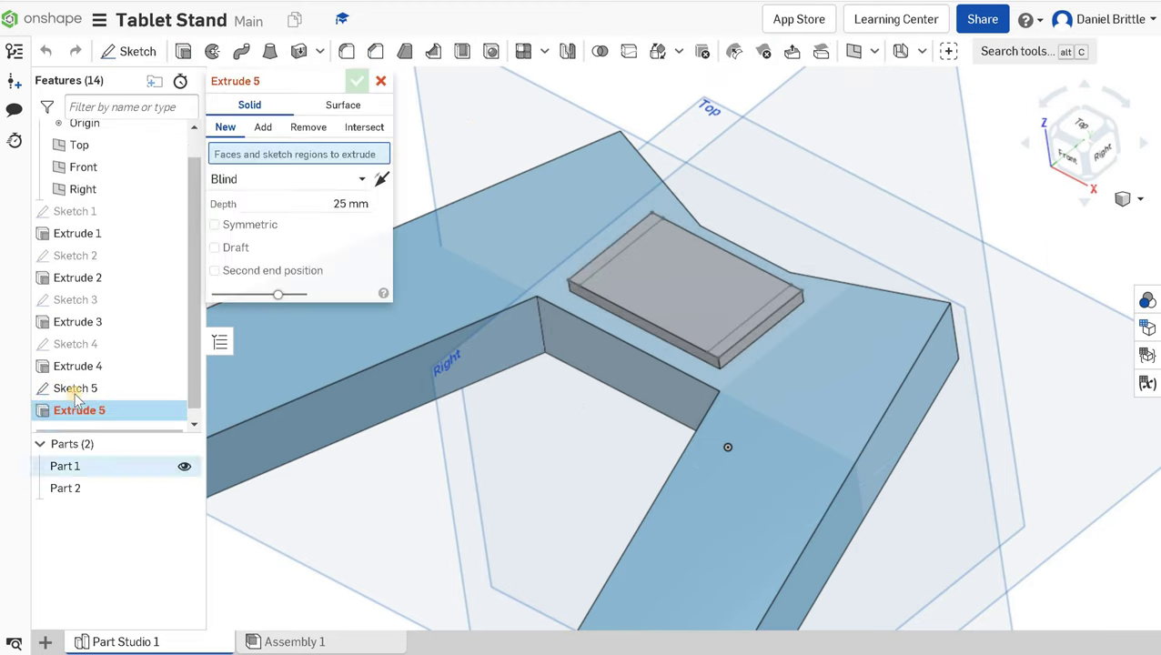
pyautogui.click(741, 331)
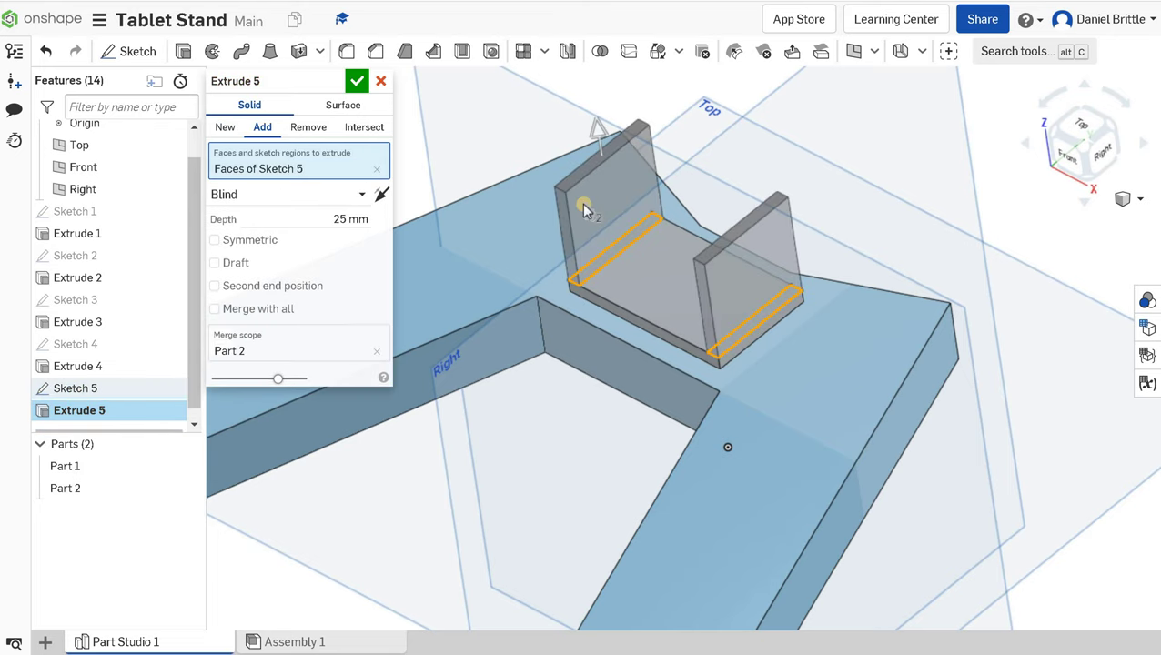
pyautogui.press('Tab')
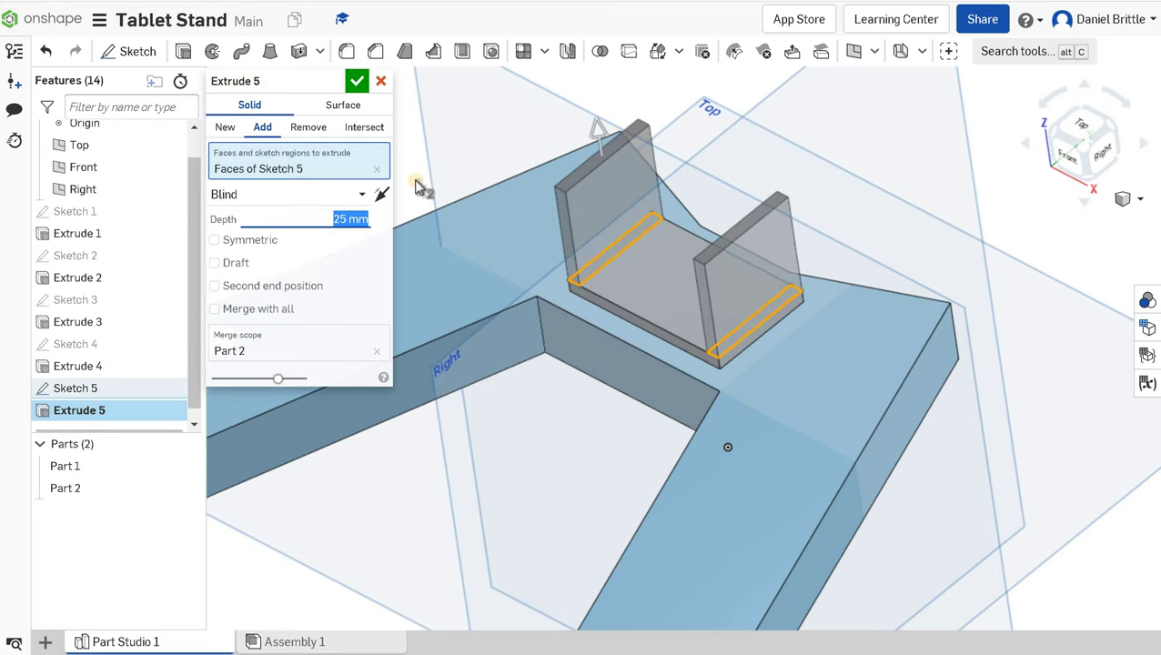
pyautogui.click(357, 82)
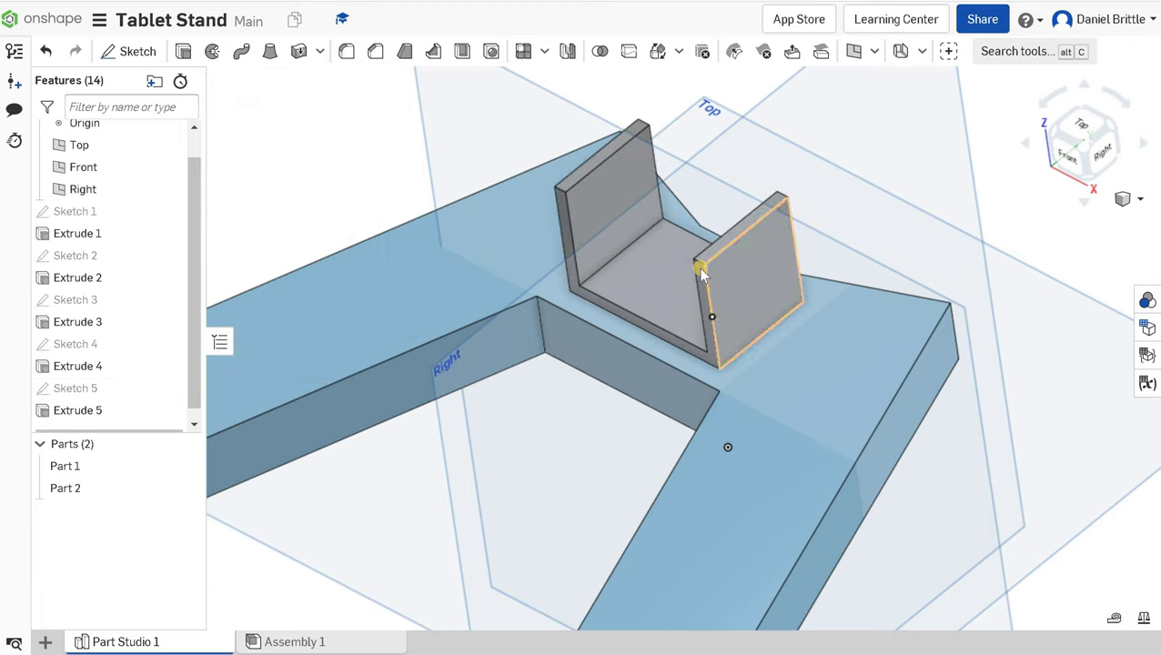
# Step: Fillet the four upper corner edges of the two uprights with a 12.5 mm radius
pyautogui.click(347, 52)
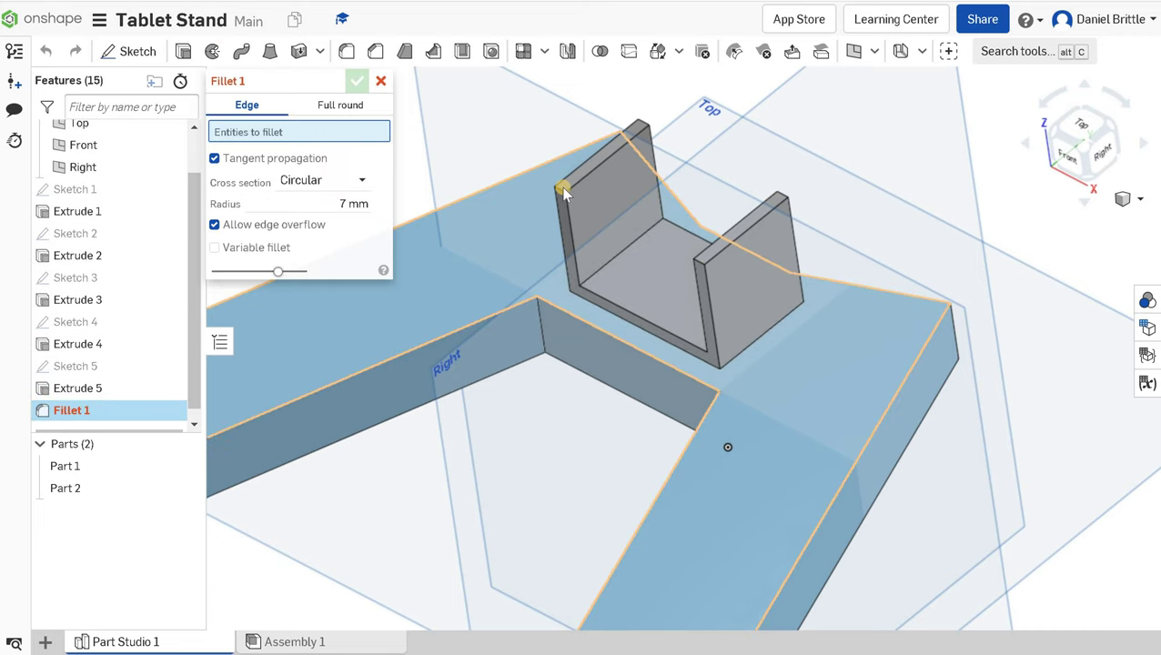
pyautogui.click(644, 133)
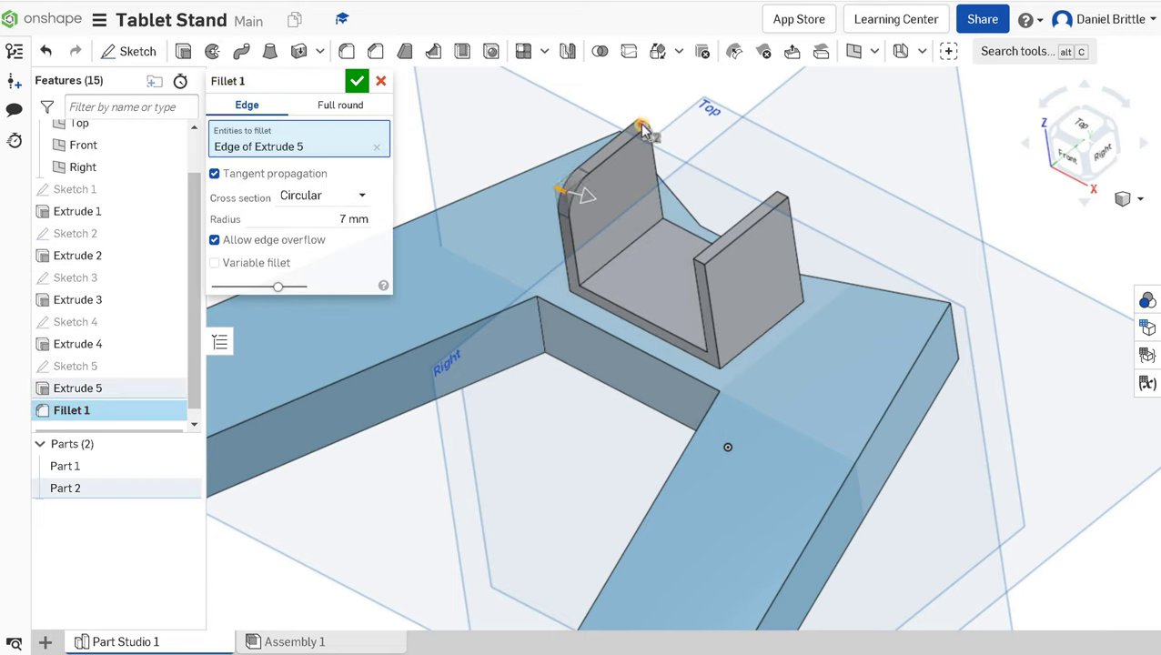
pyautogui.click(699, 280)
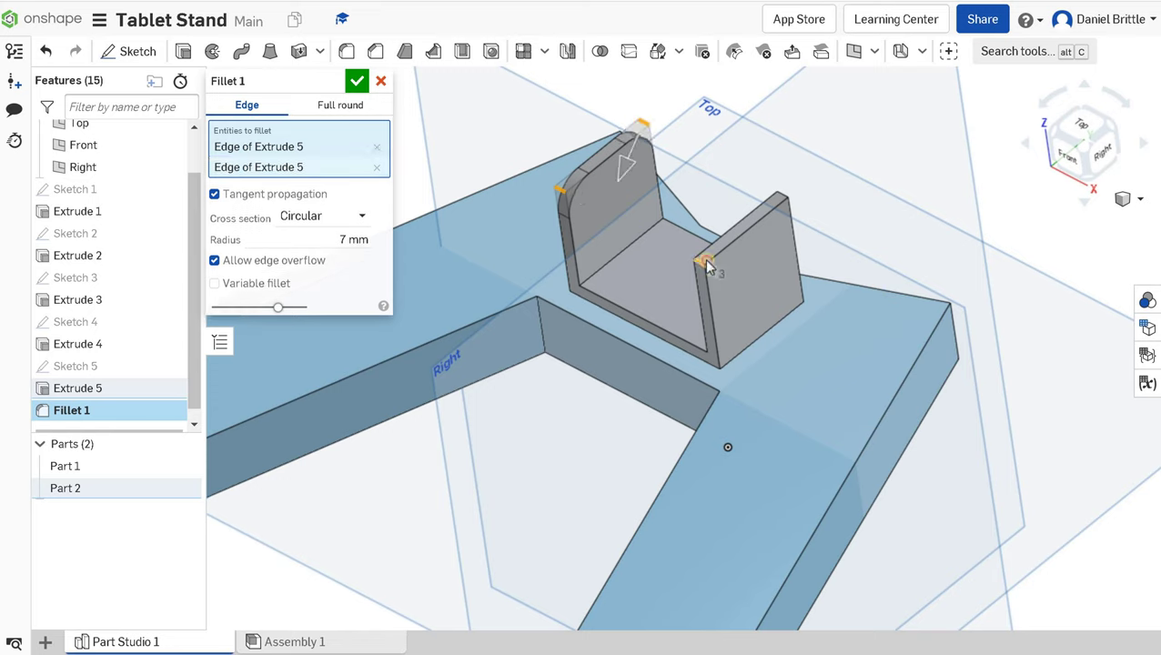
pyautogui.click(800, 202)
pyautogui.click(739, 205)
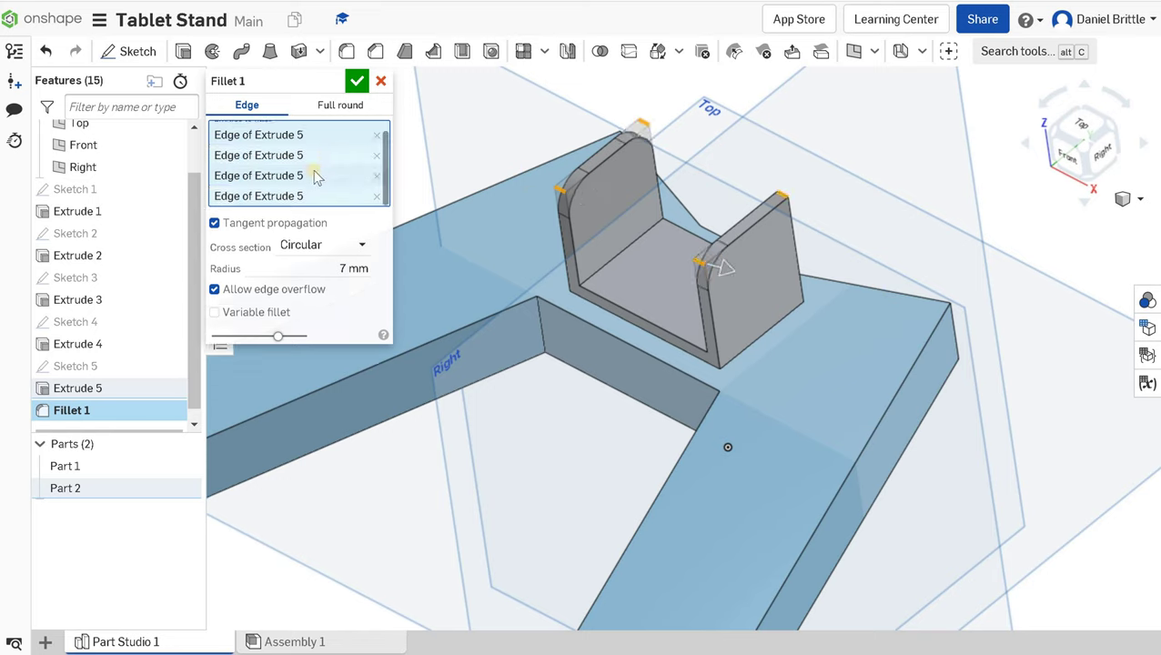
pyautogui.click(345, 264)
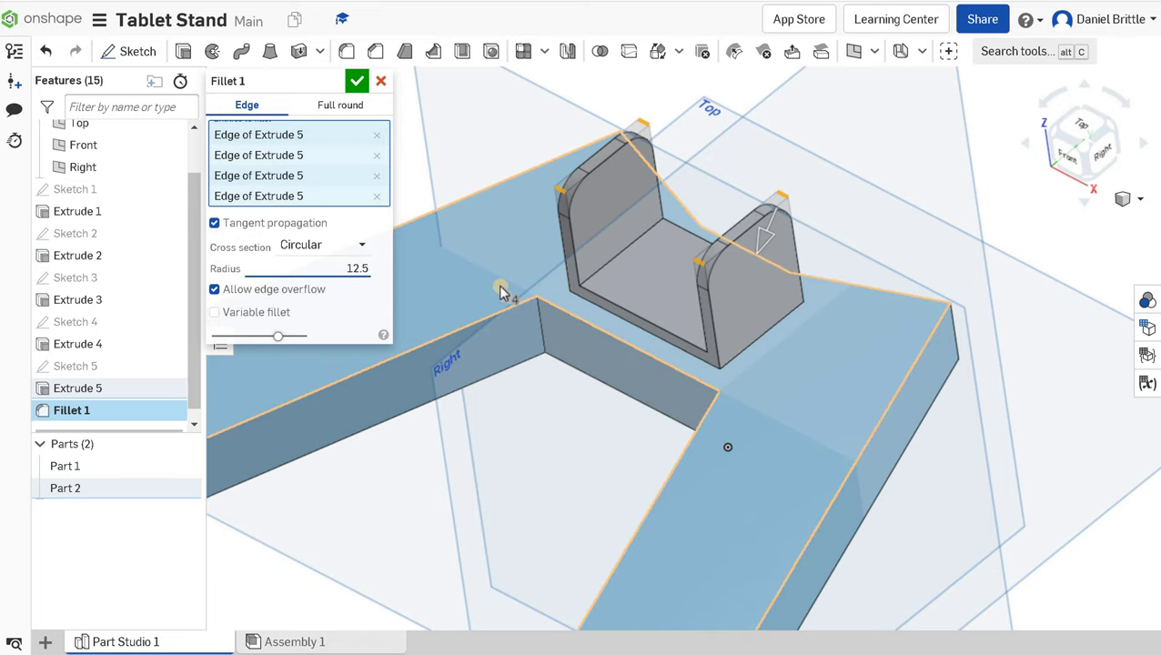
pyautogui.write('12.5')
pyautogui.press('Return')
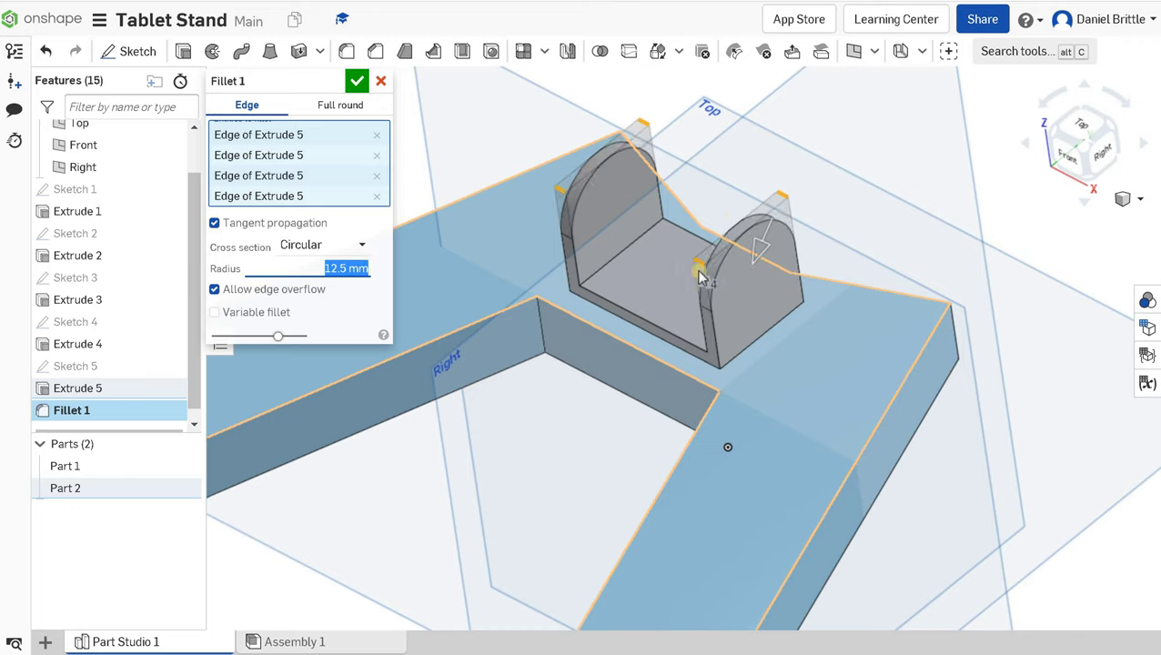
pyautogui.click(357, 81)
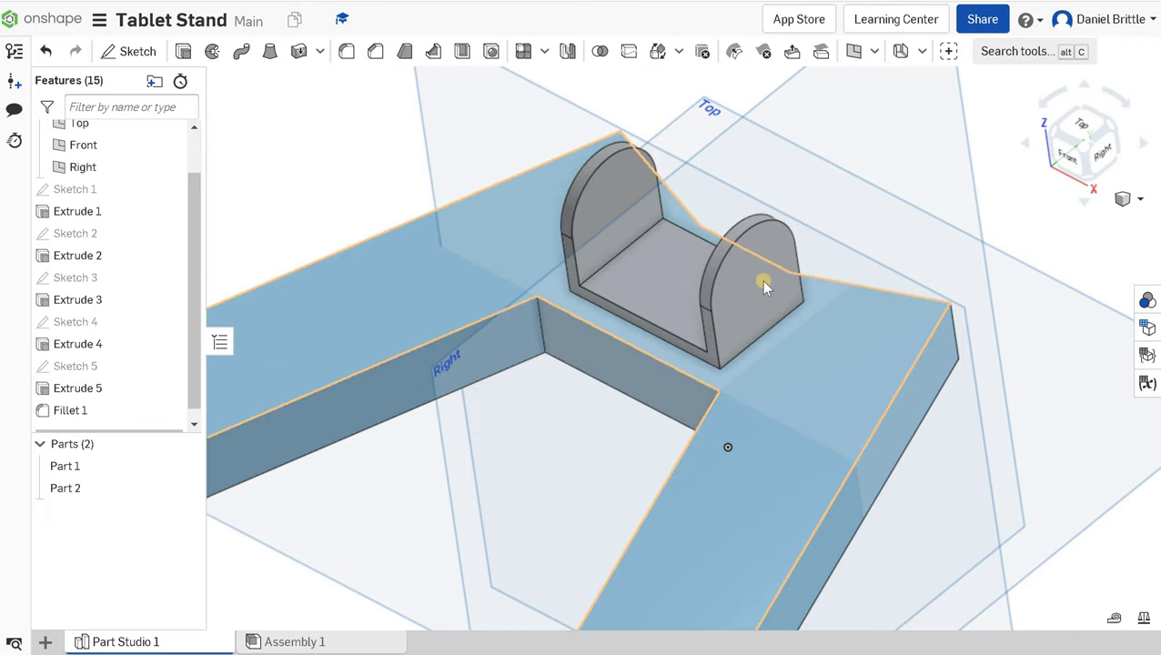
# Step: Start a new sketch on the outer face of the right-hand upright and activate the center point circle tool
pyautogui.scroll(-5, 811, 283)
pyautogui.moveTo(808, 290)
pyautogui.mouseDown(button='right')
pyautogui.moveTo(869, 291)
pyautogui.moveTo(749, 279)
pyautogui.moveTo(757, 254)
pyautogui.moveTo(718, 312)
pyautogui.moveTo(810, 270)
pyautogui.mouseUp(button='right')
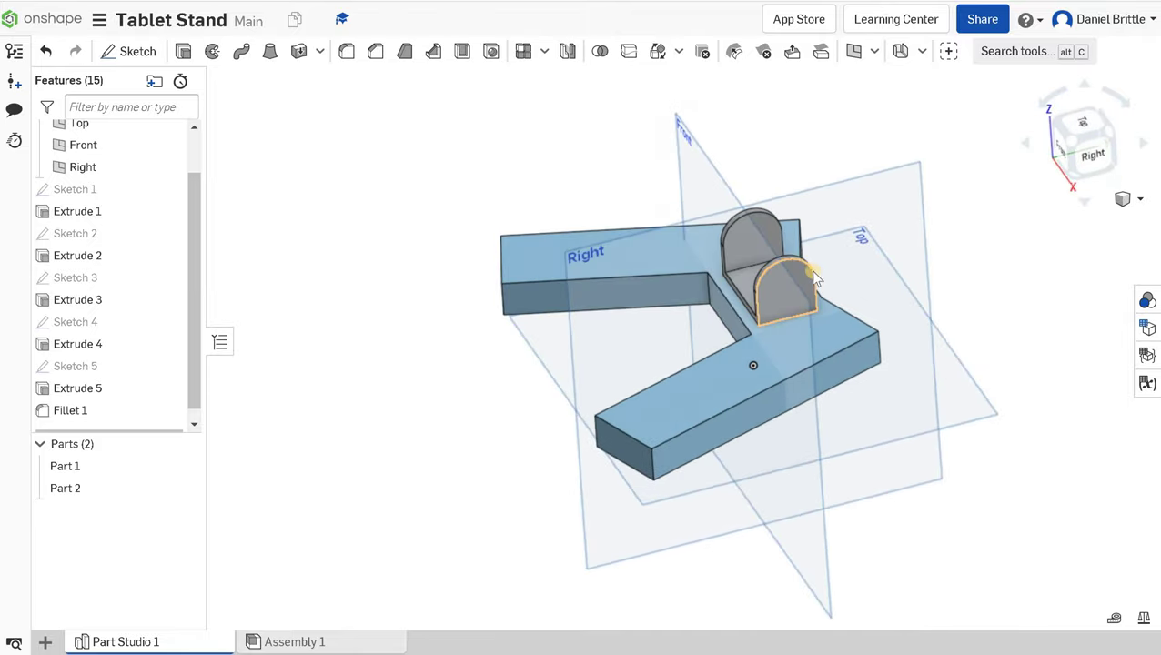
pyautogui.scroll(5, 774, 293)
pyautogui.click(762, 299)
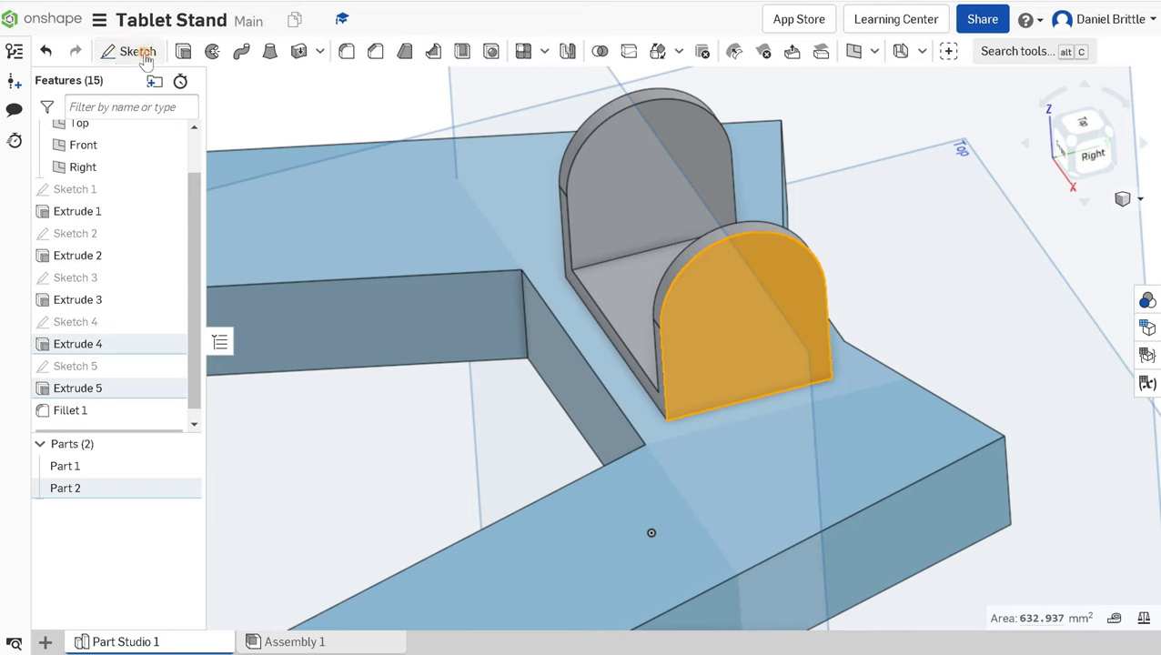
pyautogui.hotkey('shift', 's')
pyautogui.click(243, 51)
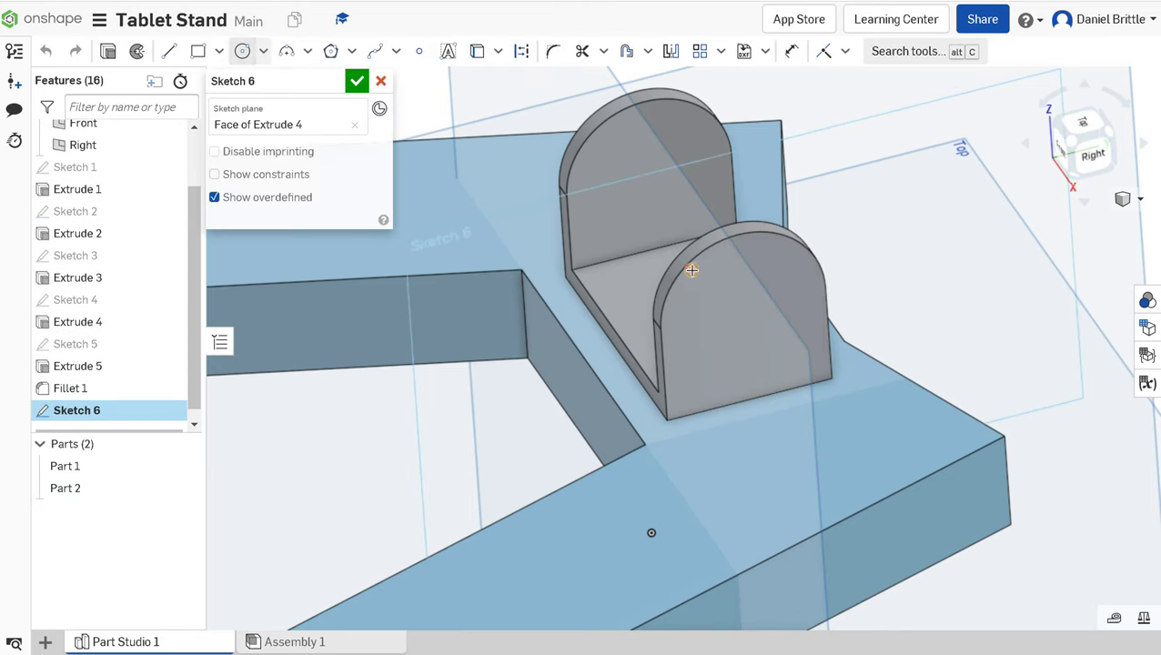
pyautogui.click(744, 311)
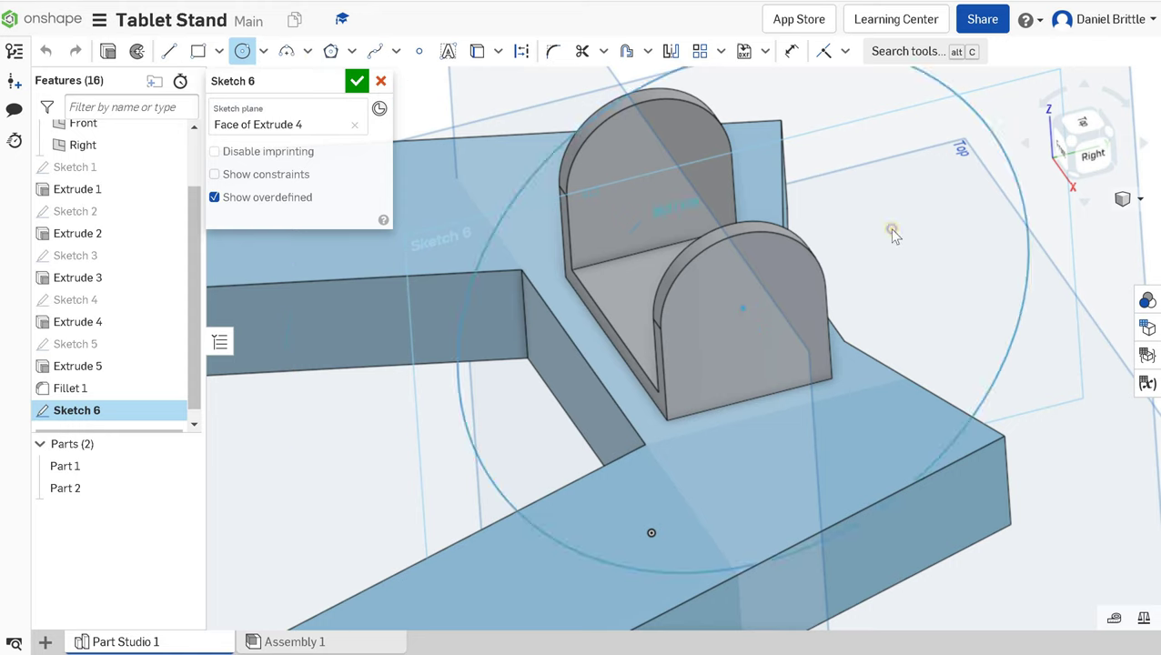
pyautogui.rightClick(919, 245)
pyautogui.press('Escape')
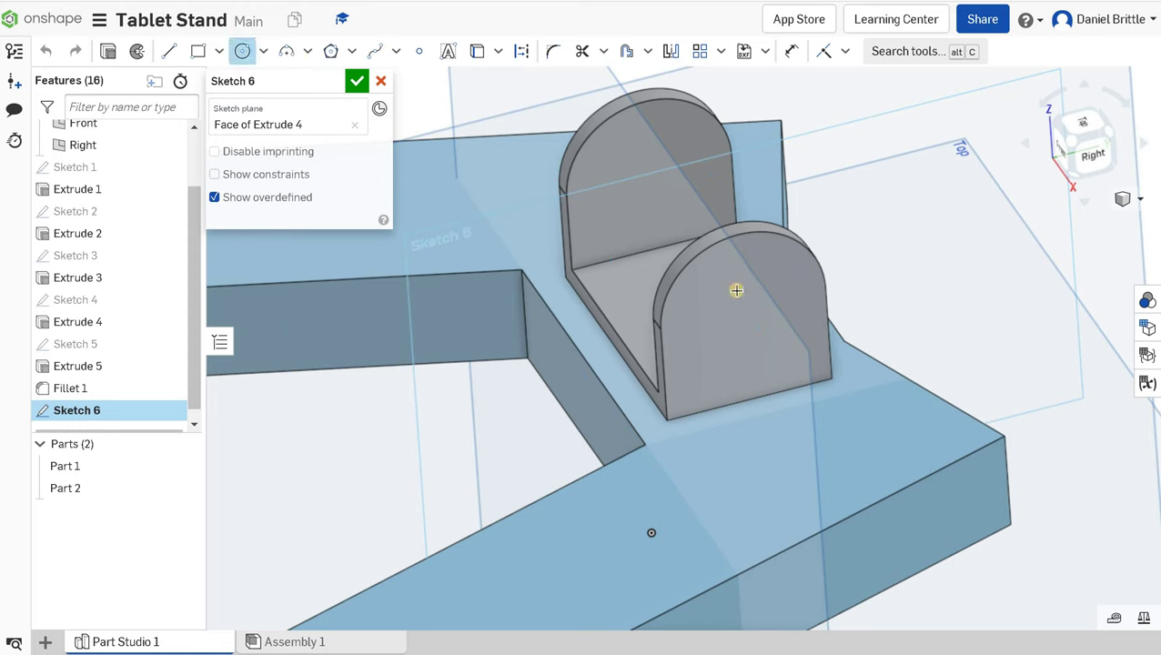
# Step: Draw a circle about 6.9 mm in diameter on the upright's face and set its center 12.5 mm from the vertical side edge
pyautogui.click(764, 261)
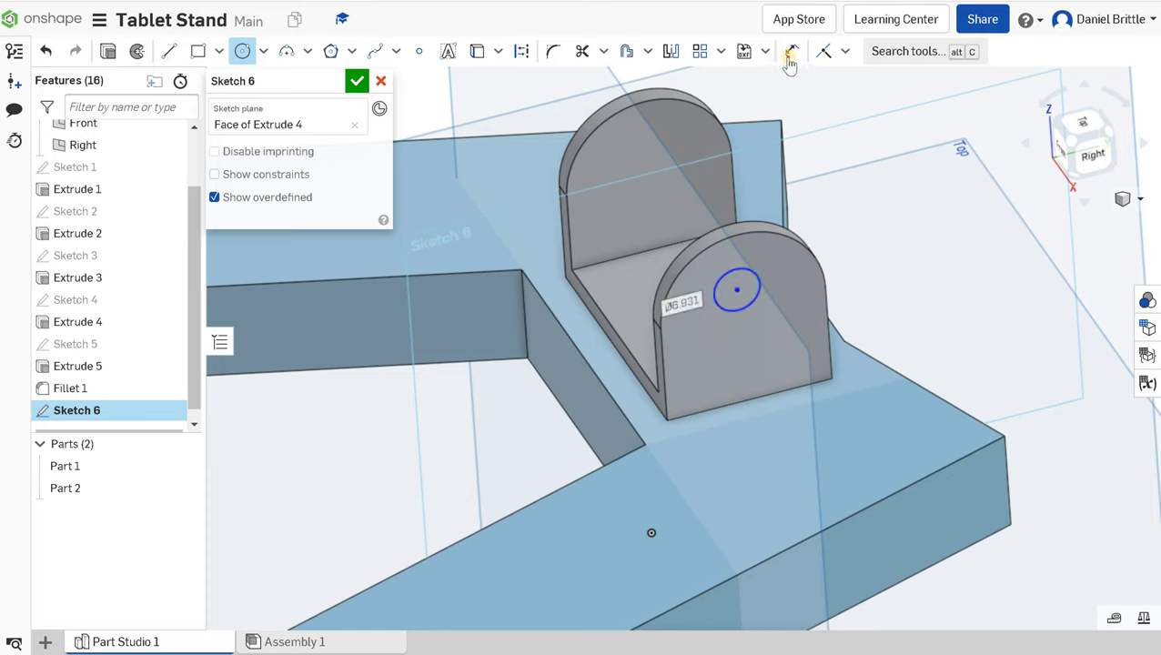
pyautogui.press('u')
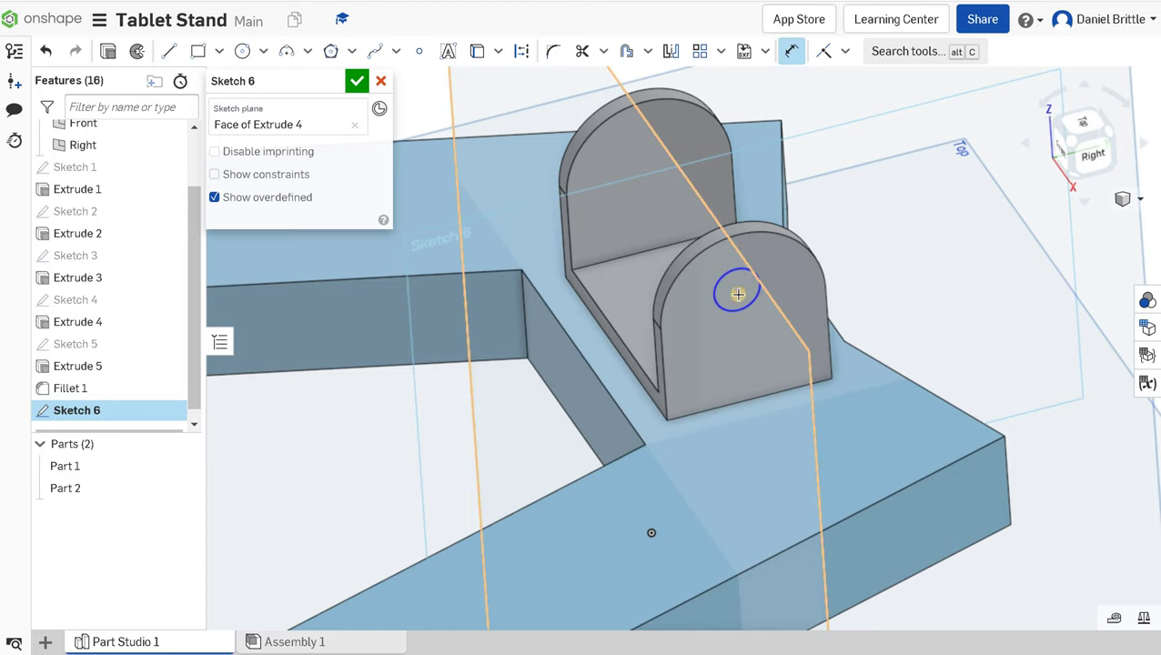
pyautogui.click(661, 354)
pyautogui.click(737, 290)
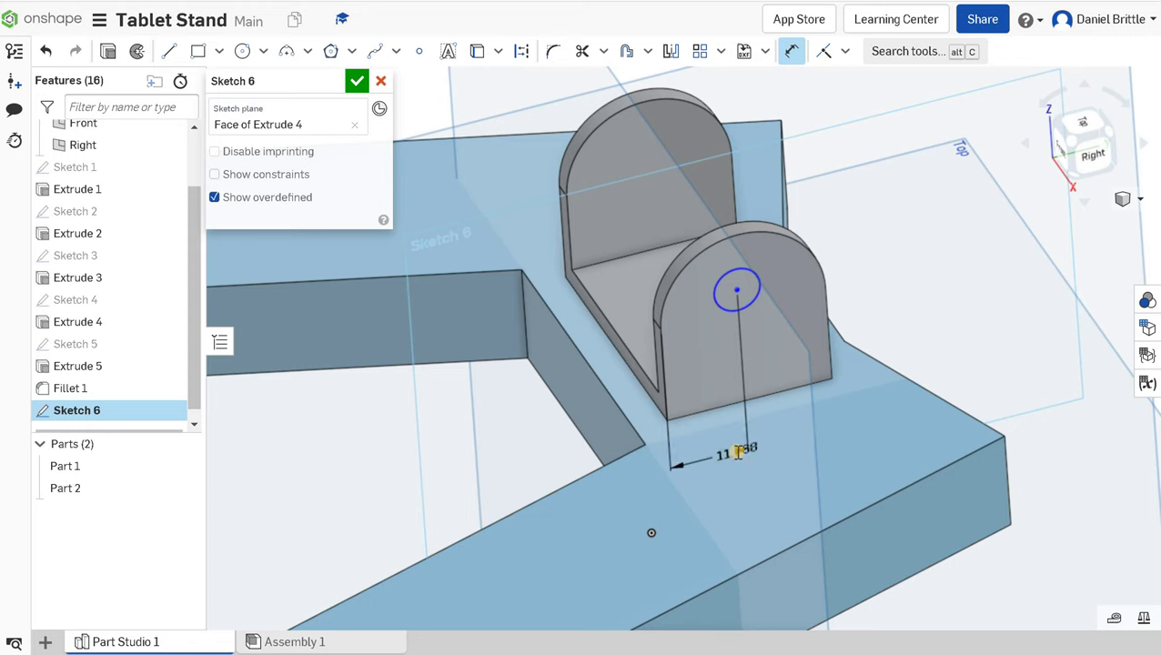
pyautogui.click(738, 453)
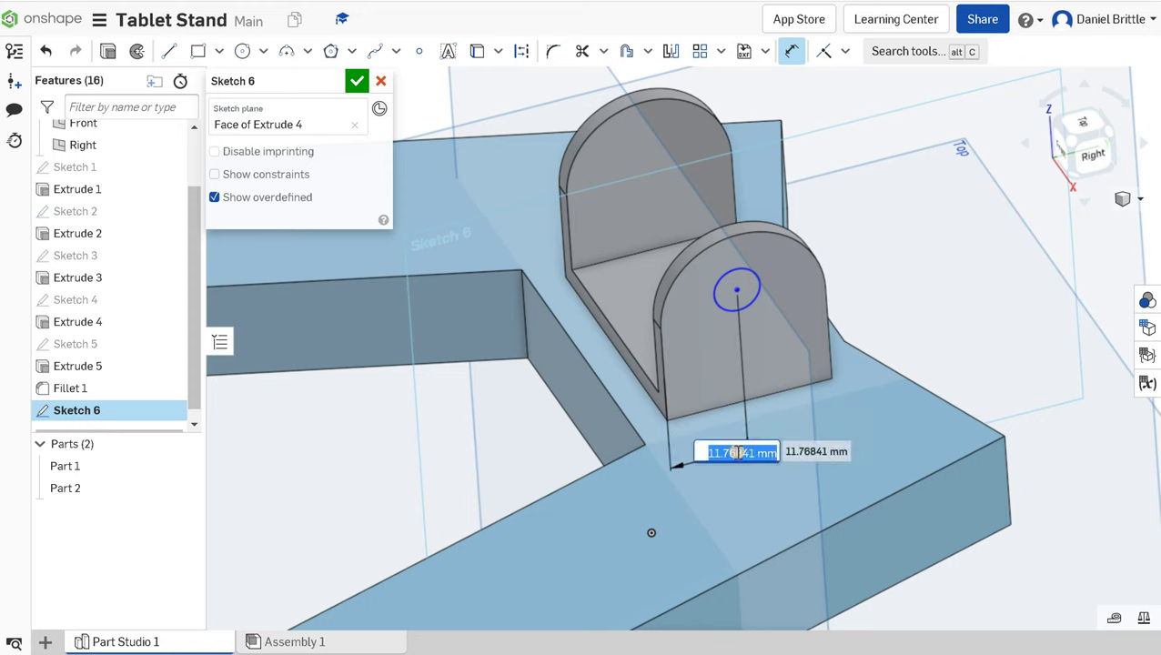
pyautogui.write('1')
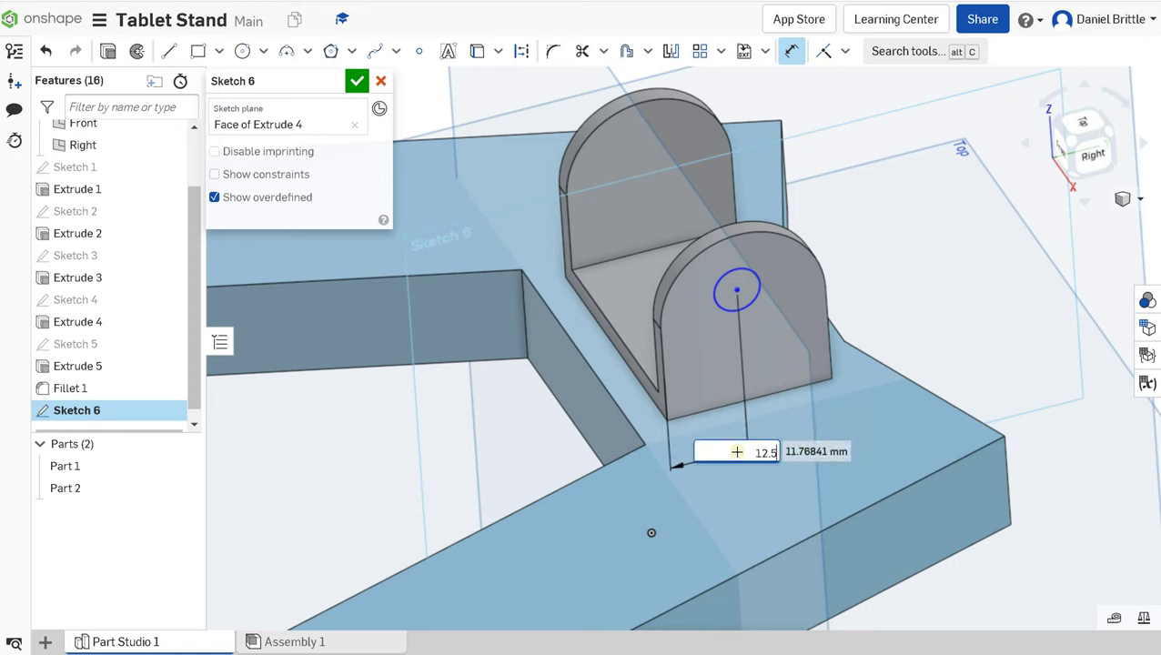
pyautogui.write('2.5')
pyautogui.press('Return')
# Step: Dimension the circle's center 15 mm above the bottom edge of the upright's face
pyautogui.click(741, 291)
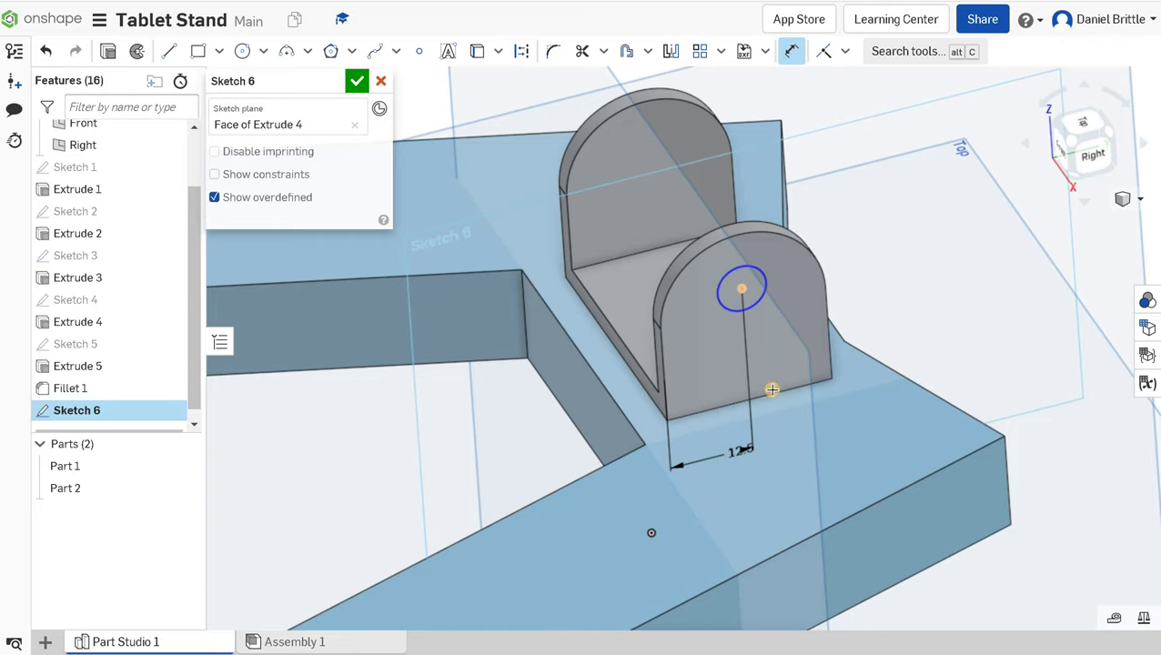
pyautogui.click(777, 388)
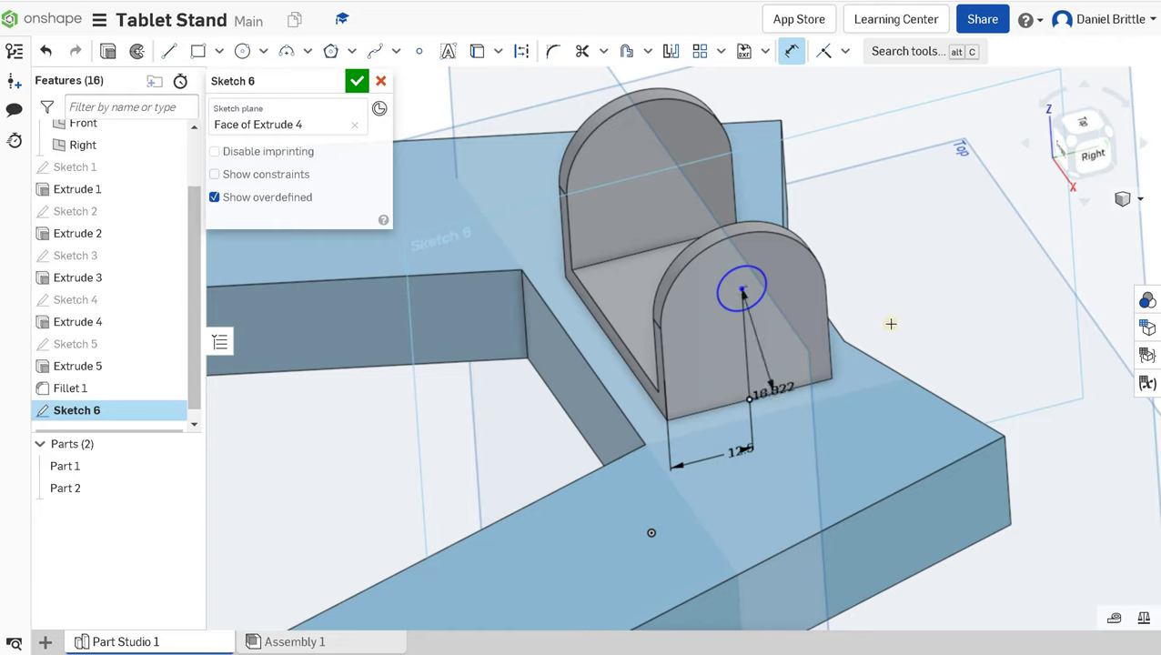
pyautogui.click(1033, 313)
pyautogui.write('15')
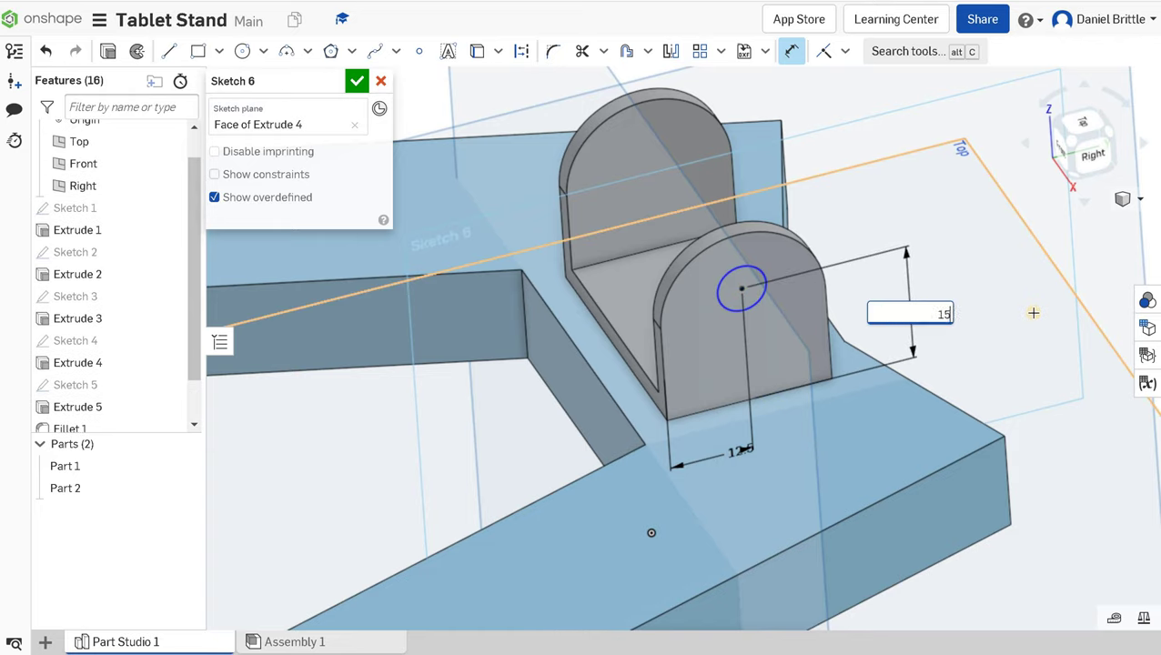
pyautogui.press('Return')
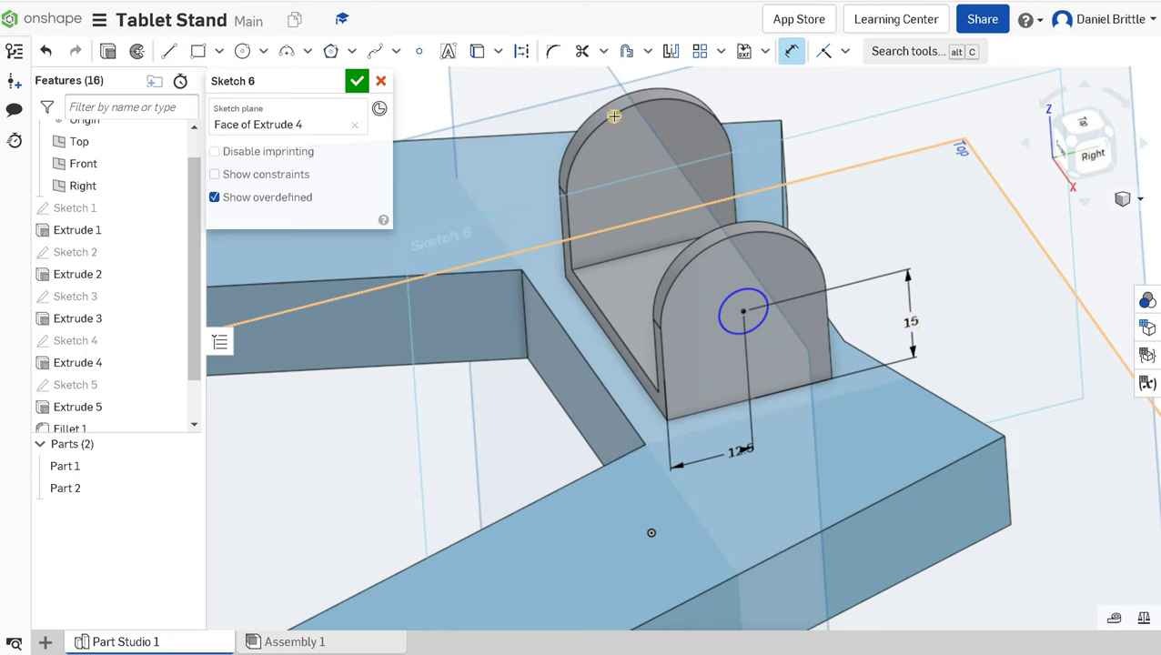
# Step: Change the circle center's height above the upright's bottom edge to 18 mm and finish the sketch
pyautogui.click(792, 52)
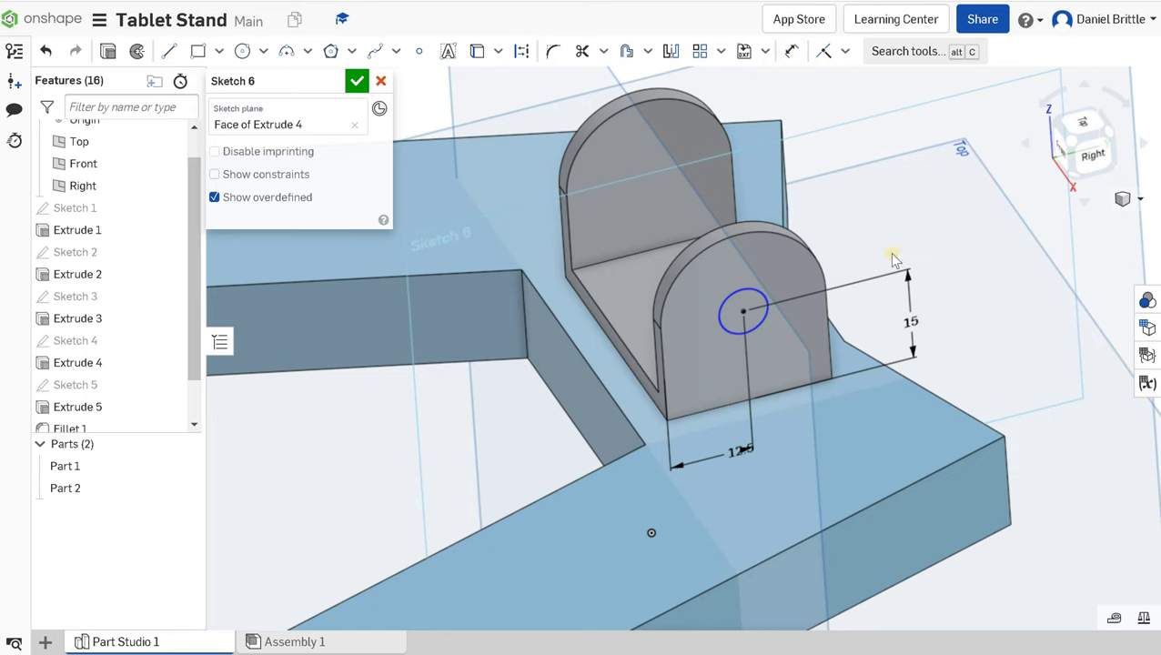
pyautogui.doubleClick(910, 319)
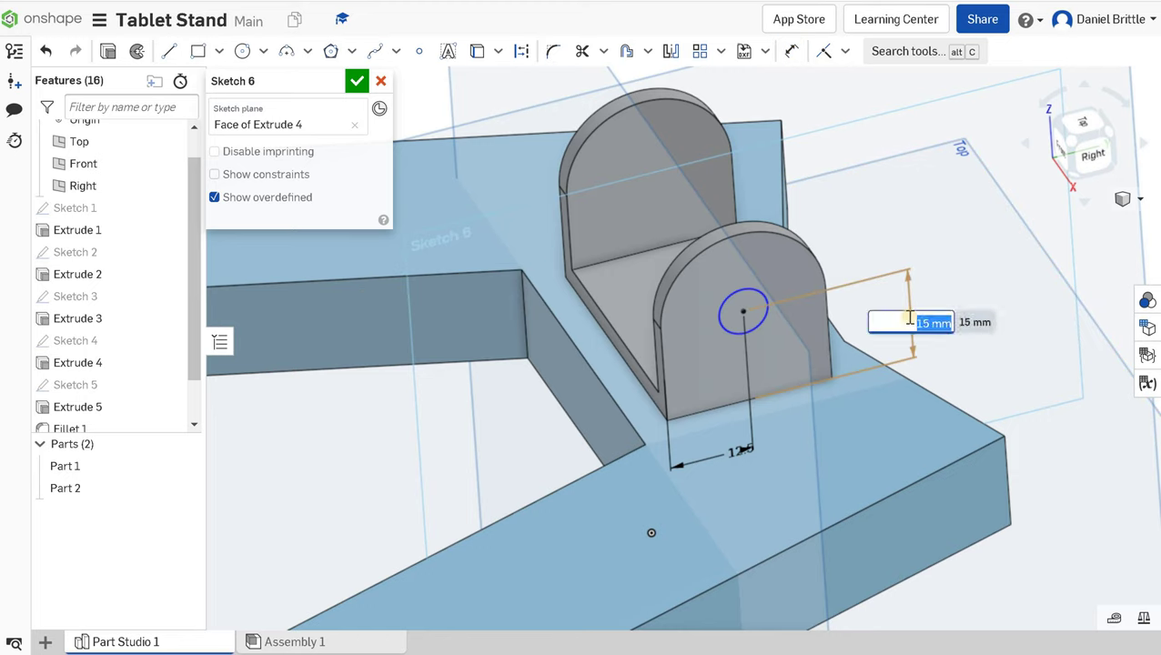
pyautogui.write('18')
pyautogui.press('Return')
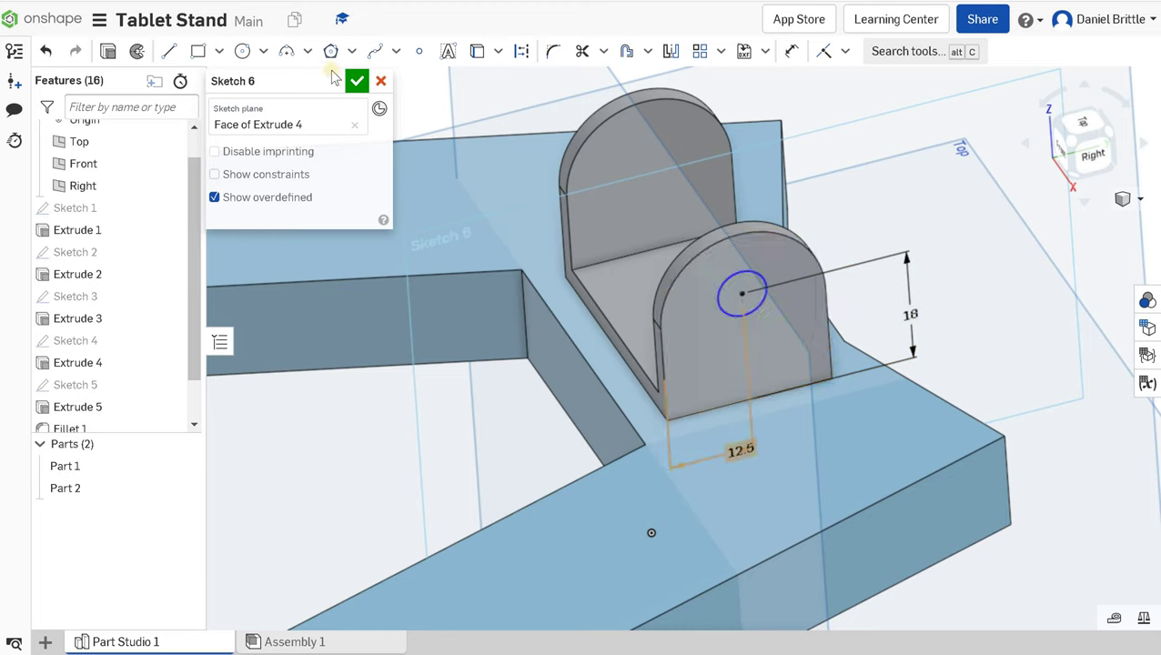
pyautogui.click(357, 84)
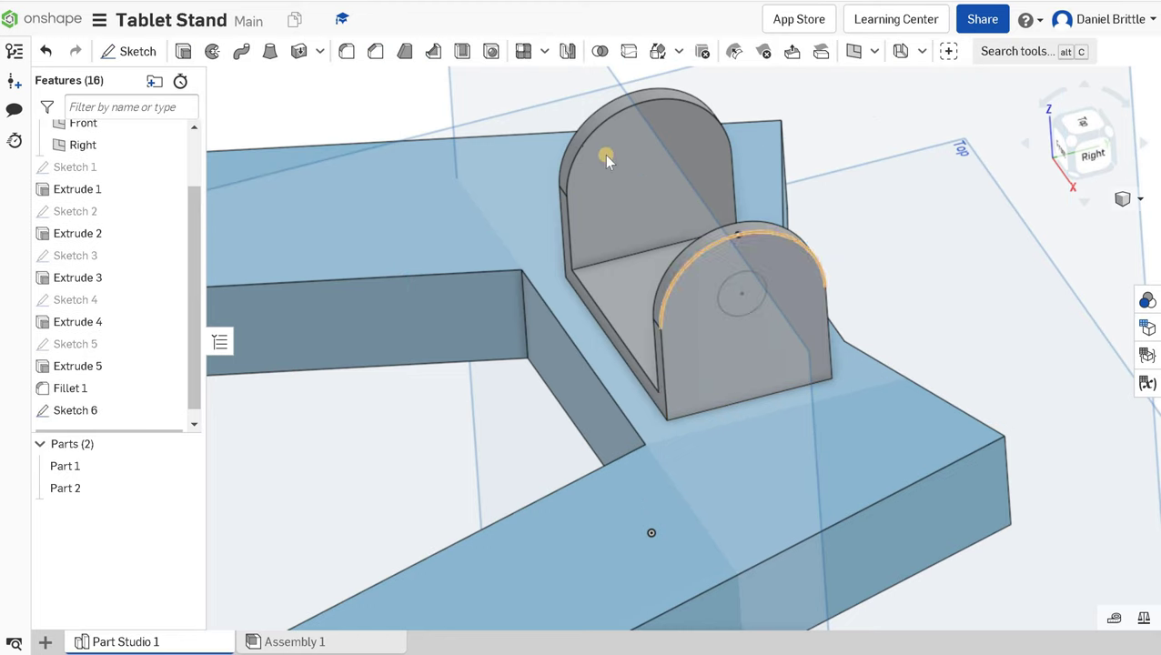
# Step: Extrude the circle as a Remove with the Through all end type, cutting a hole through both uprights
pyautogui.hotkey('shift', 'e')
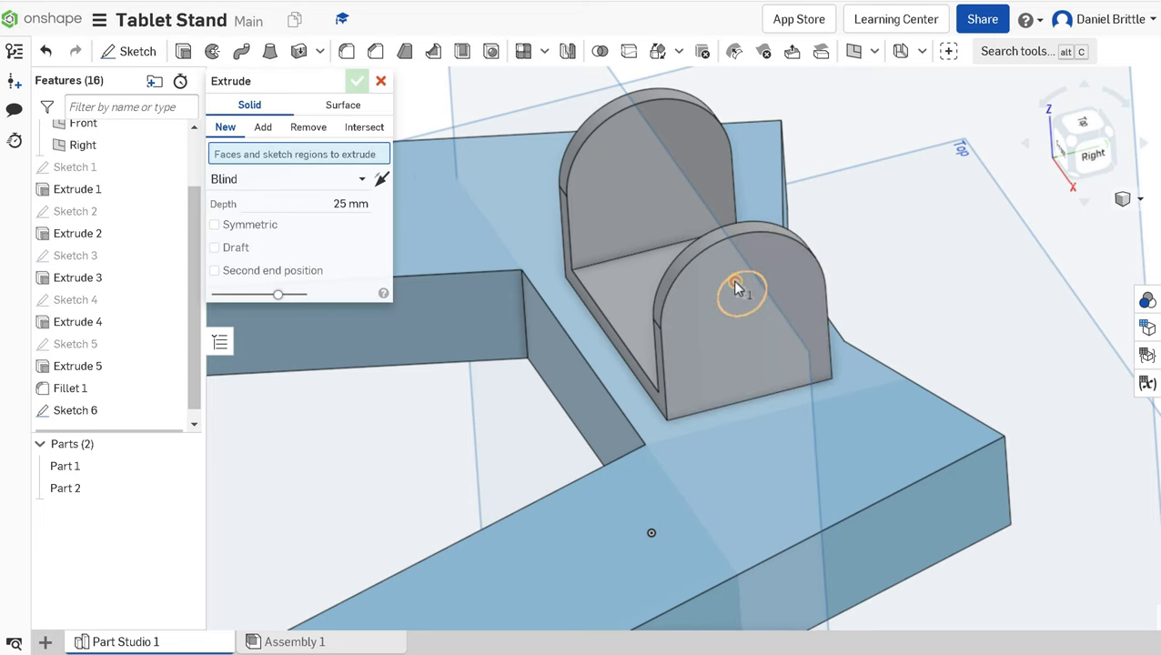
pyautogui.click(738, 291)
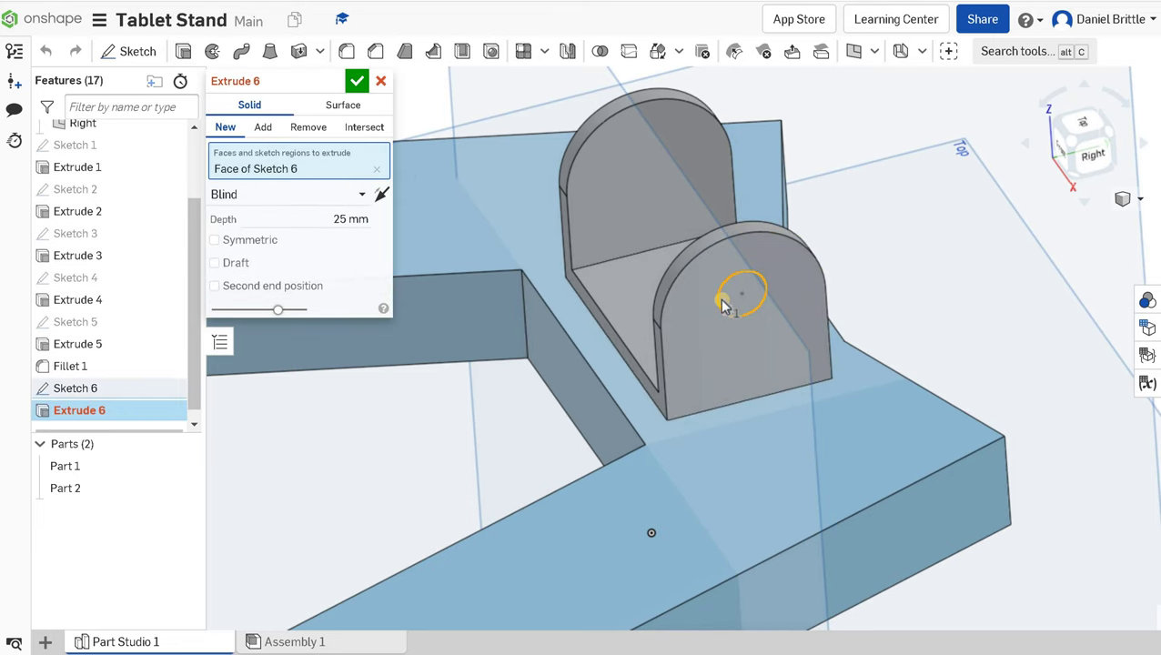
pyautogui.click(308, 127)
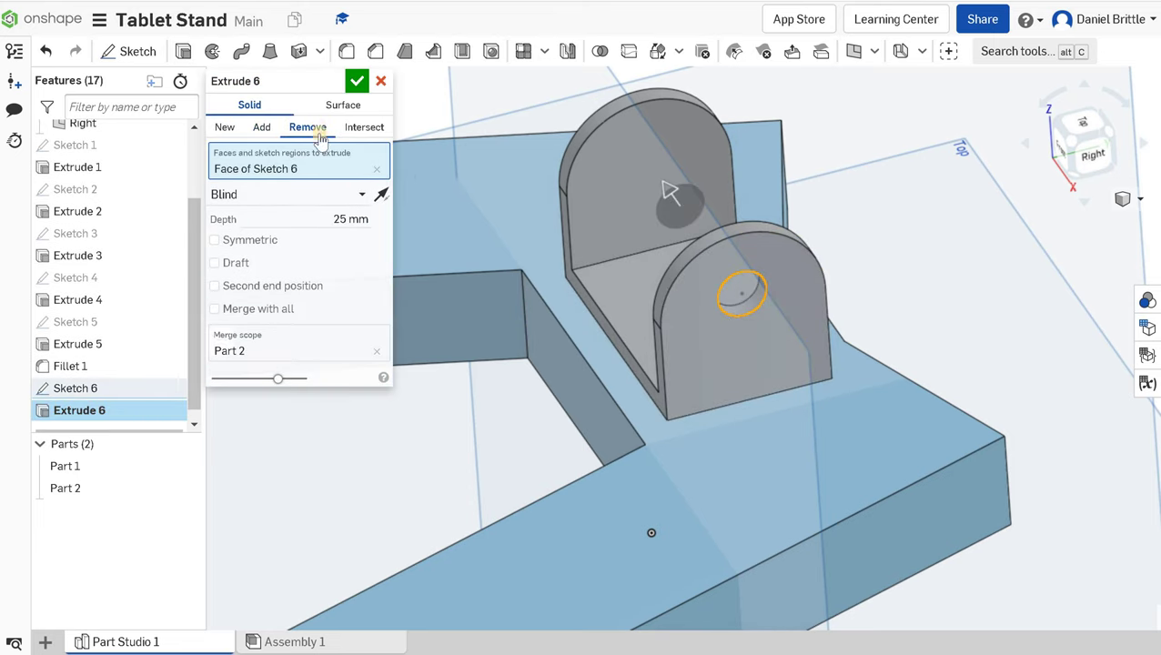
pyautogui.click(356, 196)
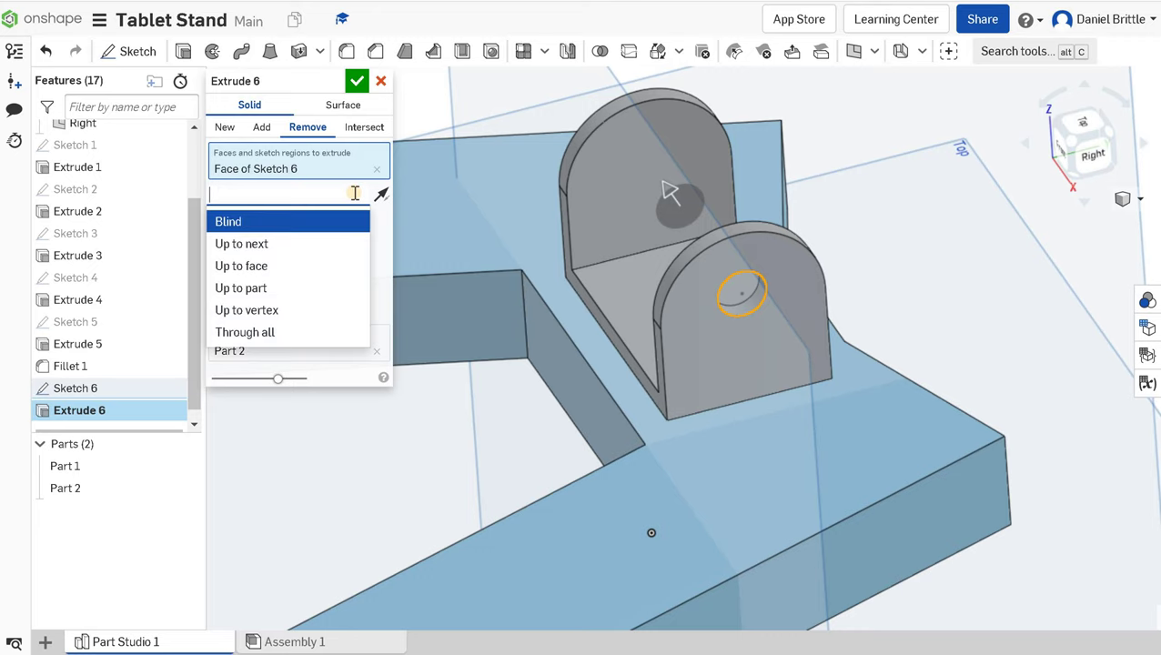
pyautogui.click(269, 332)
pyautogui.press('Return')
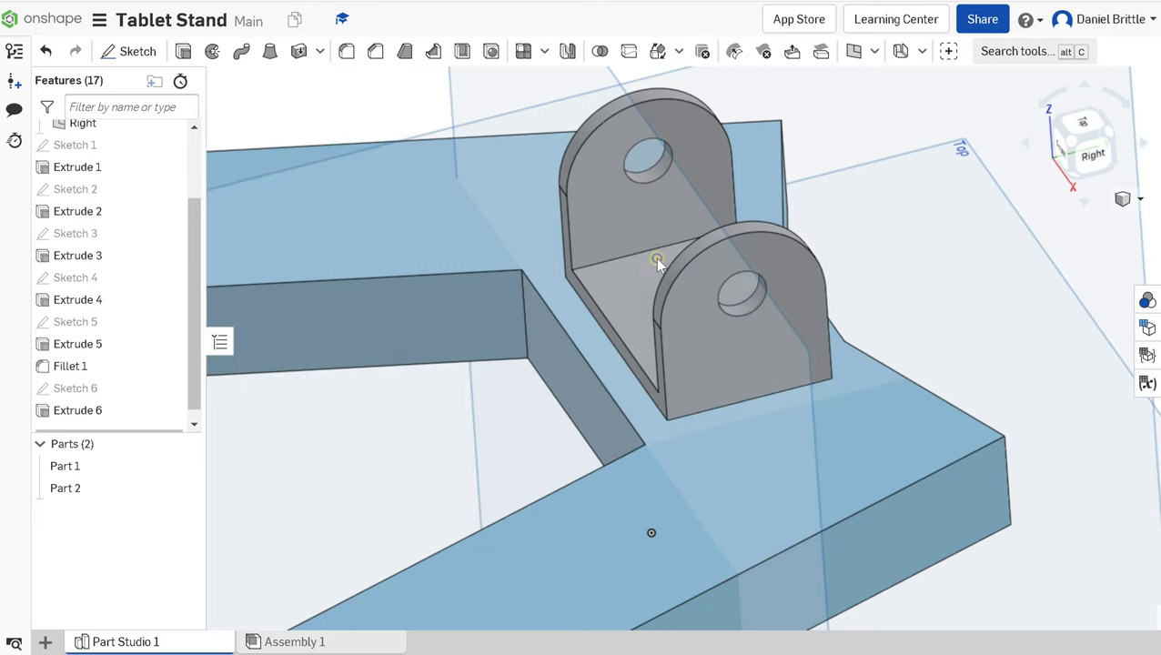
# Step: Start a sketch on the inner face of the far upright and draw a vertical corner rectangle about 12.3 mm wide and 51.4 mm tall around the hole
pyautogui.moveTo(685, 240); pyautogui.dragTo(760, 223, button='right')
pyautogui.scroll(5, 788, 250)
pyautogui.scroll(-7, 778, 233)
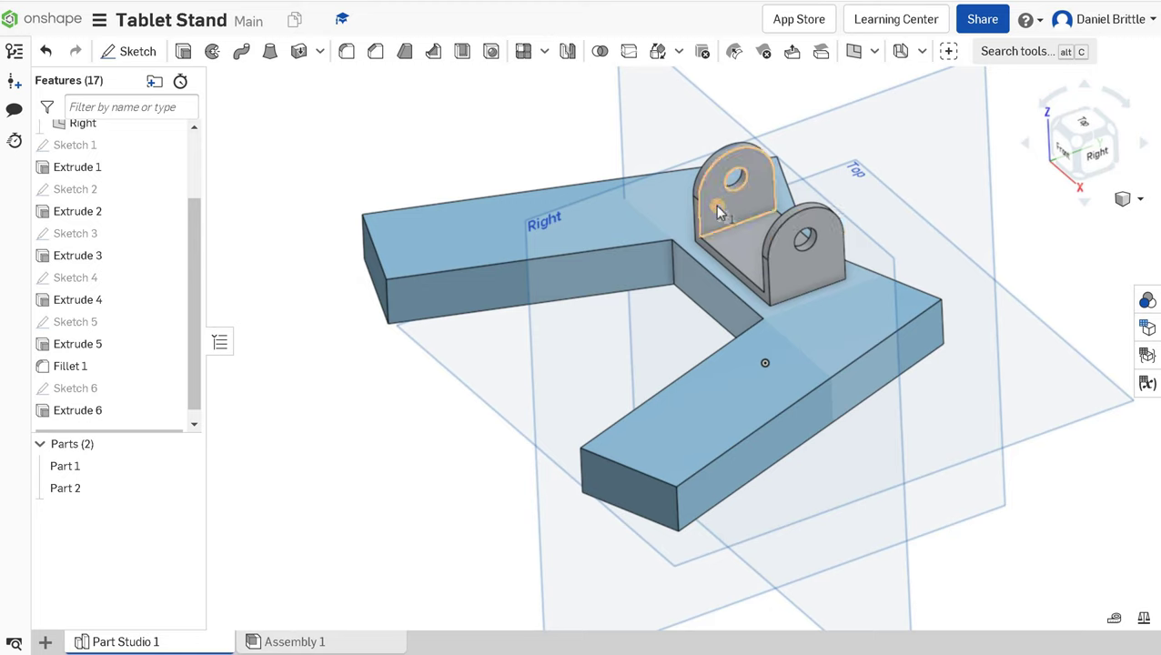
pyautogui.click(719, 212)
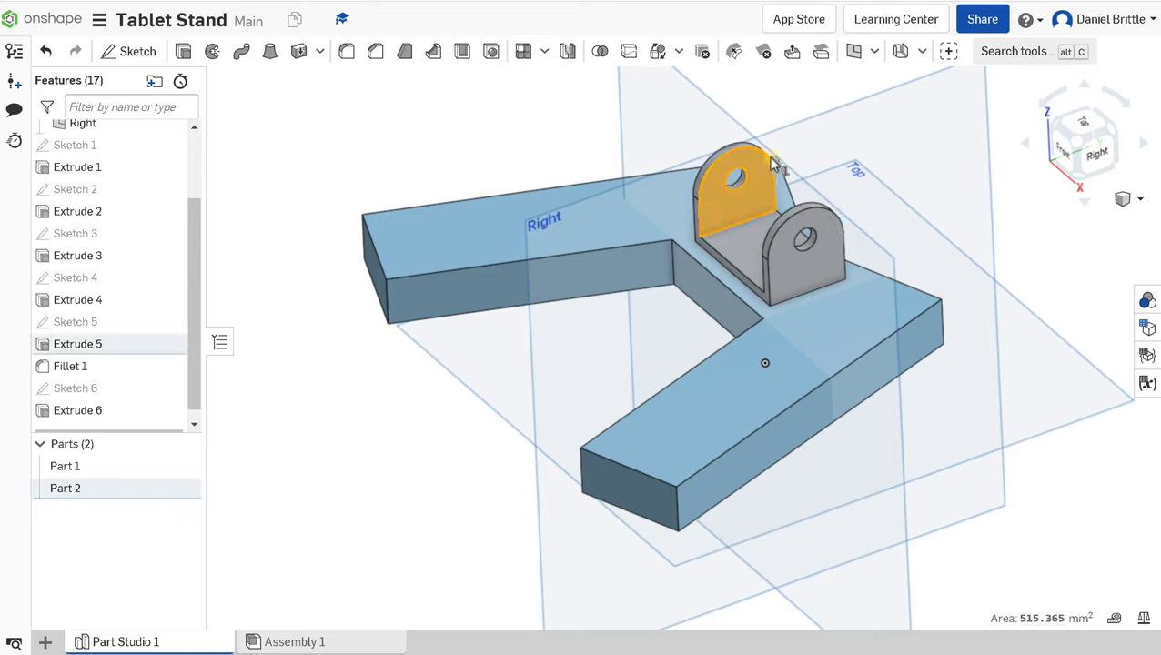
pyautogui.click(135, 52)
pyautogui.click(199, 51)
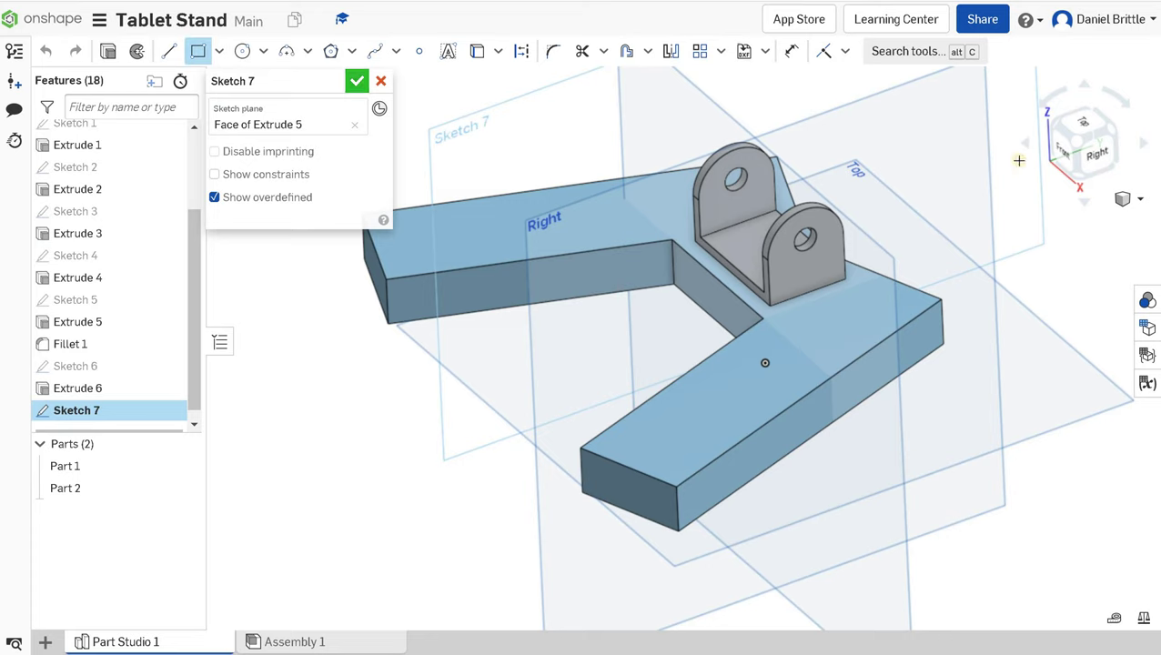
pyautogui.press('n')
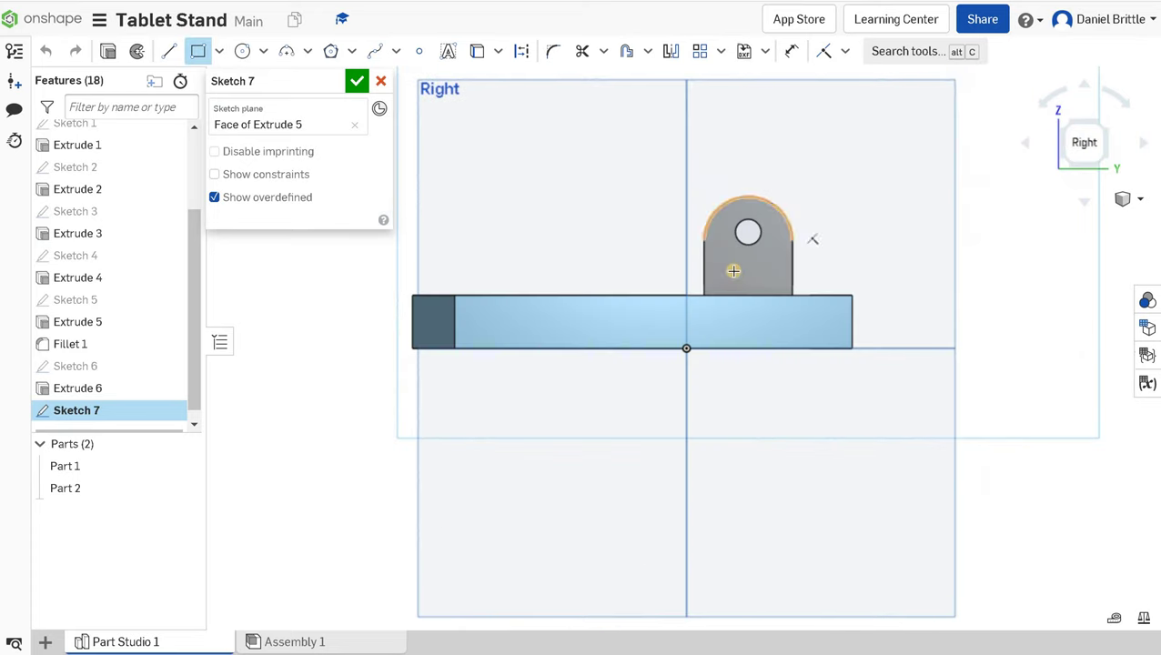
pyautogui.click(726, 276)
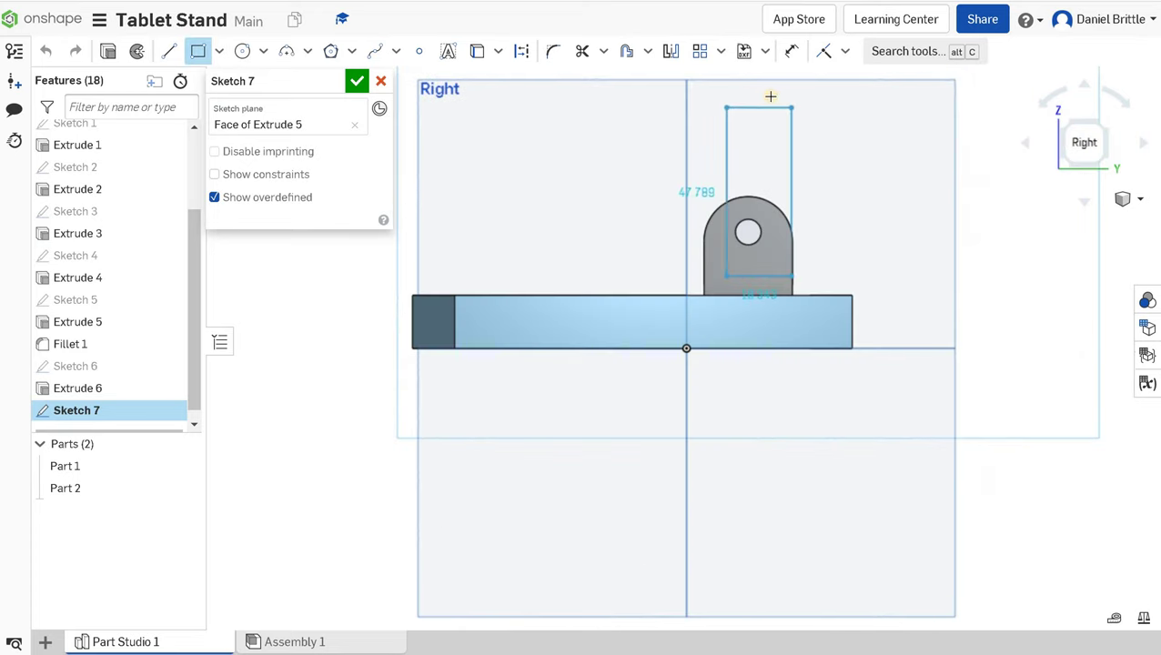
pyautogui.click(771, 94)
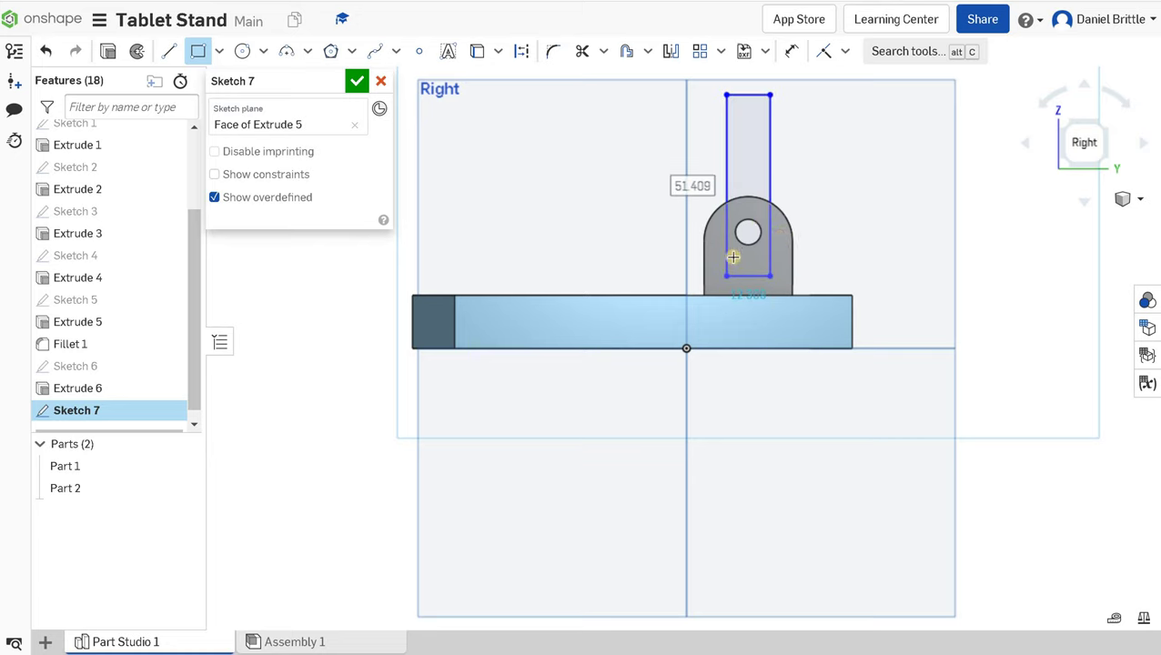
# Step: Dimension the rectangle's long vertical side to 150 mm
pyautogui.scroll(3, 814, 246)
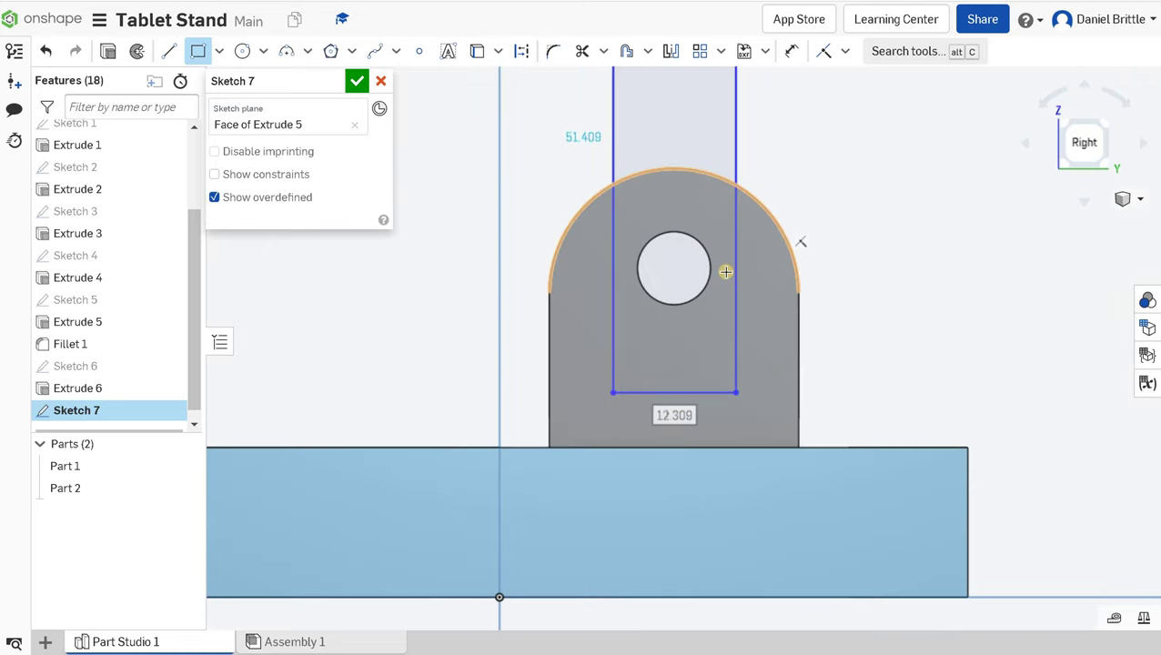
pyautogui.scroll(-5, 799, 244)
pyautogui.scroll(-3, 734, 267)
pyautogui.moveTo(813, 267)
pyautogui.mouseDown(button='right')
pyautogui.moveTo(755, 279)
pyautogui.moveTo(780, 306)
pyautogui.moveTo(739, 169)
pyautogui.mouseUp(button='right')
pyautogui.scroll(6, 728, 220)
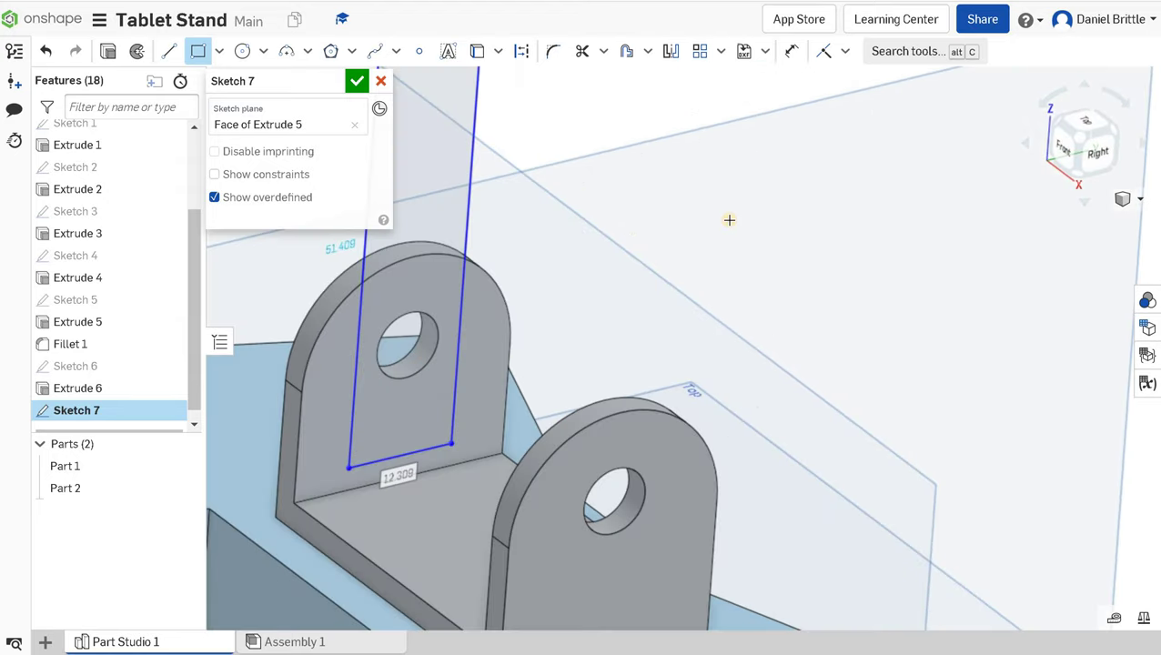
pyautogui.scroll(-4, 728, 228)
pyautogui.scroll(5, 674, 246)
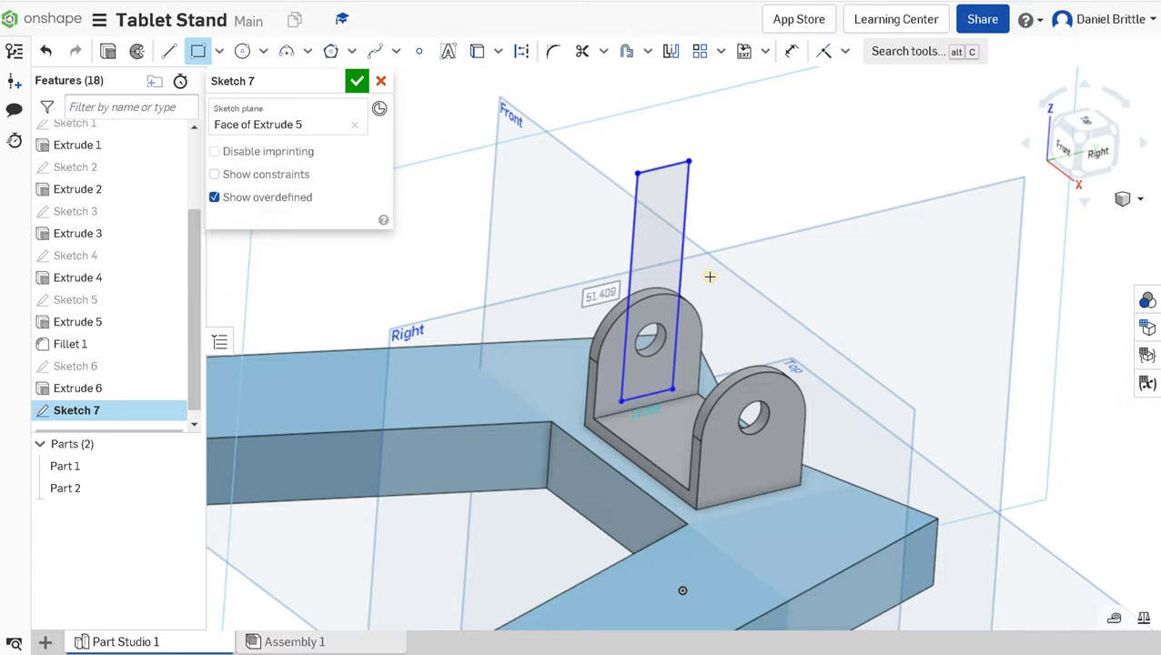
pyautogui.moveTo(710, 276)
pyautogui.mouseDown(button='middle')
pyautogui.moveTo(674, 214)
pyautogui.moveTo(588, 226)
pyautogui.moveTo(569, 211)
pyautogui.moveTo(606, 229)
pyautogui.moveTo(700, 228)
pyautogui.moveTo(576, 129)
pyautogui.moveTo(572, 221)
pyautogui.moveTo(684, 233)
pyautogui.mouseUp(button='middle')
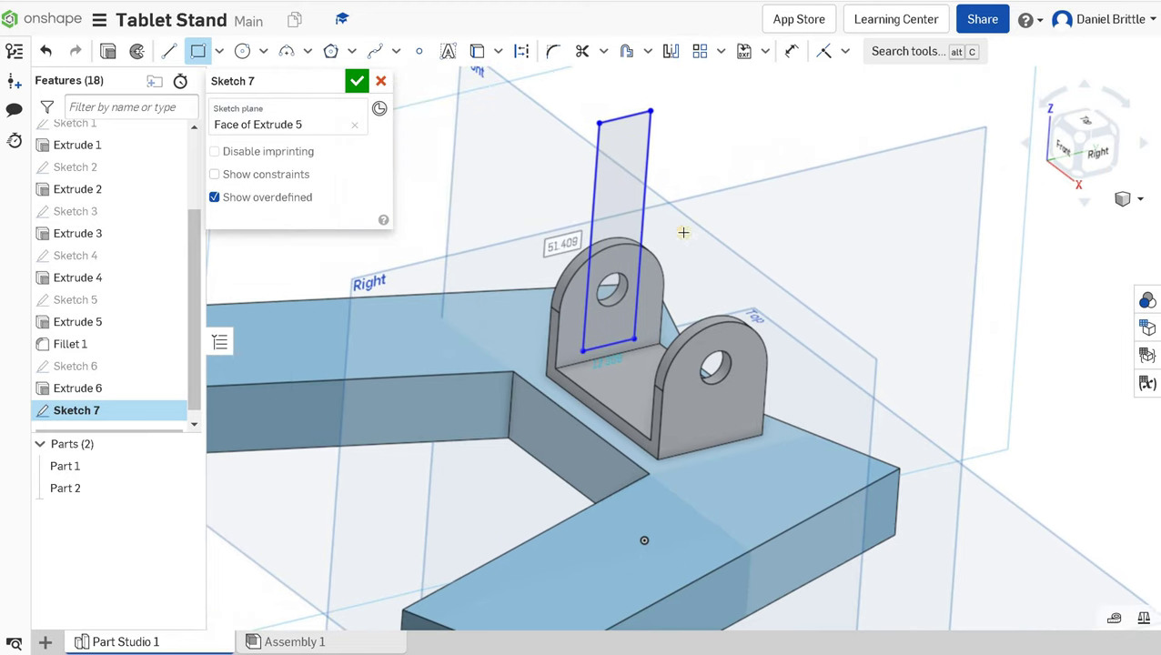
pyautogui.click(770, 52)
pyautogui.press('u')
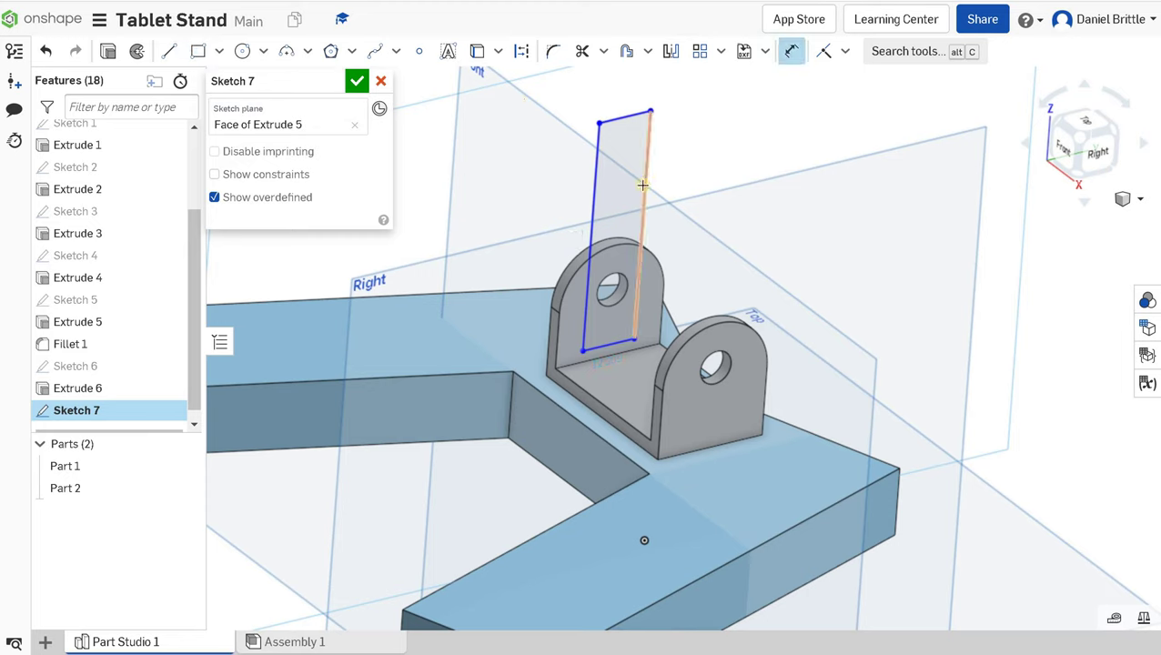
pyautogui.click(830, 160)
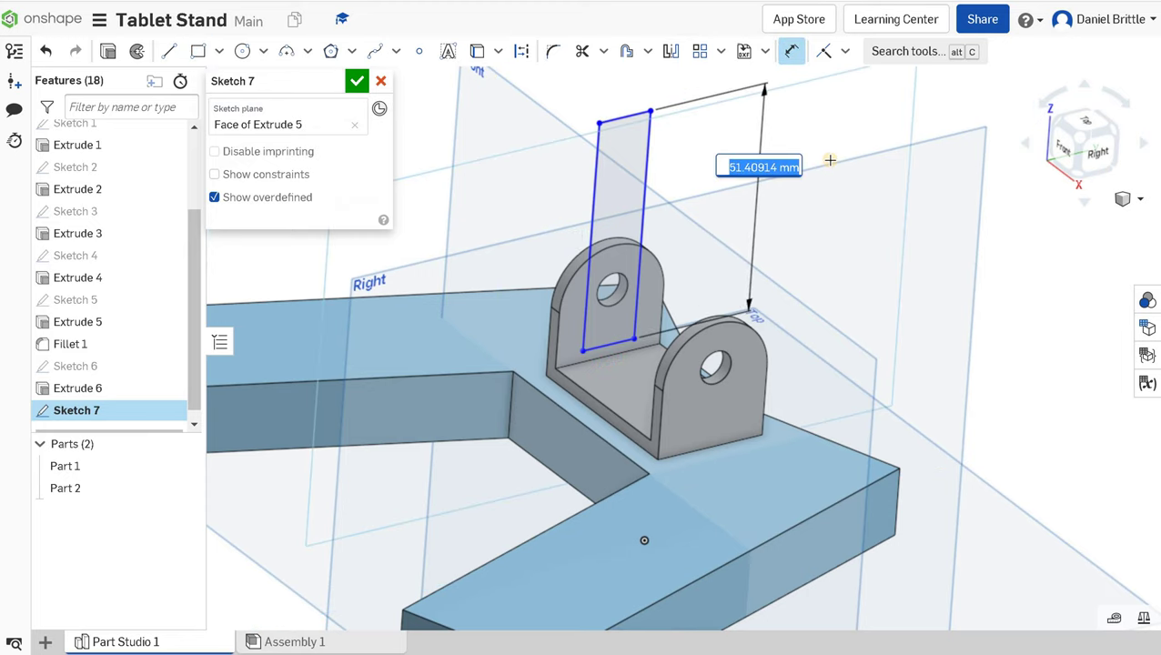
pyautogui.write('150')
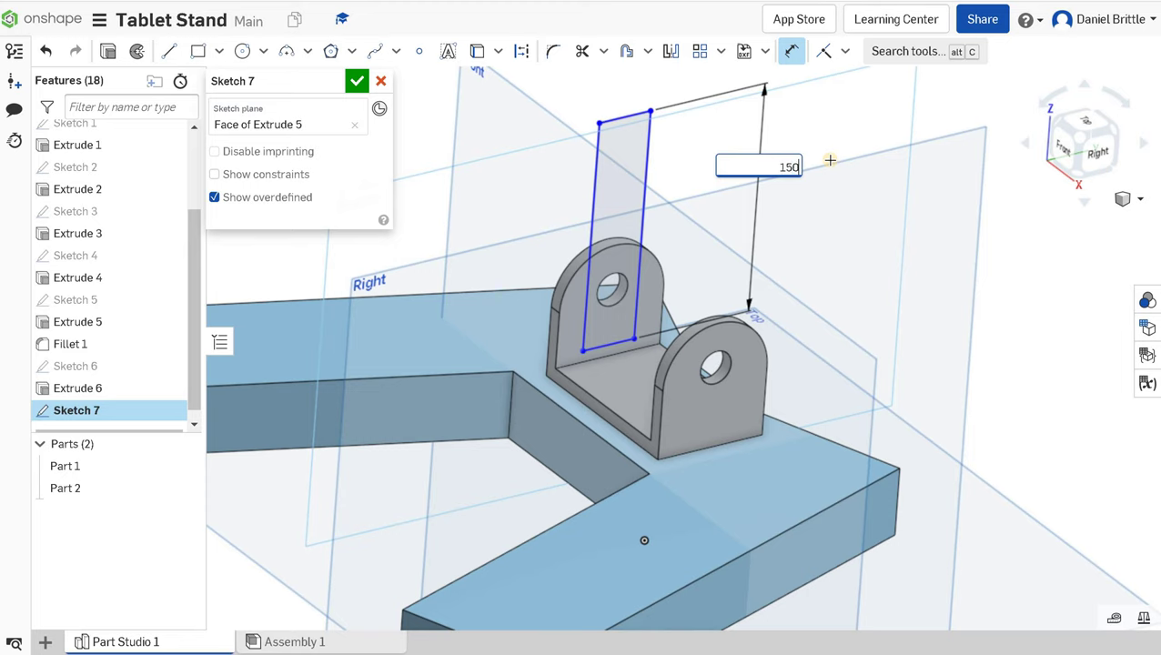
pyautogui.write('mm')
pyautogui.press('Return')
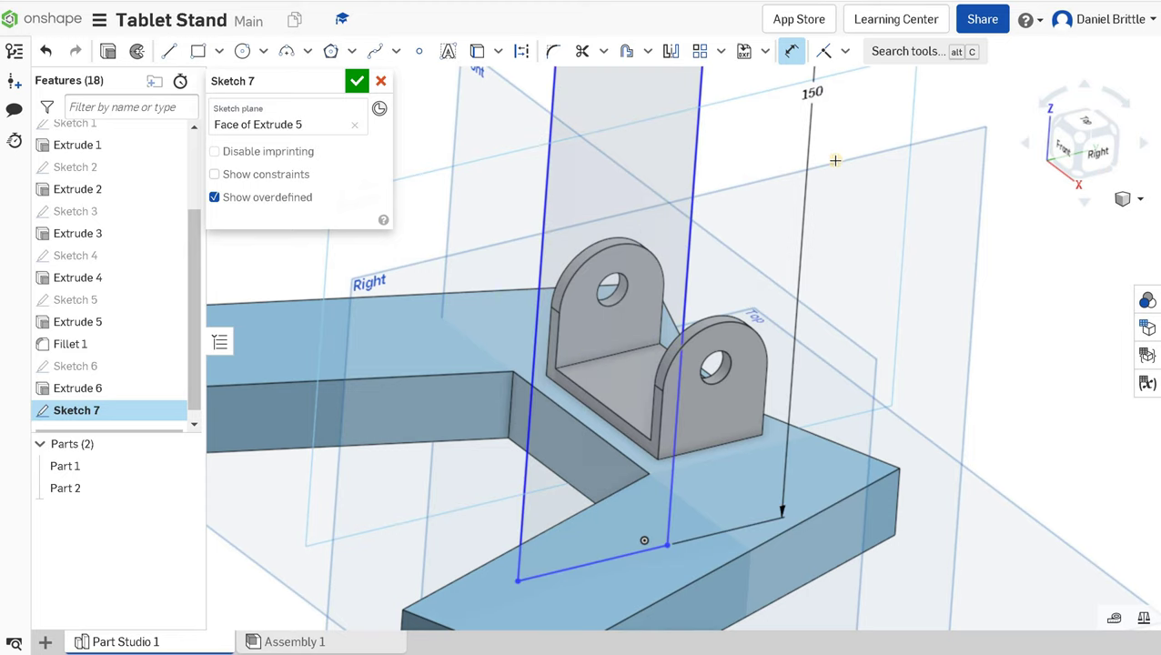
pyautogui.click(605, 574)
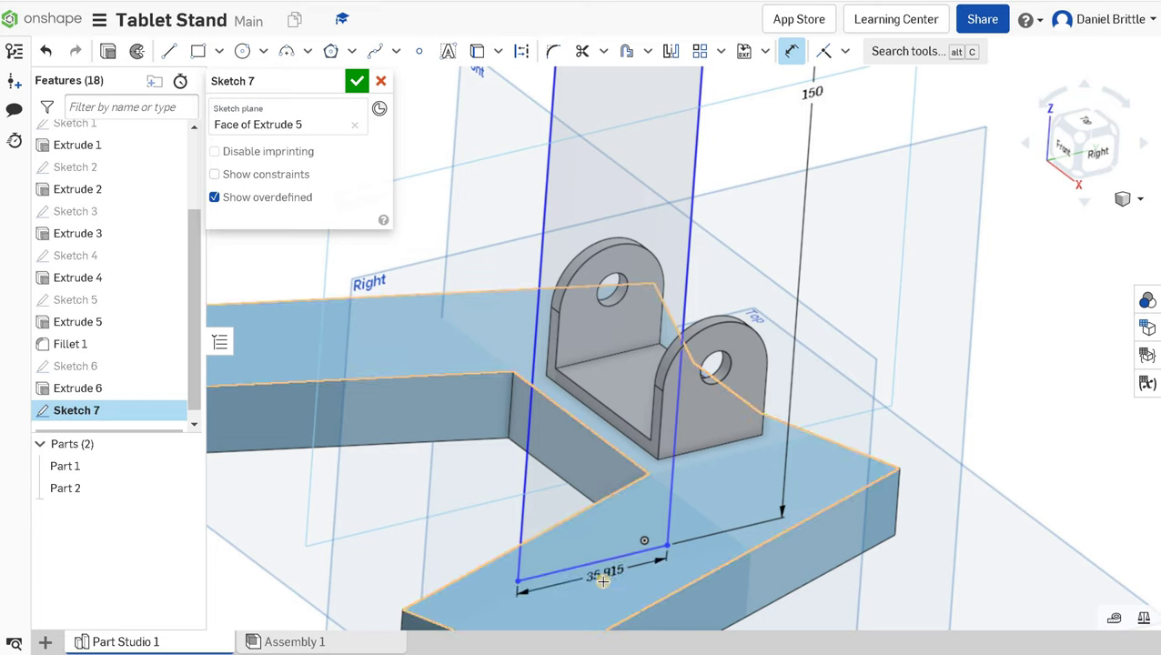
pyautogui.click(645, 514)
pyautogui.press('Escape')
pyautogui.press('Escape')
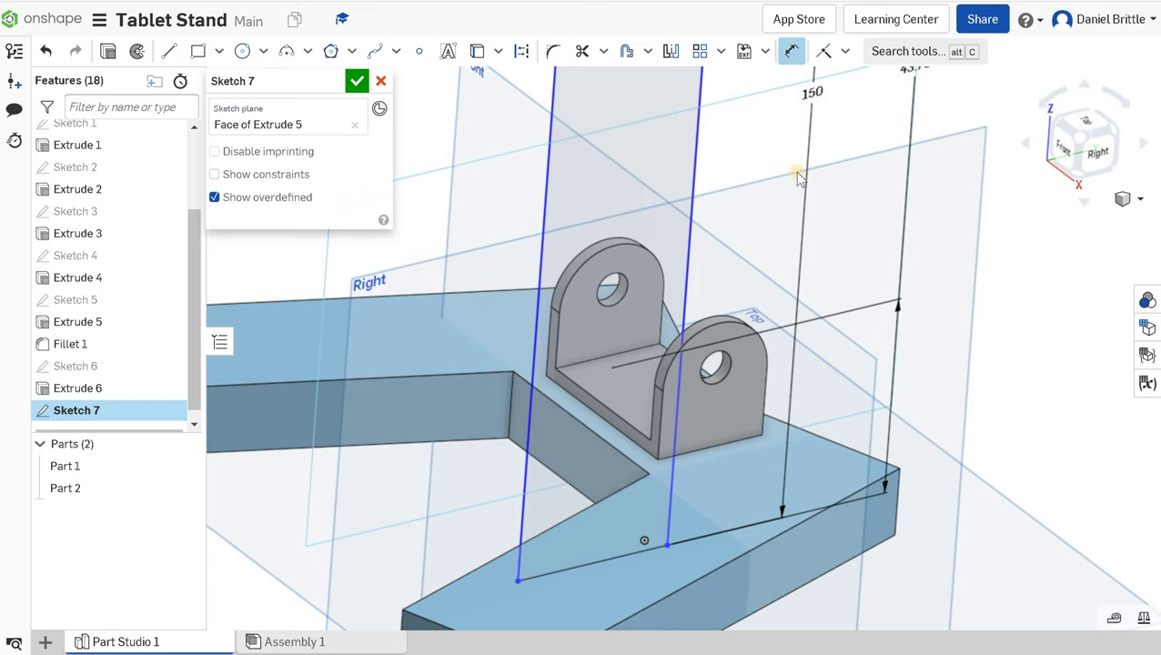
# Step: Dimension the tall rectangle's short bottom edge to 15 mm
pyautogui.scroll(2, 814, 204)
pyautogui.scroll(-6, 811, 202)
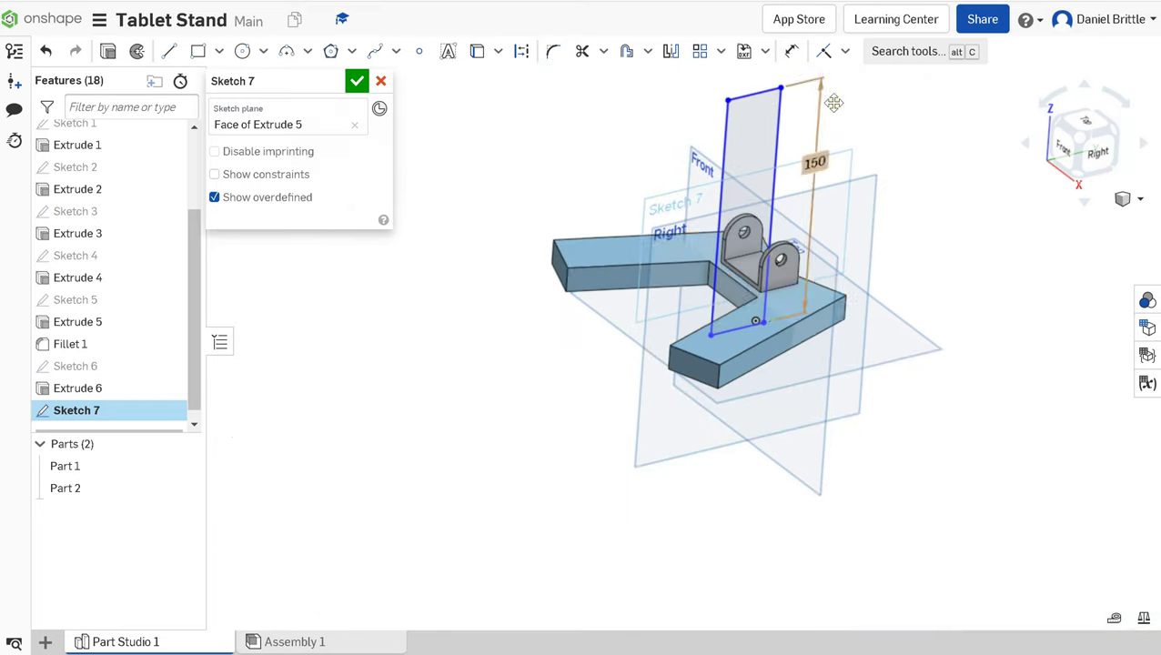
pyautogui.press('d')
pyautogui.click(739, 330)
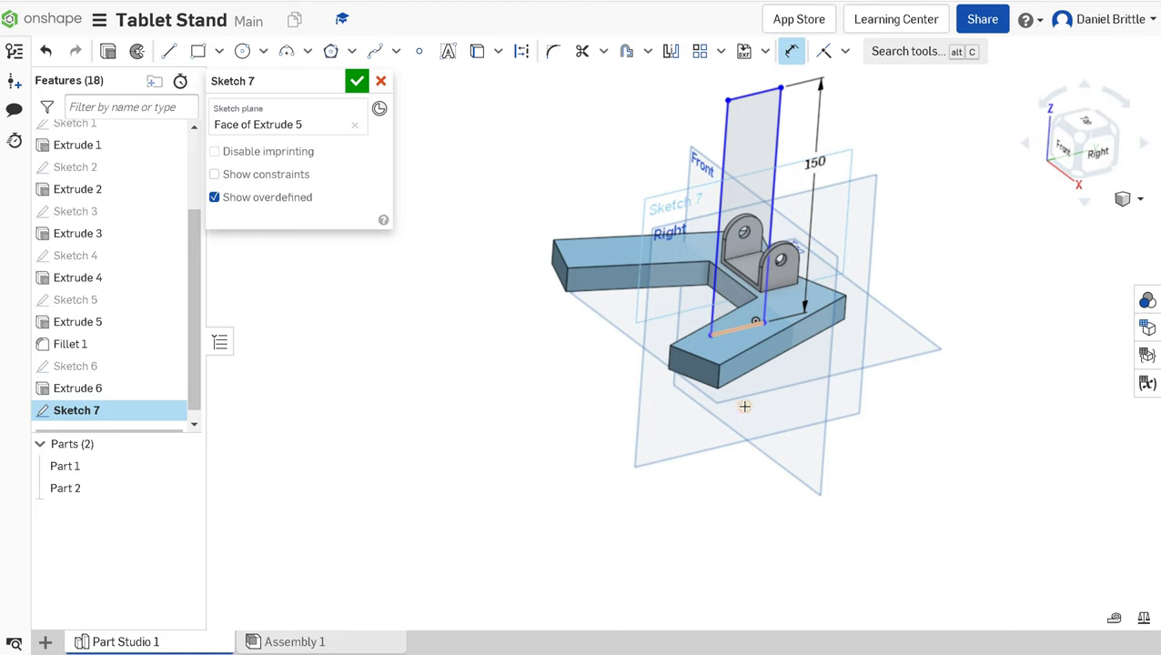
pyautogui.click(736, 499)
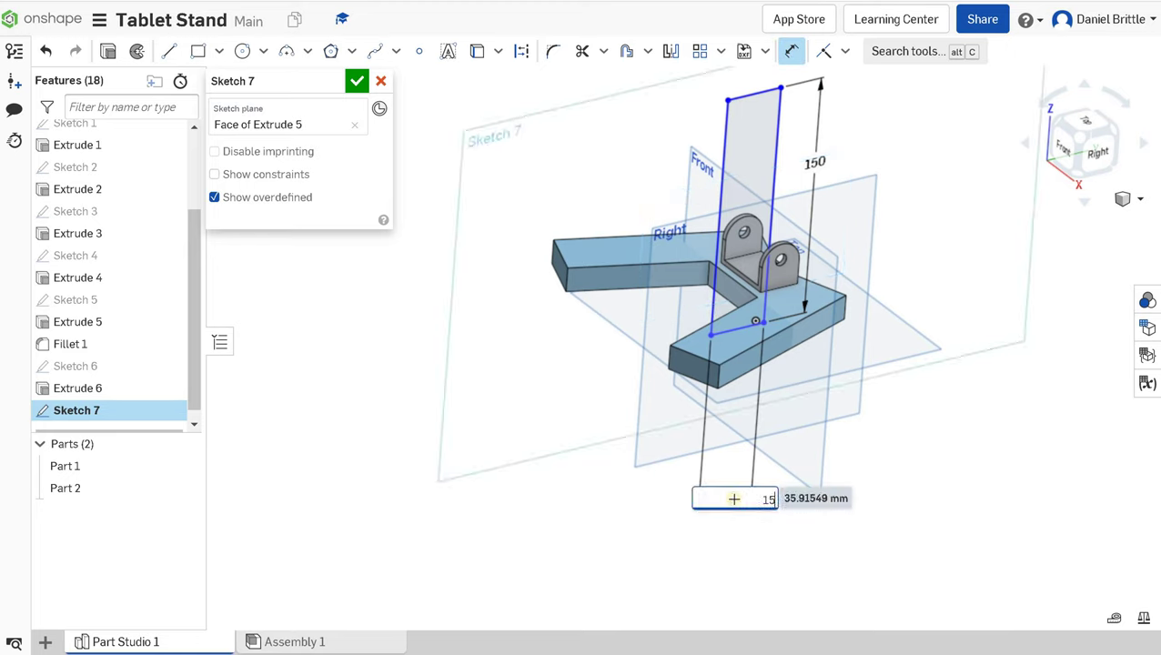
pyautogui.press('Return')
pyautogui.scroll(3, 769, 303)
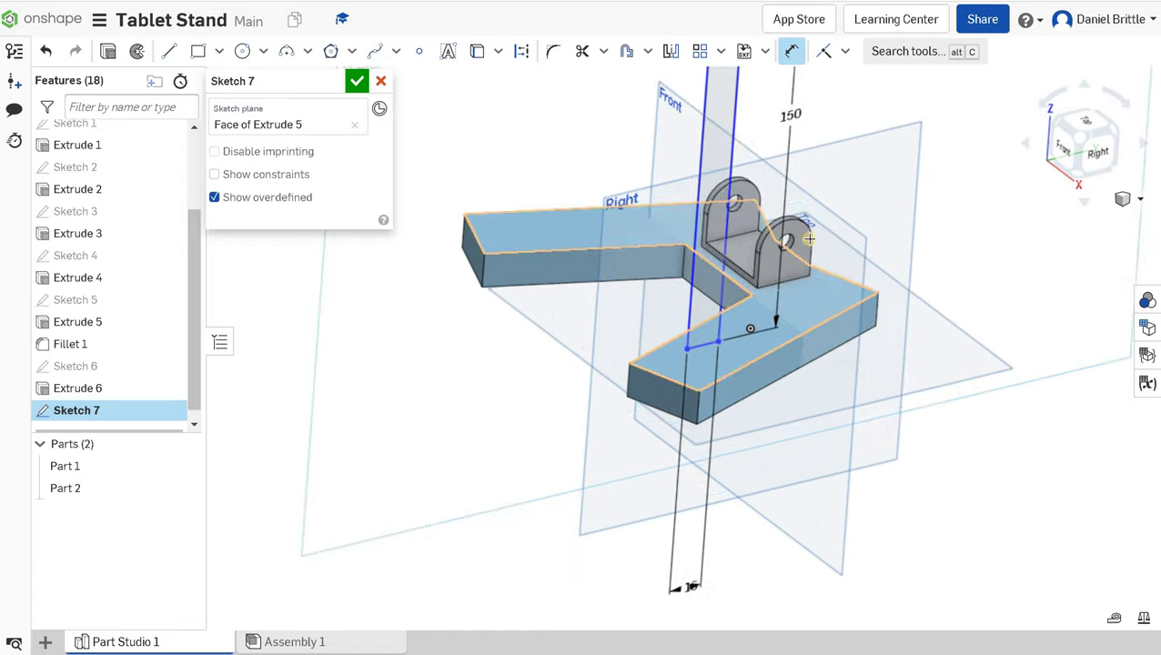
pyautogui.press('n')
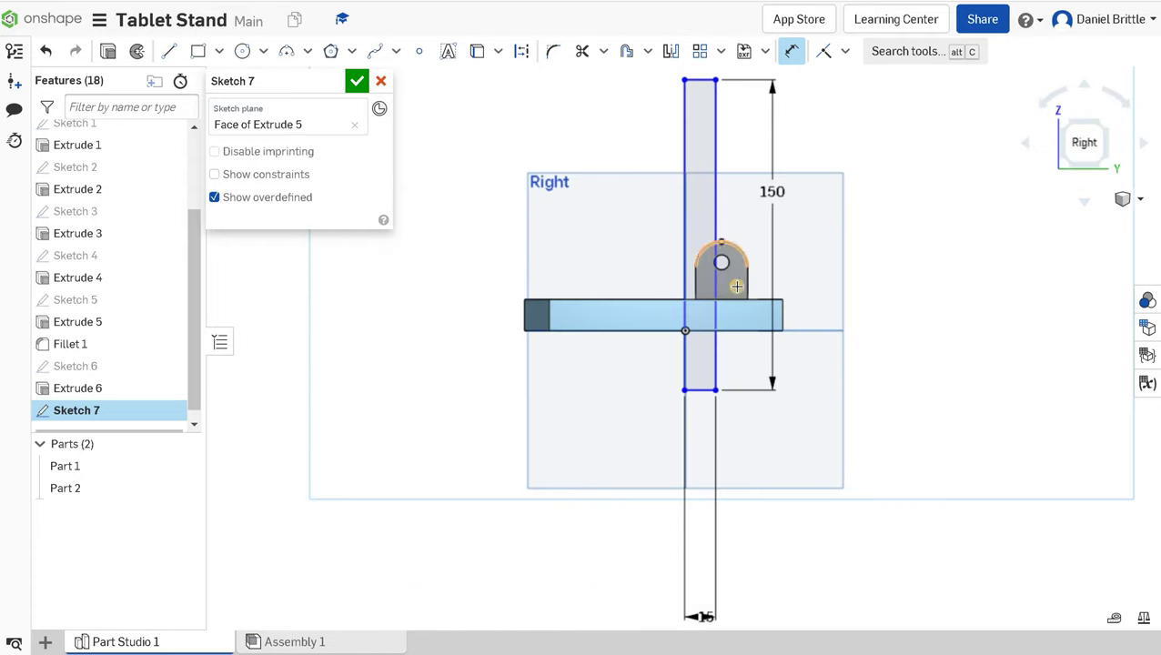
pyautogui.scroll(3, 735, 270)
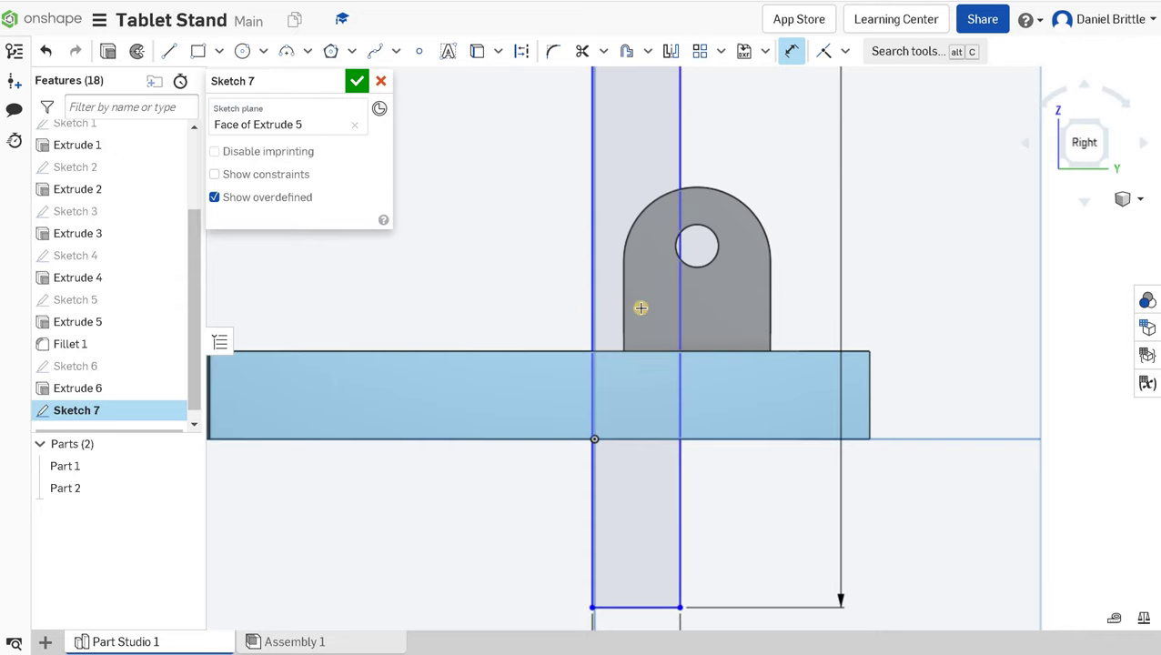
# Step: Dimension the tall rectangle's long side nearest the upright's edge to 5 mm from that edge
pyautogui.click(682, 315)
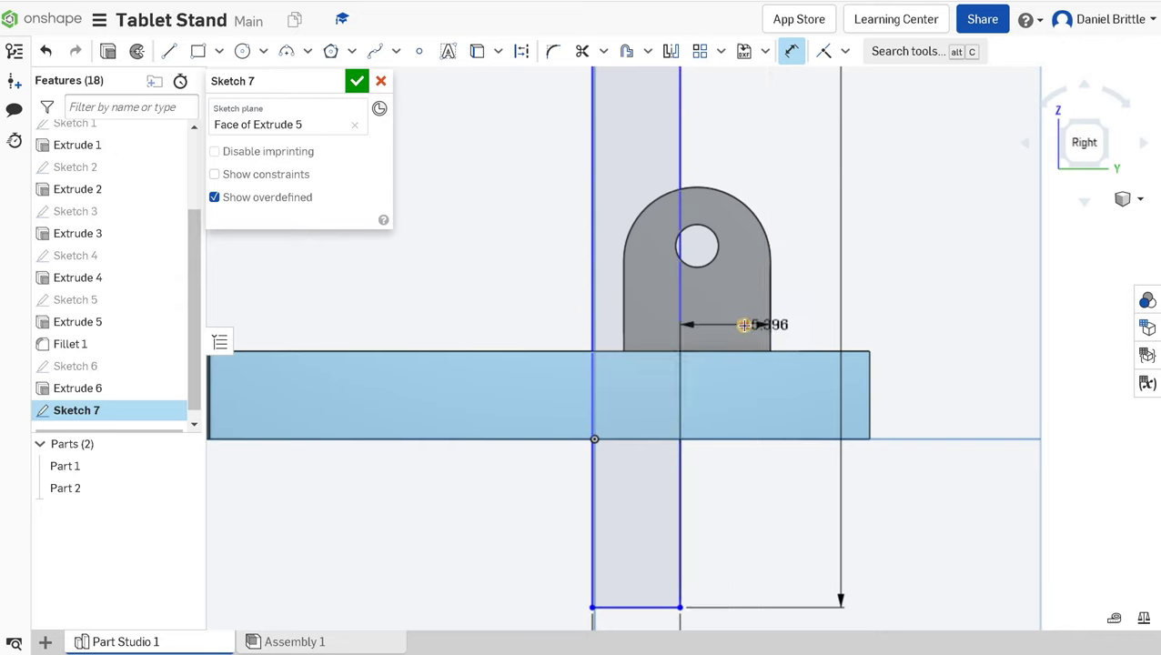
pyautogui.click(745, 325)
pyautogui.write('6')
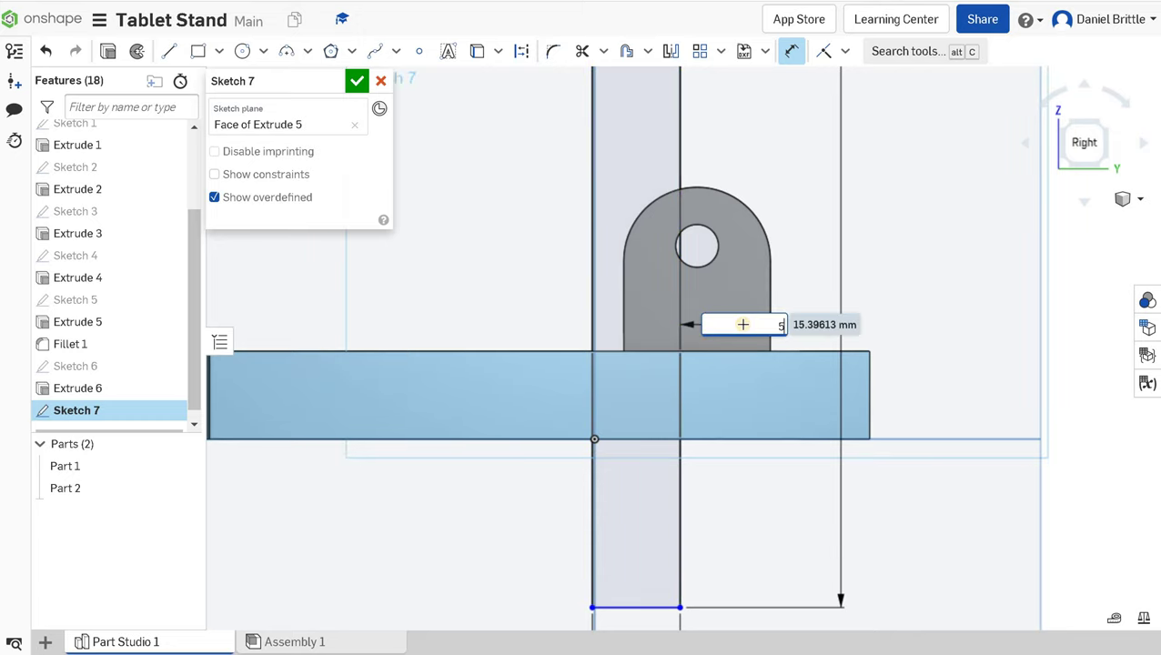
pyautogui.press('Return')
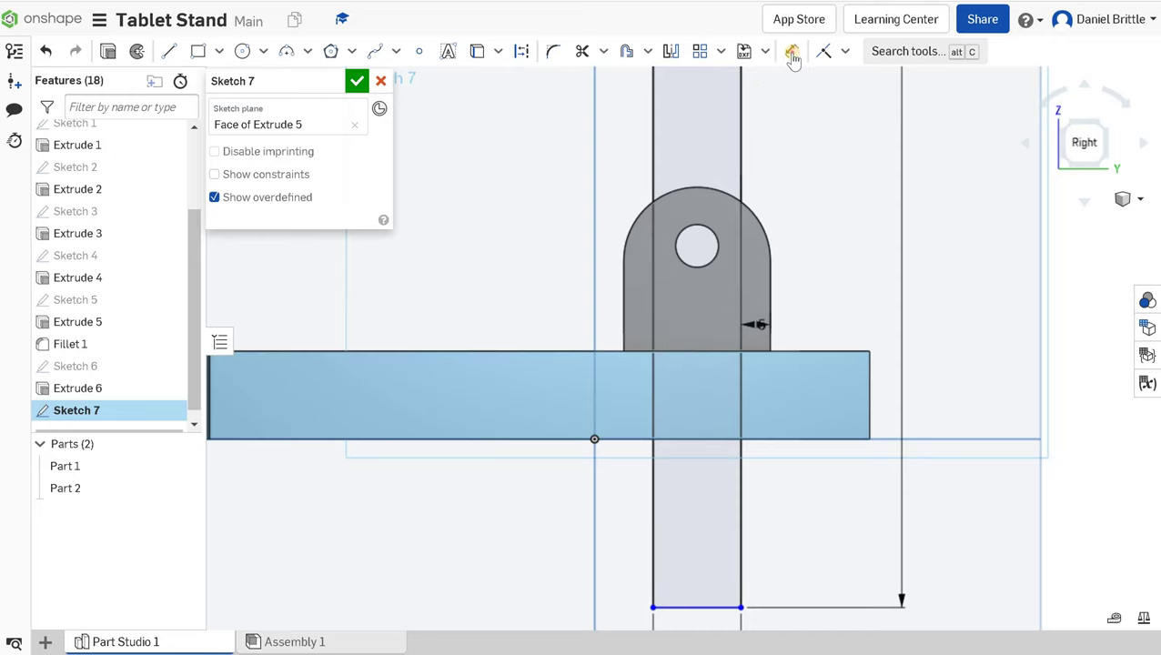
# Step: Dimension the rectangle's top edge to 155 mm above the base's top surface and finish the sketch
pyautogui.click(791, 53)
pyautogui.scroll(-5, 743, 306)
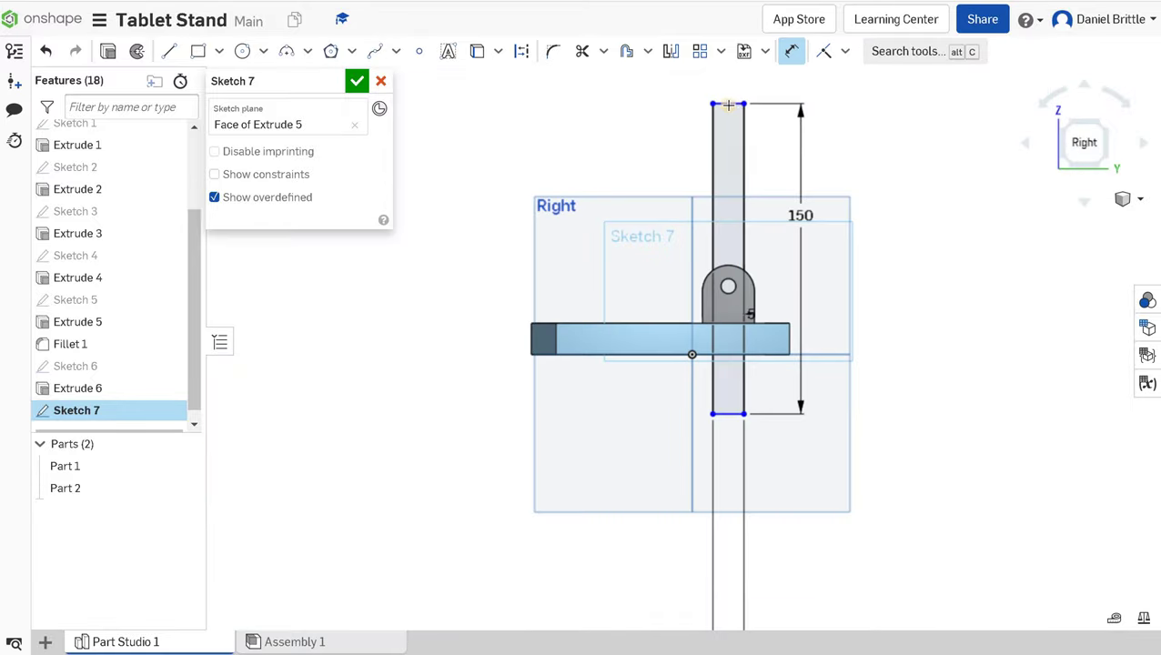
pyautogui.click(731, 319)
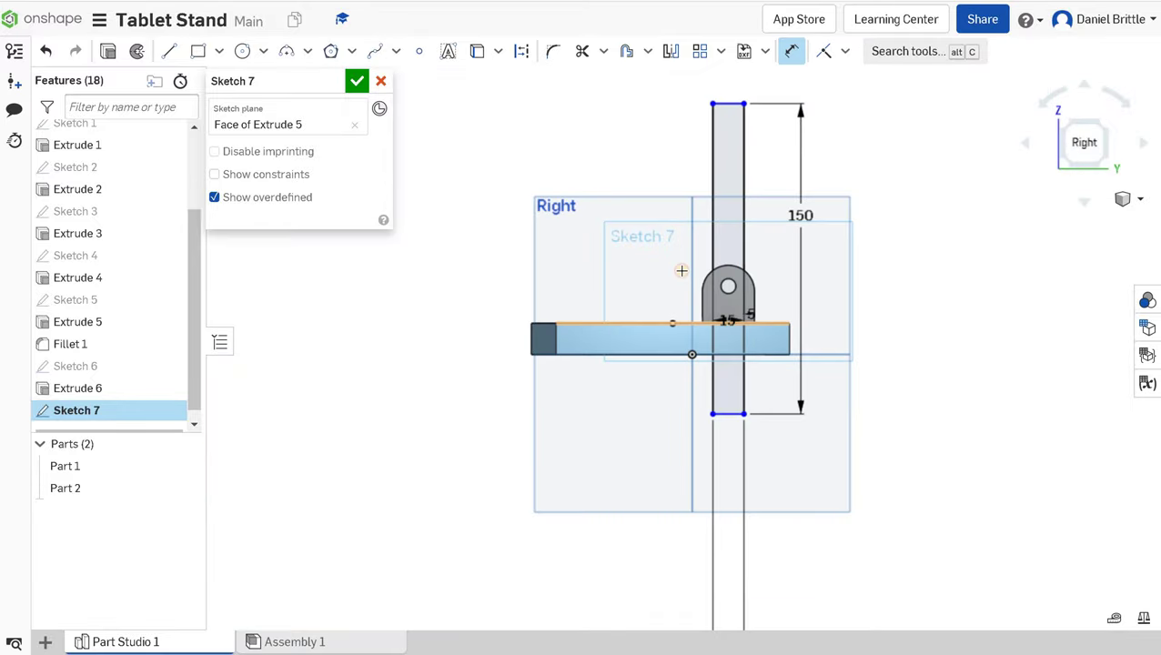
pyautogui.click(645, 269)
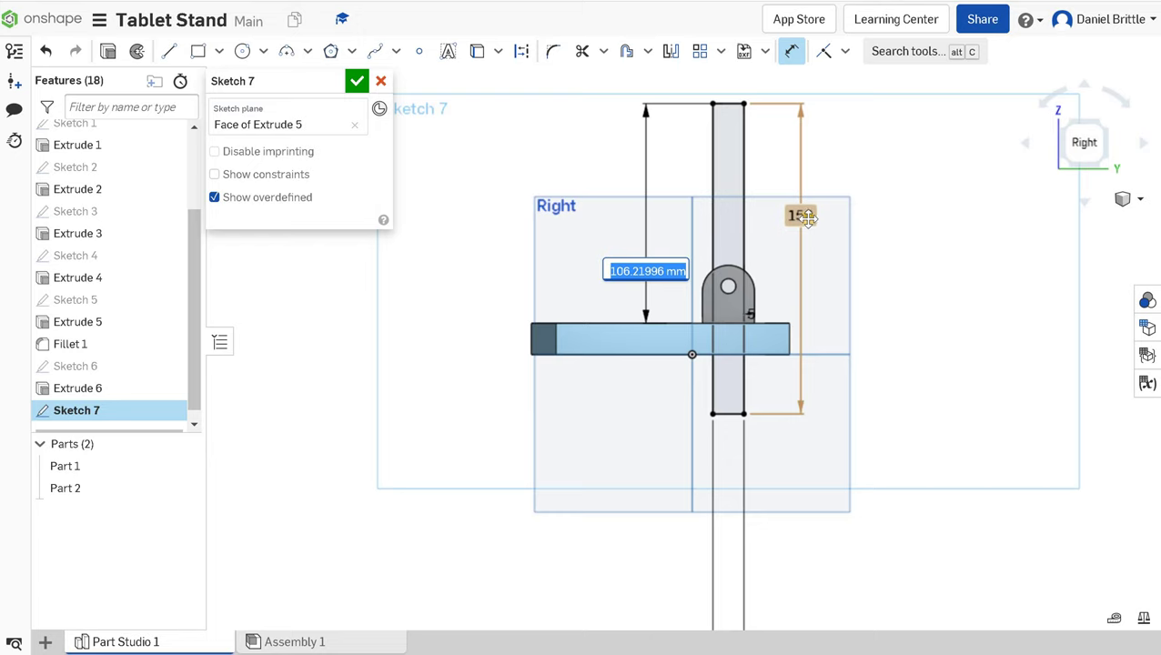
pyautogui.write('155')
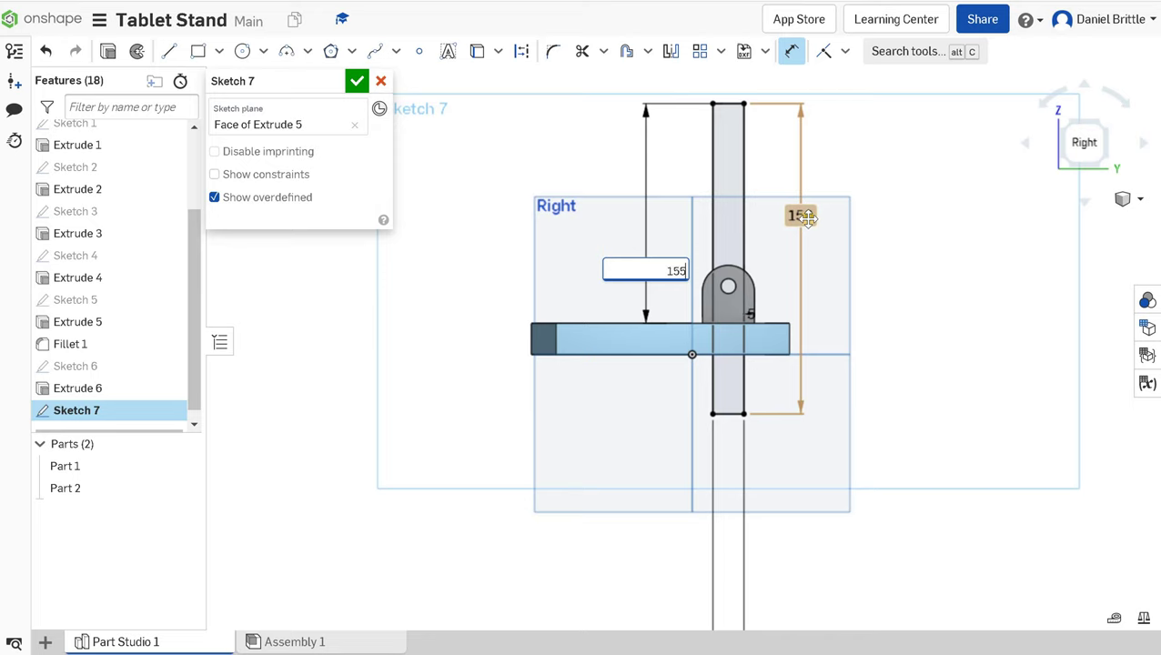
pyautogui.press('Return')
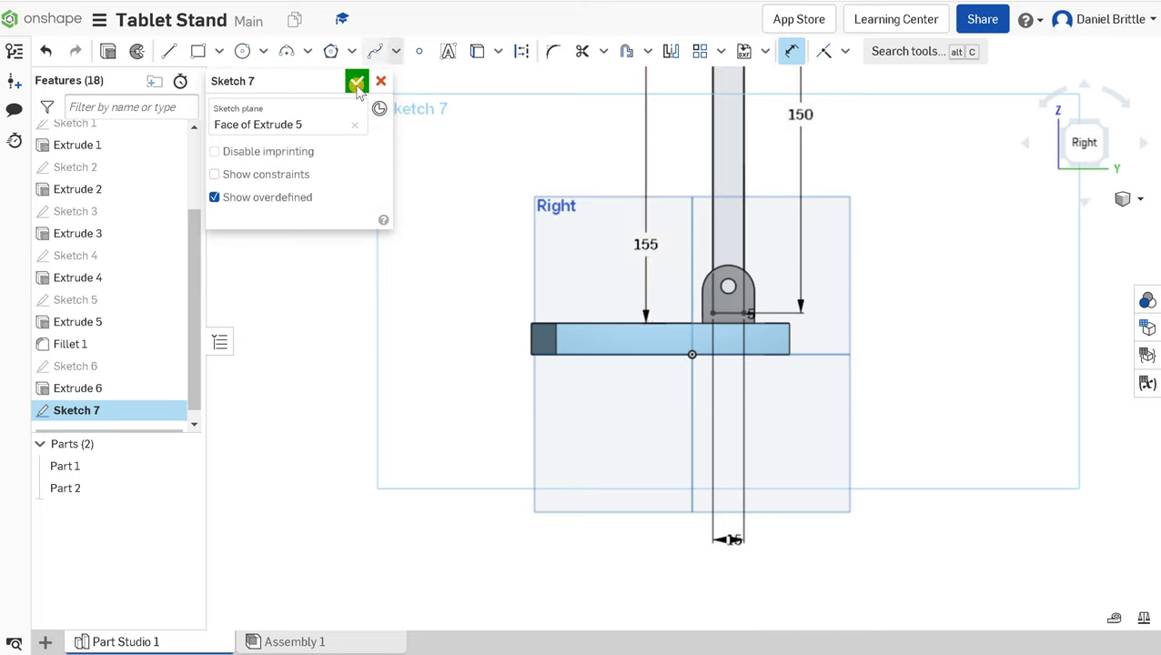
pyautogui.hotkey('shift', '7')
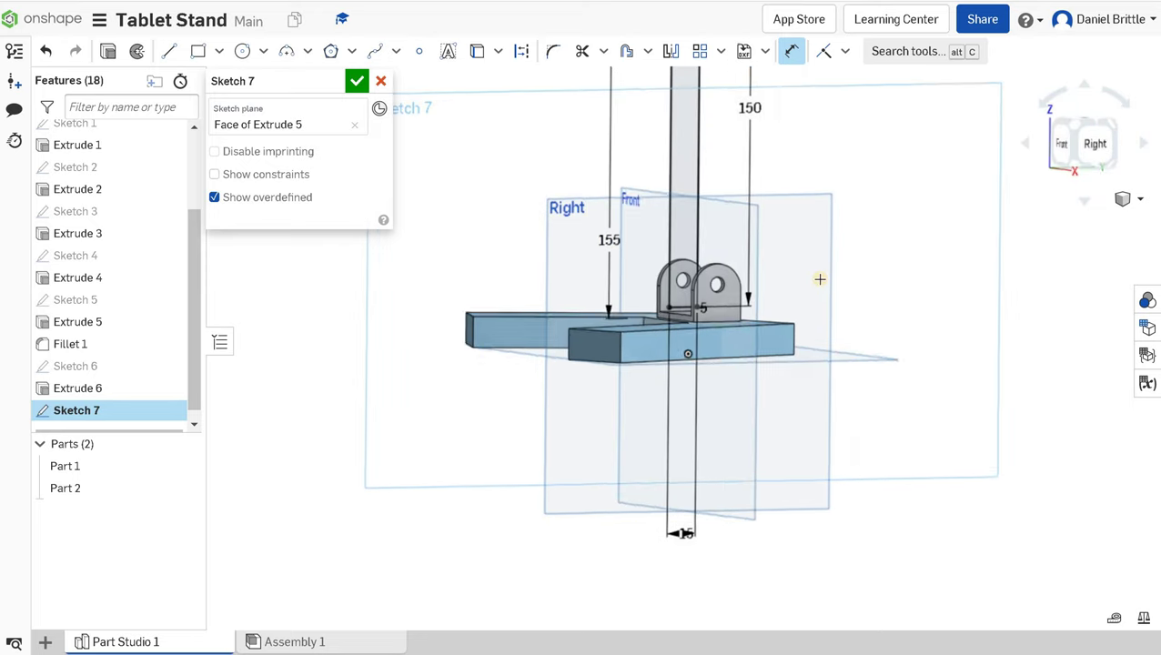
pyautogui.scroll(-3, 819, 281)
pyautogui.scroll(2, 807, 173)
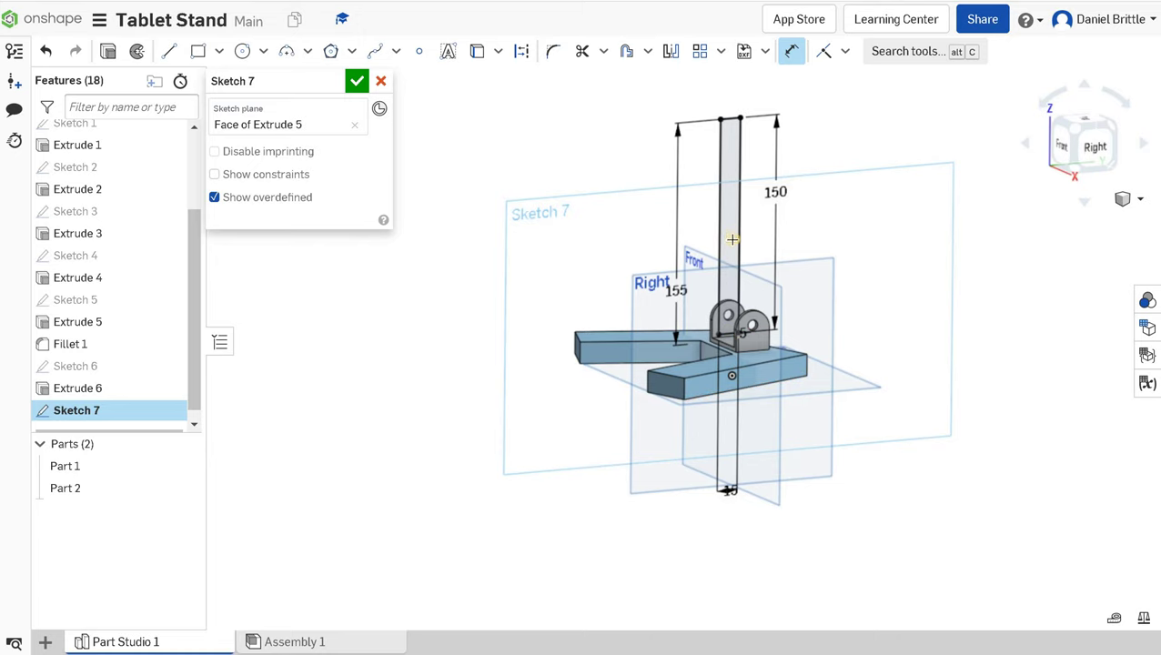
pyautogui.scroll(5, 742, 324)
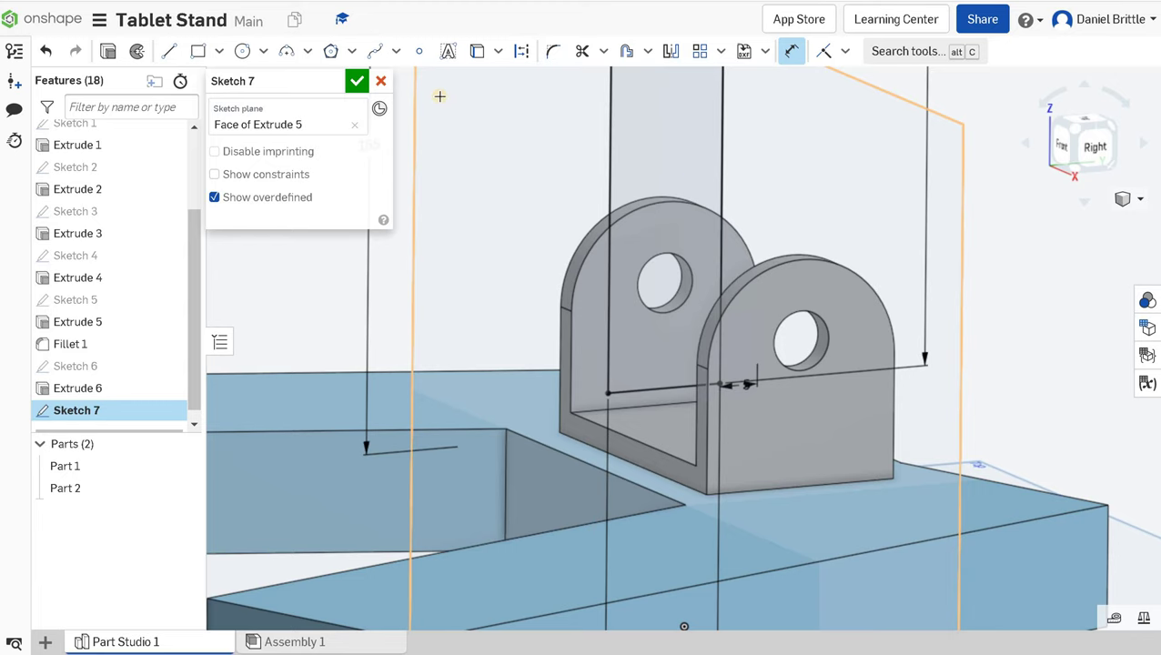
pyautogui.click(355, 81)
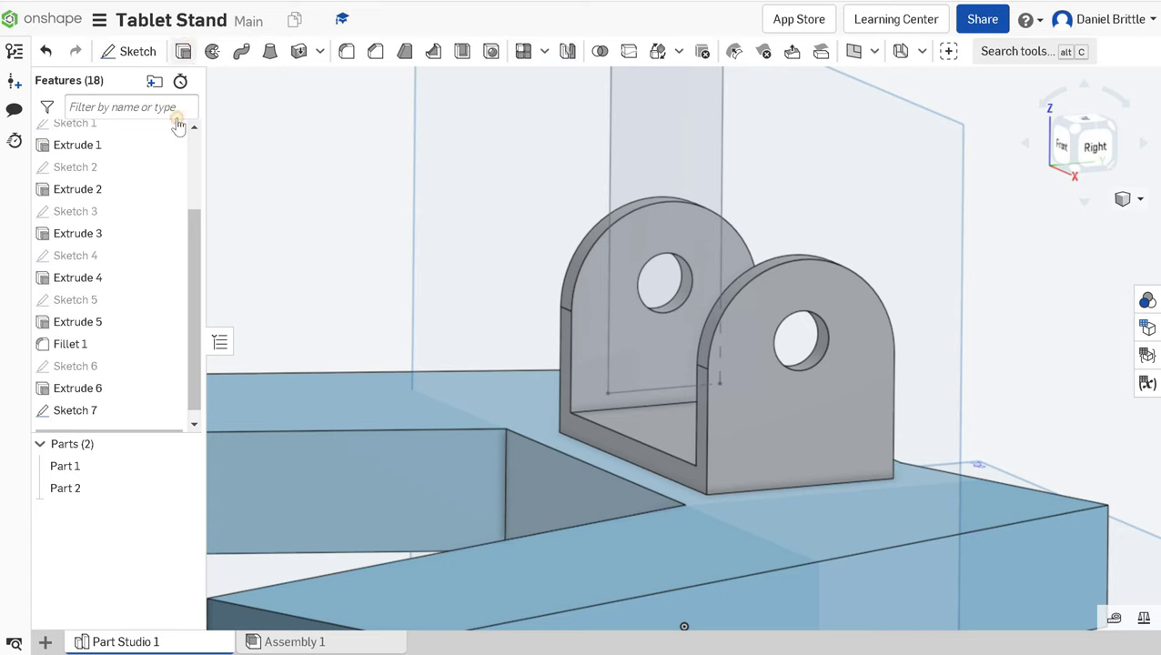
# Step: Extrude the tall rectangle, including the area over the hole, as a new part spanning the gap between the two uprights
pyautogui.hotkey('shift', 'e')
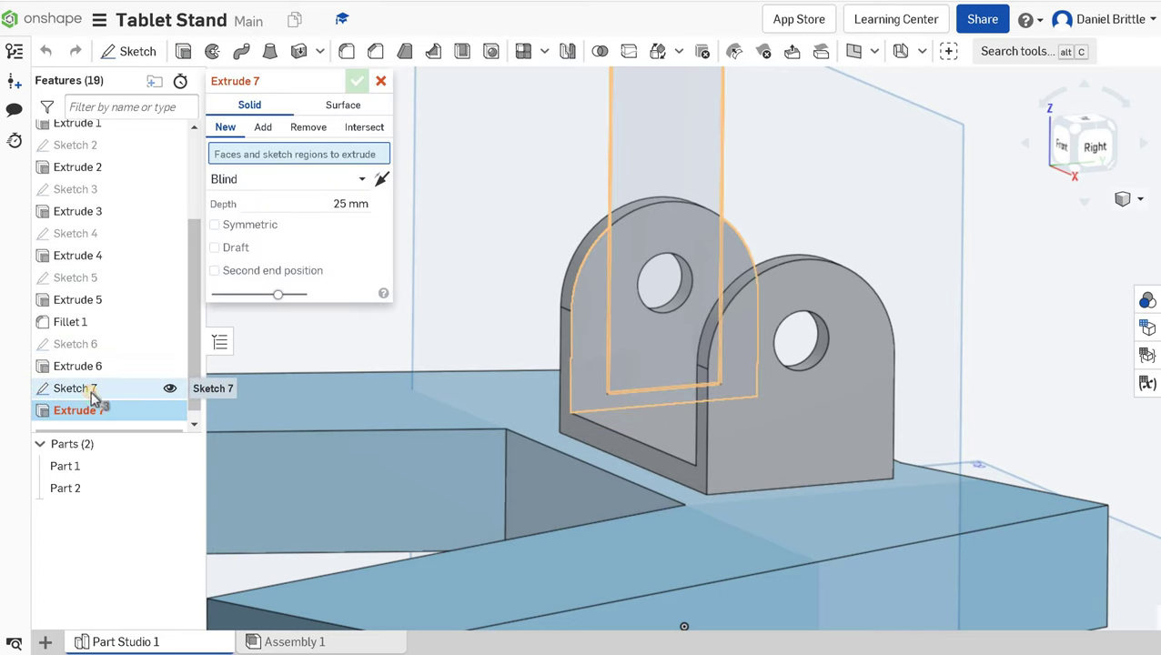
pyautogui.click(225, 127)
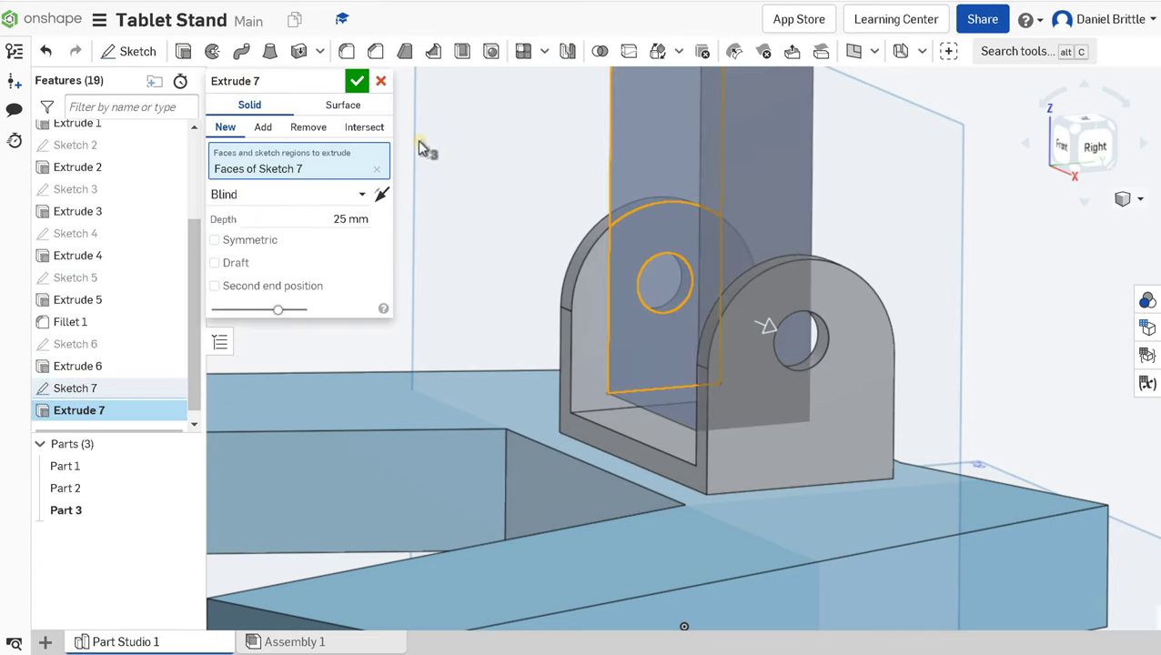
pyautogui.click(344, 219)
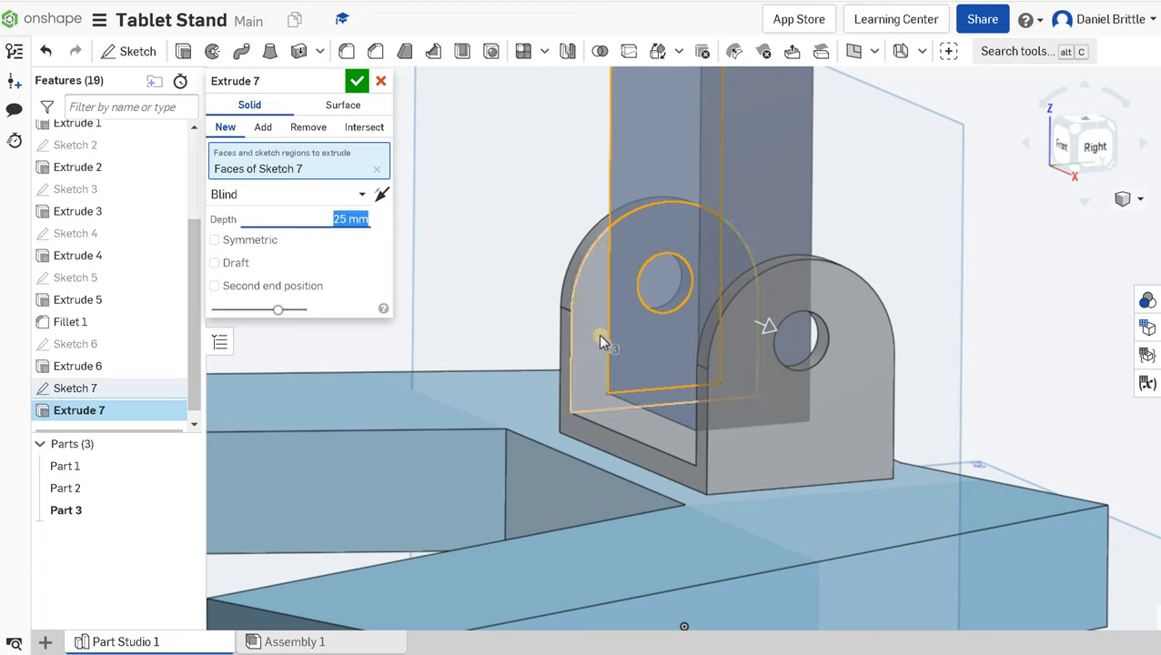
pyautogui.click(356, 83)
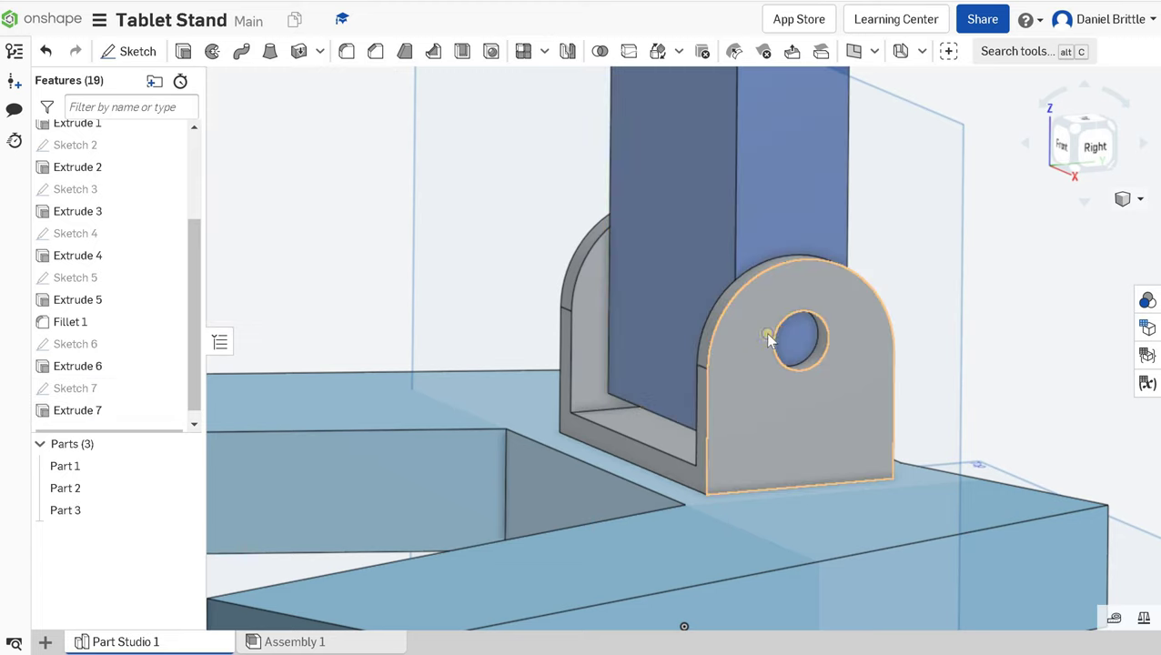
# Step: Fillet the arm's two long bottom edges between the uprights with a 7.5 mm radius
pyautogui.moveTo(765, 332); pyautogui.dragTo(321, 57, button='right')
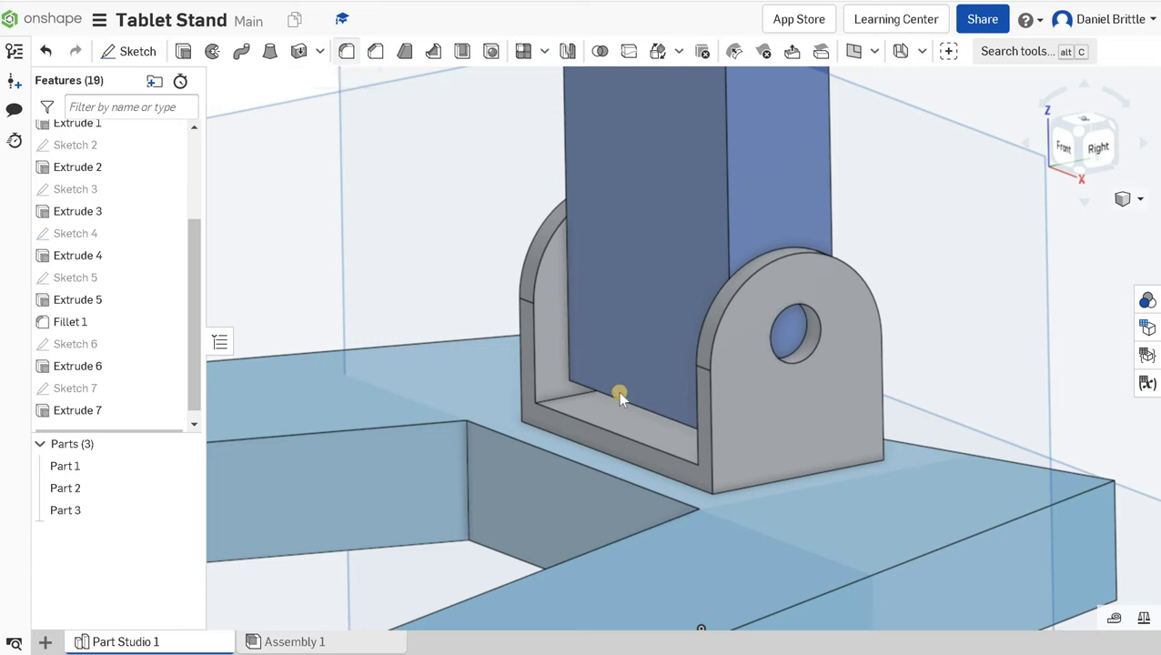
pyautogui.click(749, 429)
pyautogui.moveTo(749, 432); pyautogui.dragTo(949, 407, button='right')
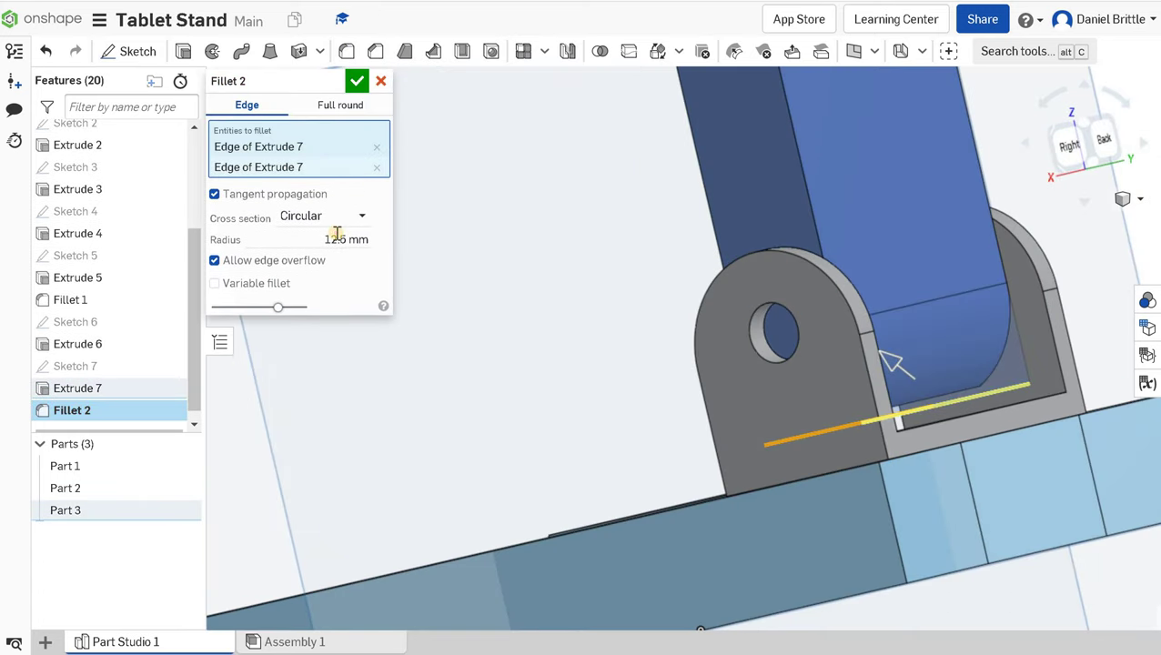
pyautogui.click(334, 233)
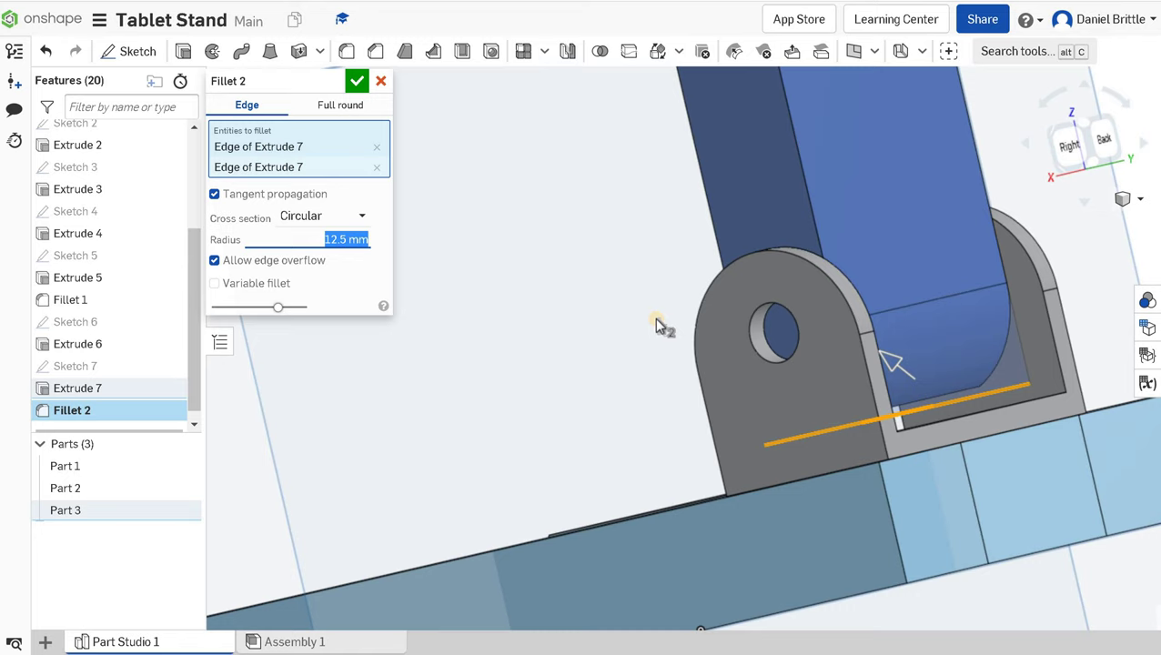
pyautogui.write('7.5')
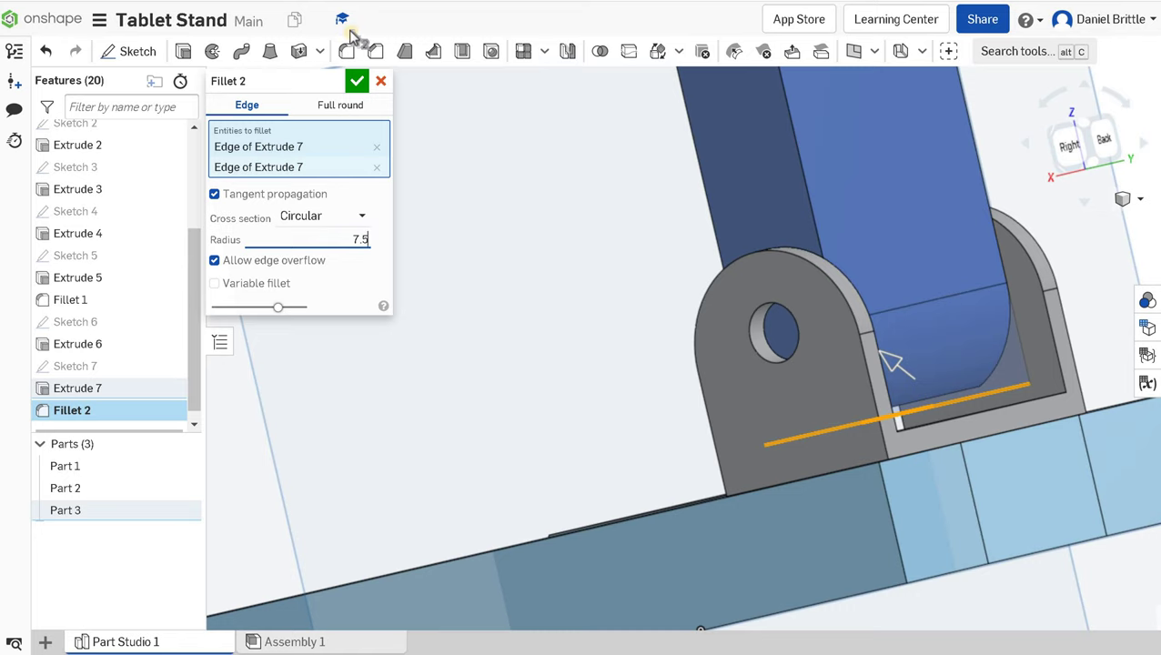
pyautogui.click(356, 83)
# Step: Edit the arm's 7.5 mm fillet to also include the two long edges at the arm's top end
pyautogui.moveTo(951, 419); pyautogui.dragTo(881, 319, button='right')
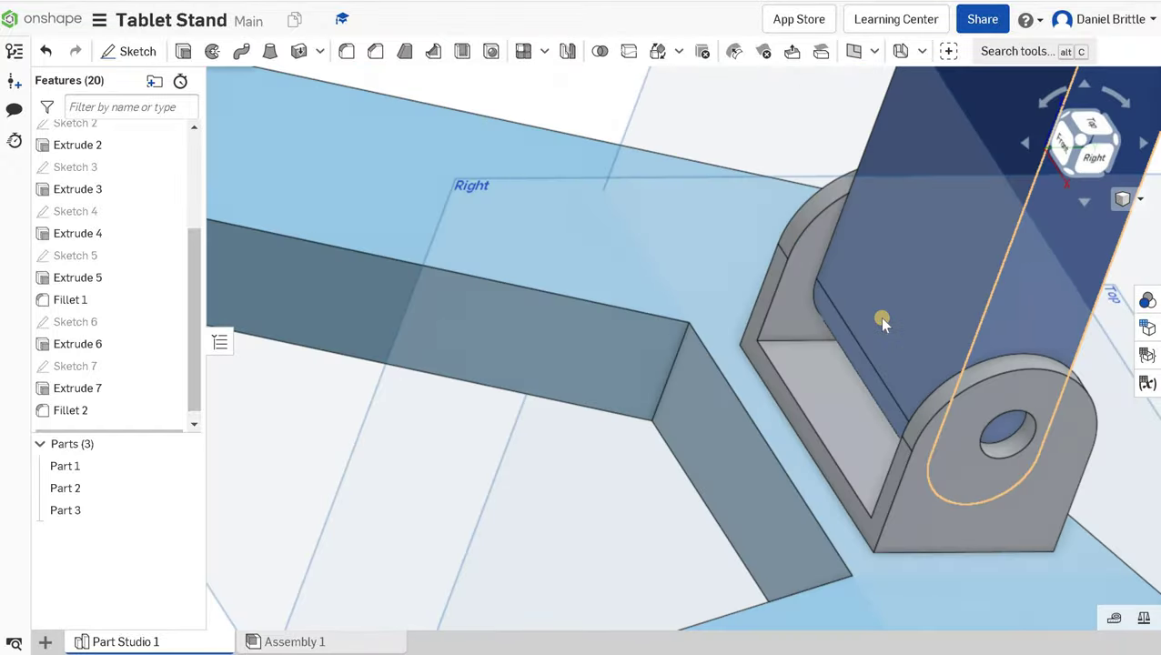
pyautogui.scroll(3, 910, 401)
pyautogui.scroll(-5, 967, 266)
pyautogui.scroll(8, 1006, 233)
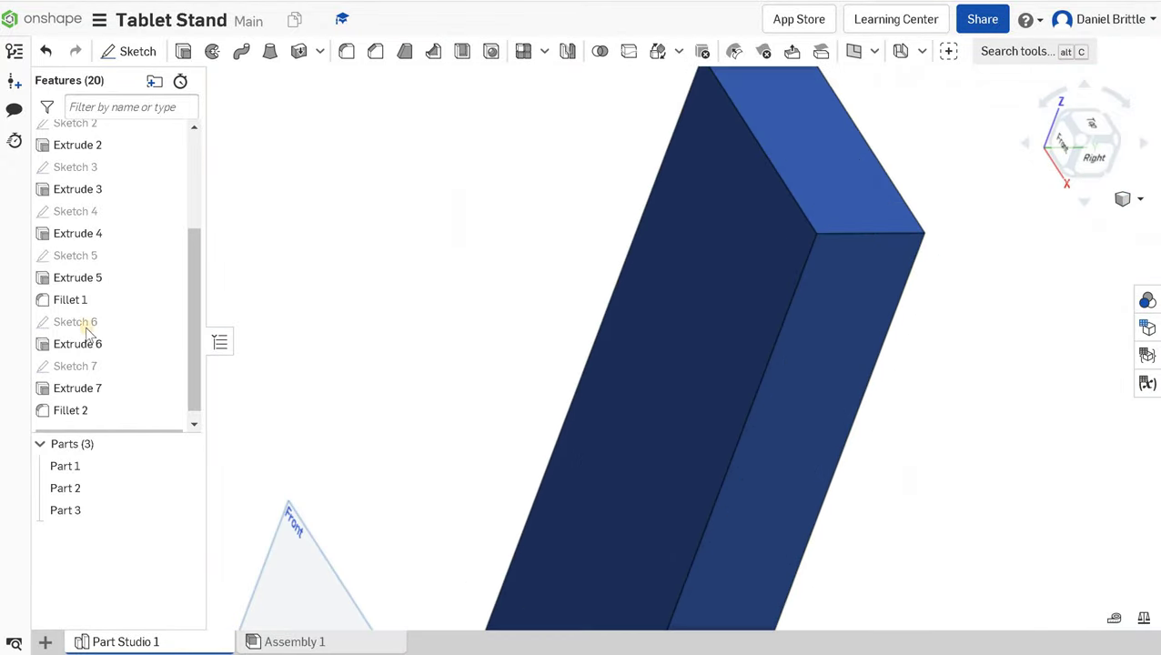
pyautogui.rightClick(105, 420)
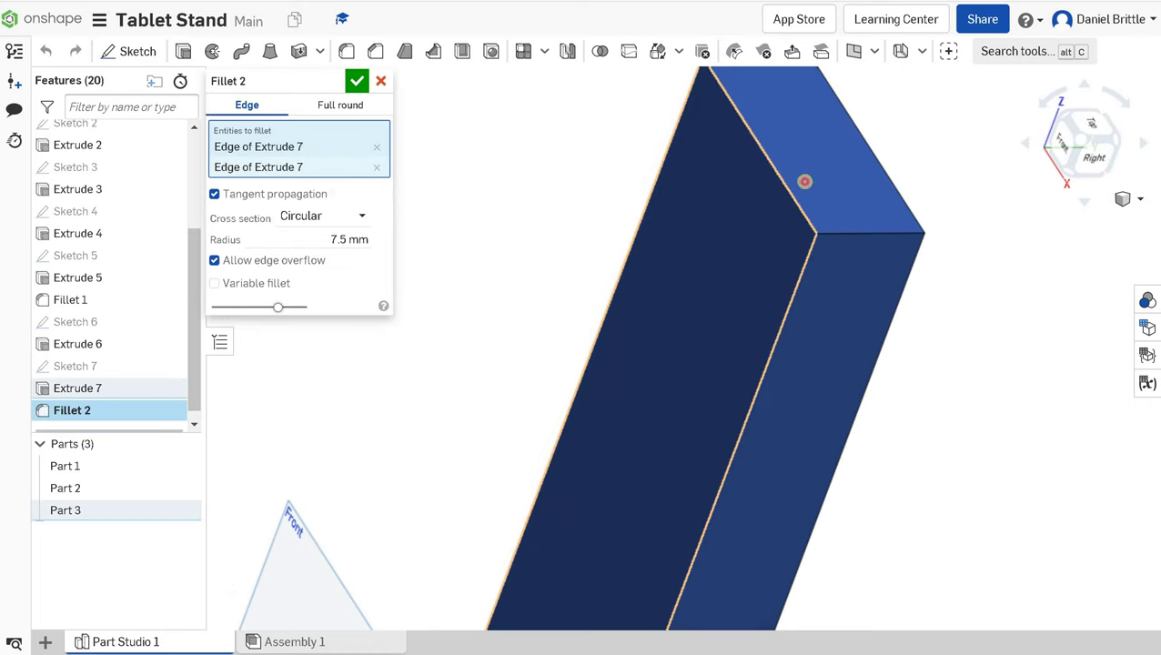
pyautogui.click(890, 186)
pyautogui.click(892, 188)
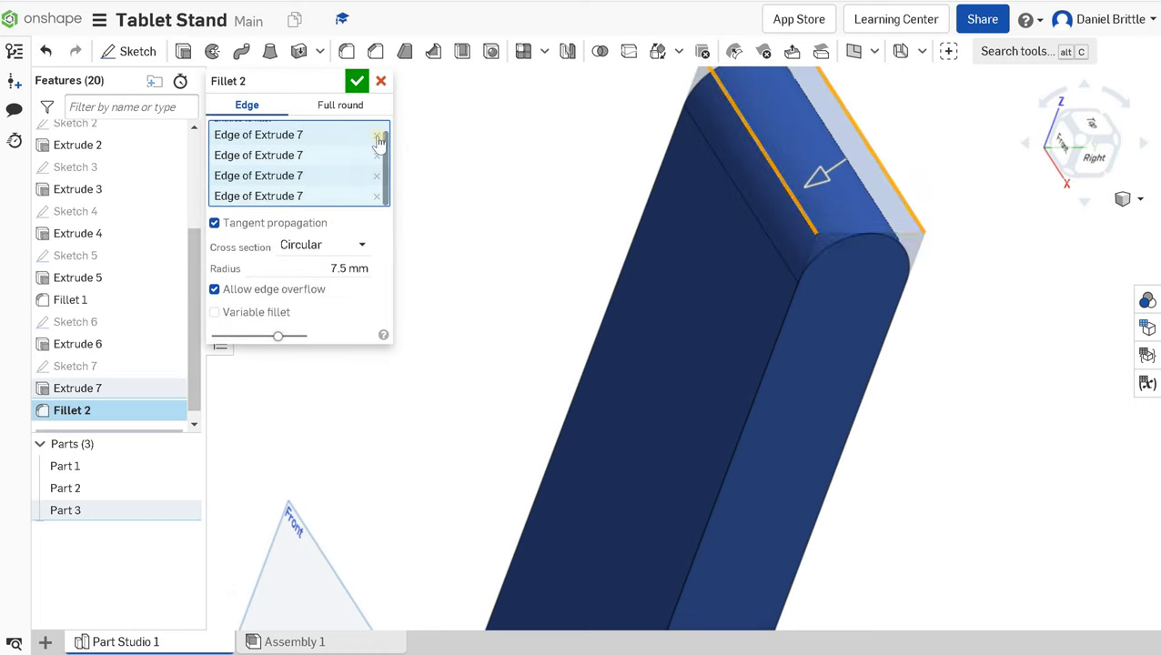
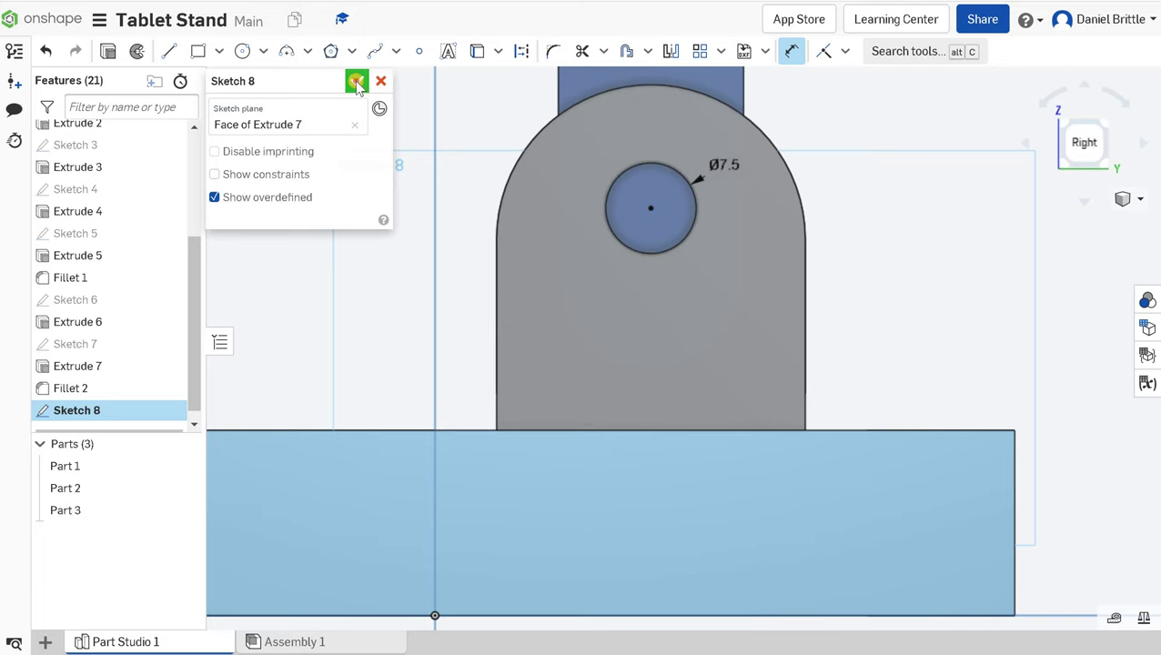
# Step: Finish the 7.5 mm circle sketch and extrude it as a Remove with the Through all end type, with Part 3 as the merge scope
pyautogui.click(356, 81)
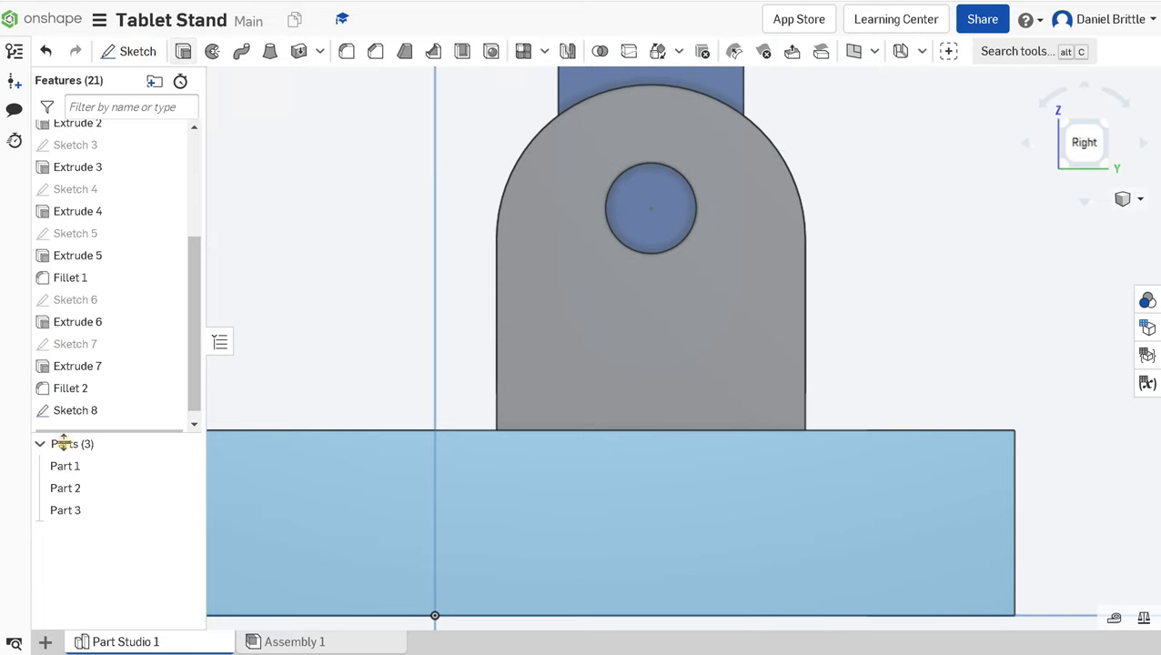
pyautogui.hotkey('shift', 'e')
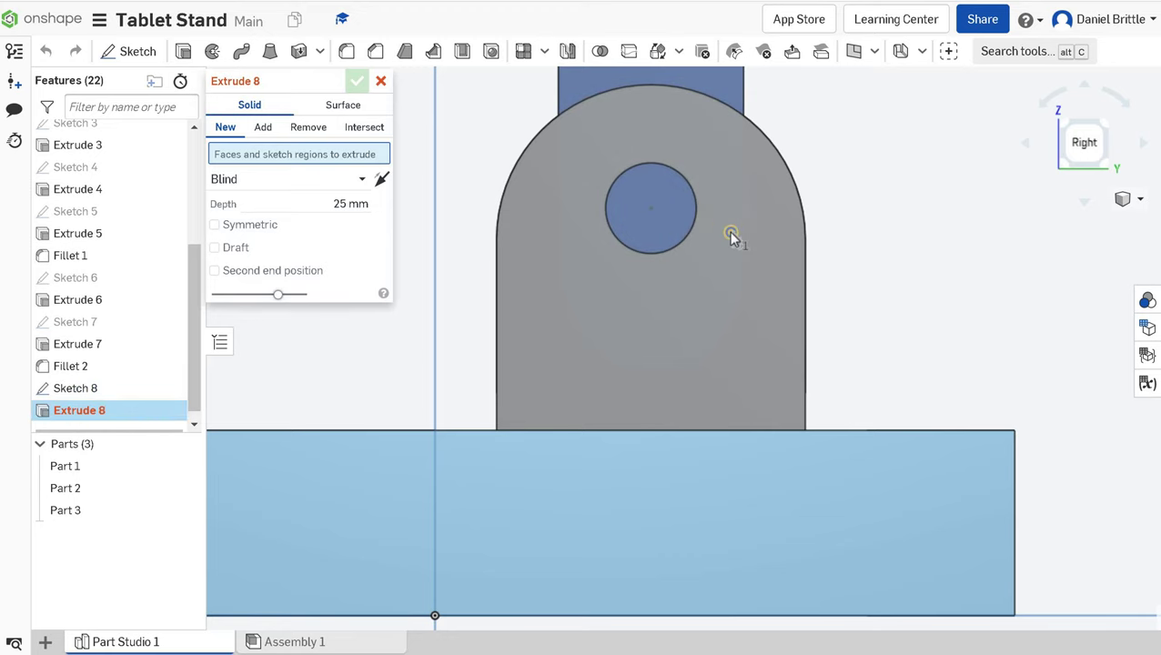
pyautogui.click(678, 219)
pyautogui.hotkey('shift', '7')
pyautogui.click(307, 127)
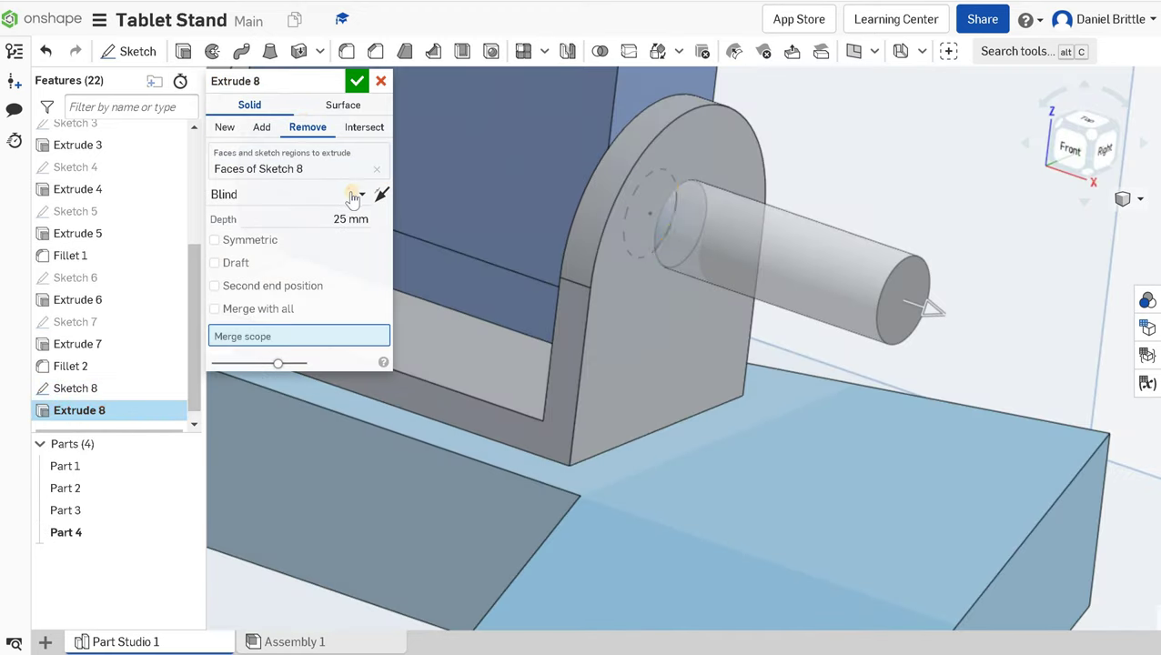
pyautogui.click(355, 195)
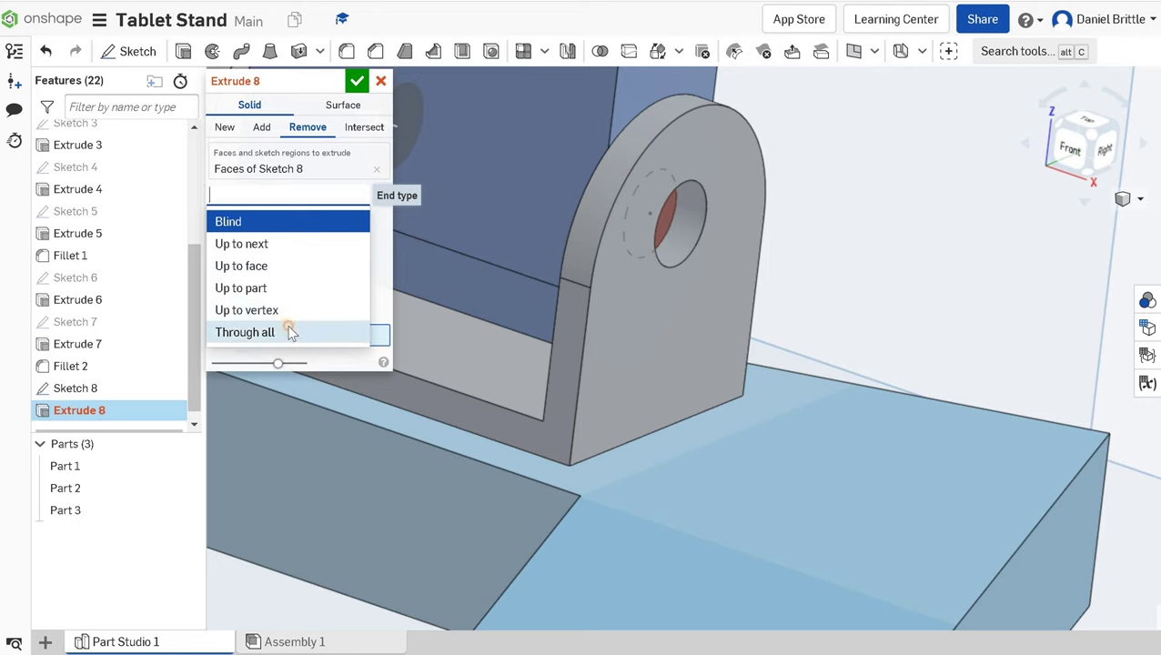
pyautogui.click(289, 333)
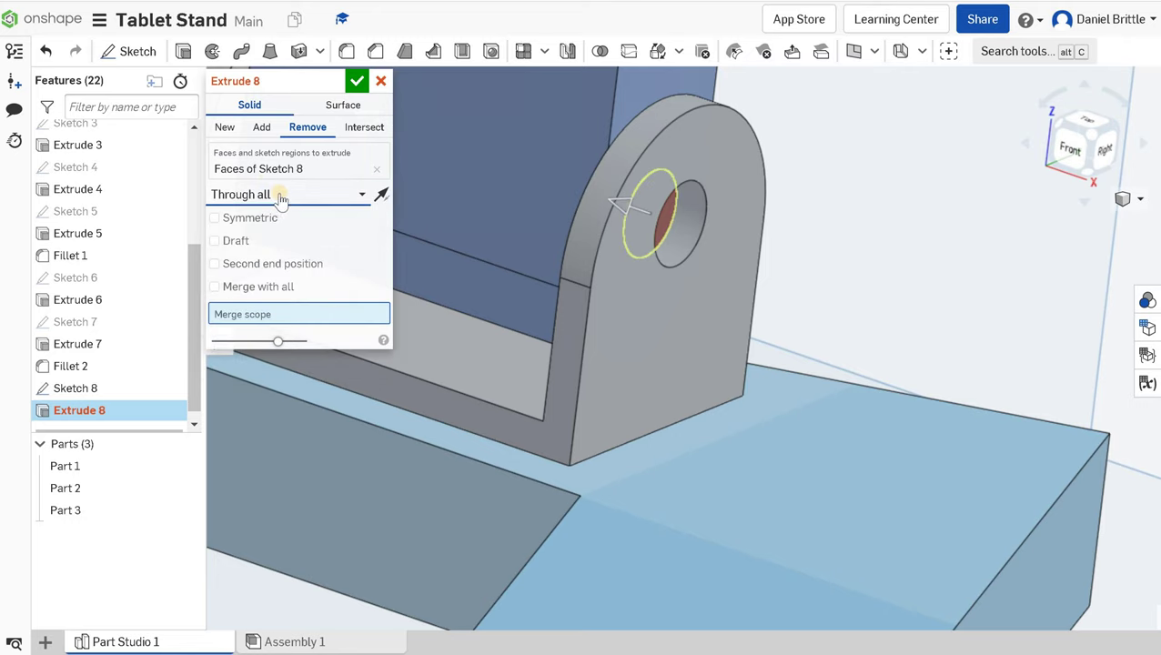
pyautogui.scroll(-3, 806, 218)
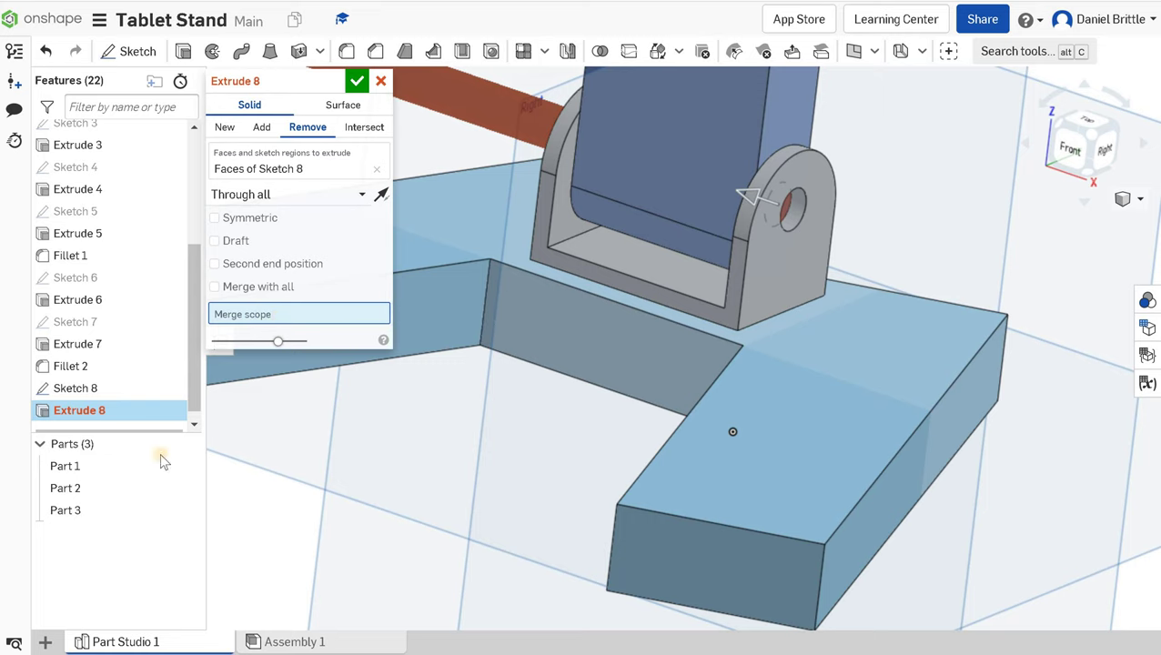
pyautogui.click(58, 512)
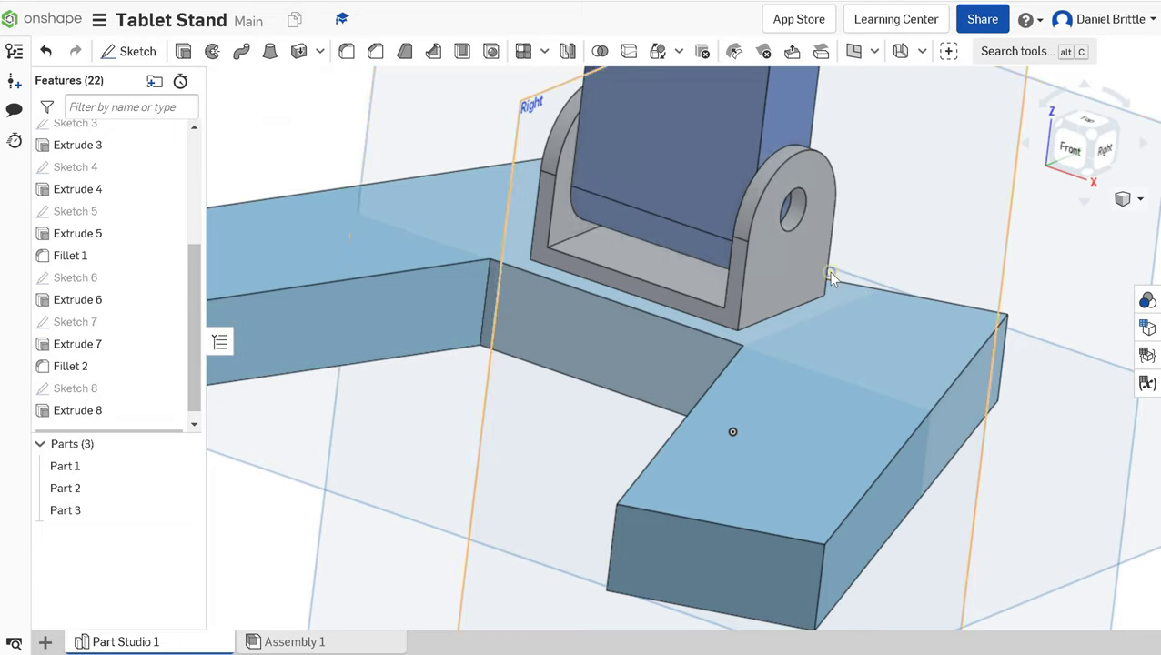
# Step: Start a sketch on the arm's right-hand narrow face and draw a circle about 4.9 mm in diameter near its rounded top end
pyautogui.hotkey('shift', '4')
pyautogui.moveTo(815, 261); pyautogui.dragTo(816, 348, button='right')
pyautogui.scroll(-5, 816, 349)
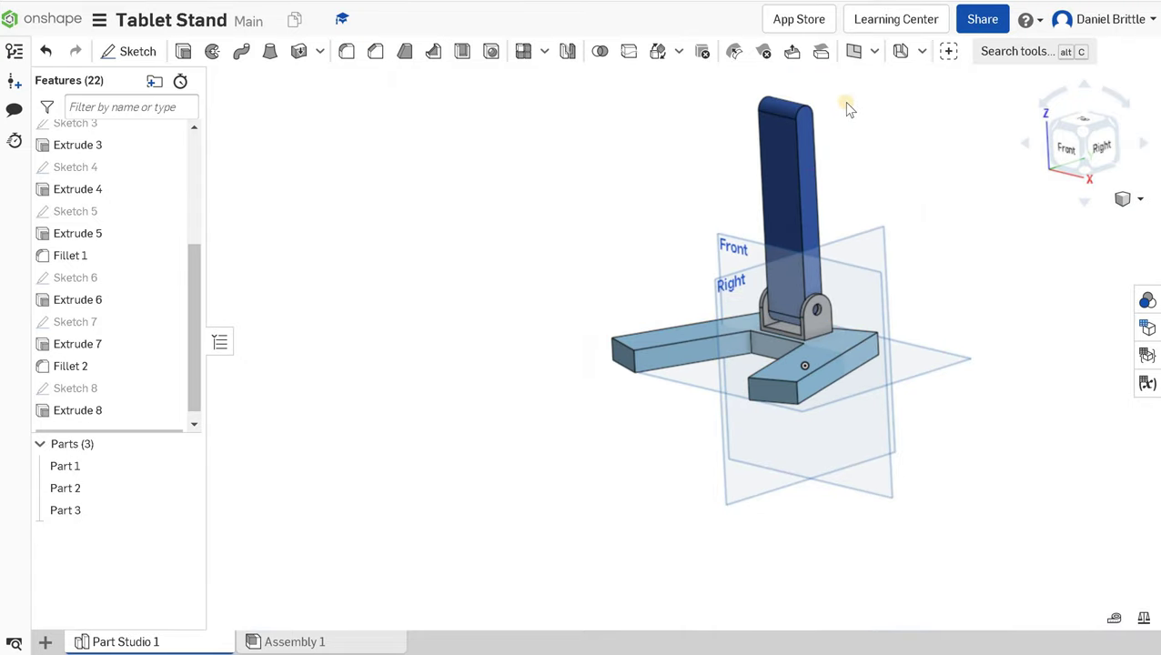
pyautogui.scroll(5, 846, 108)
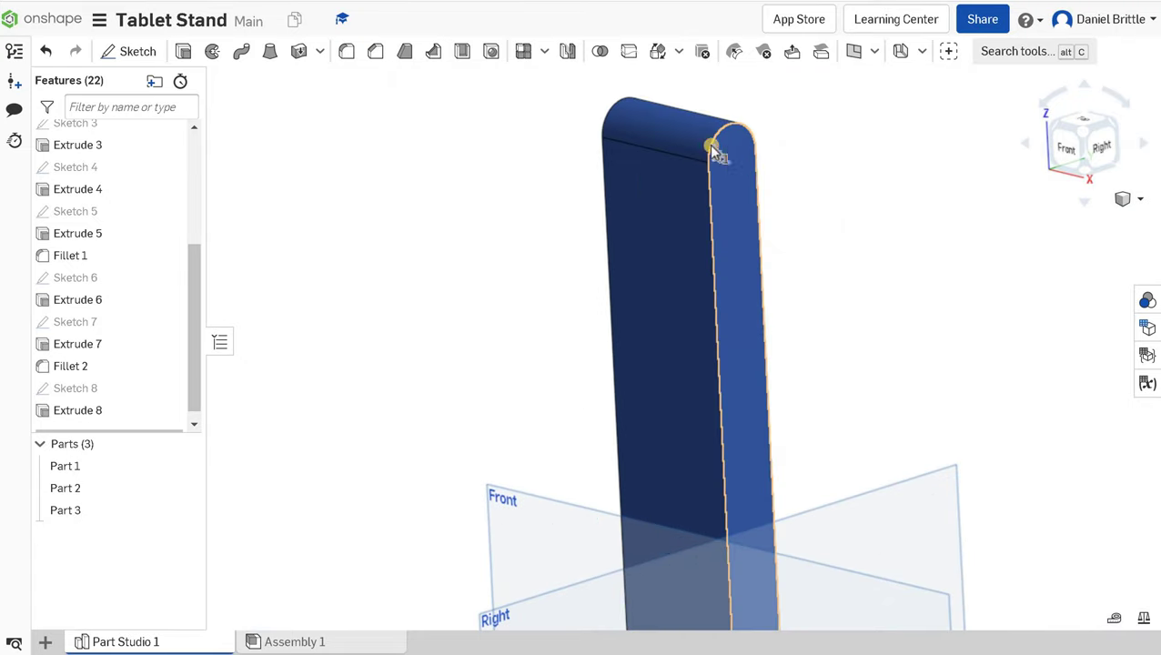
pyautogui.click(716, 151)
pyautogui.click(138, 52)
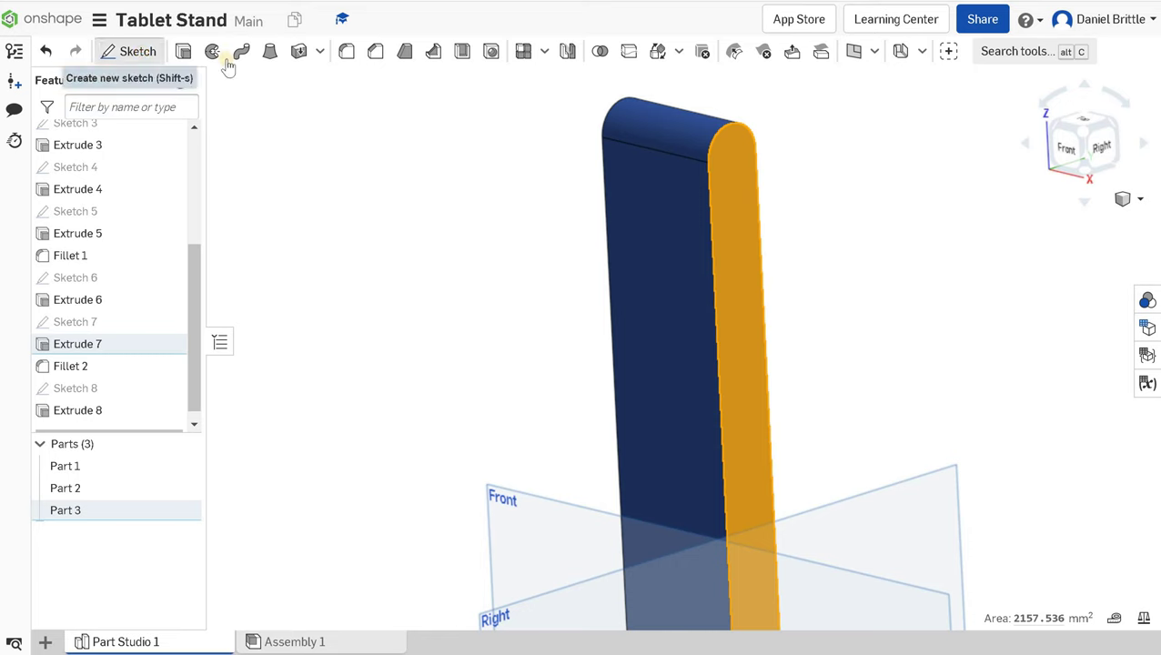
pyautogui.press('c')
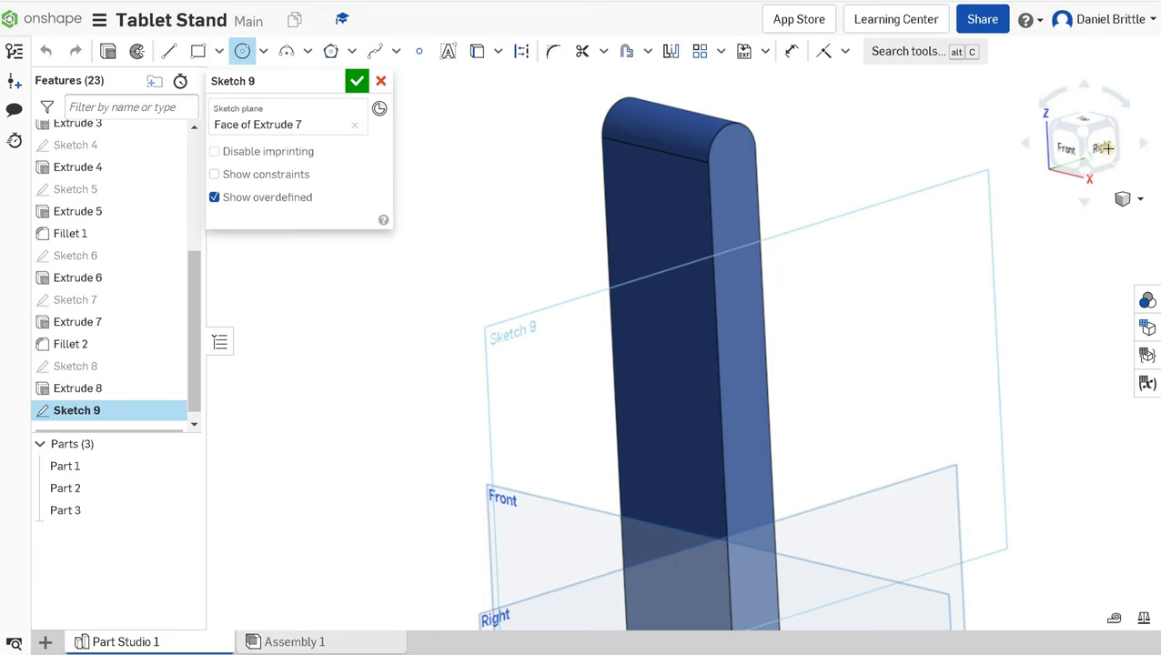
pyautogui.click(1103, 147)
pyautogui.scroll(5, 593, 78)
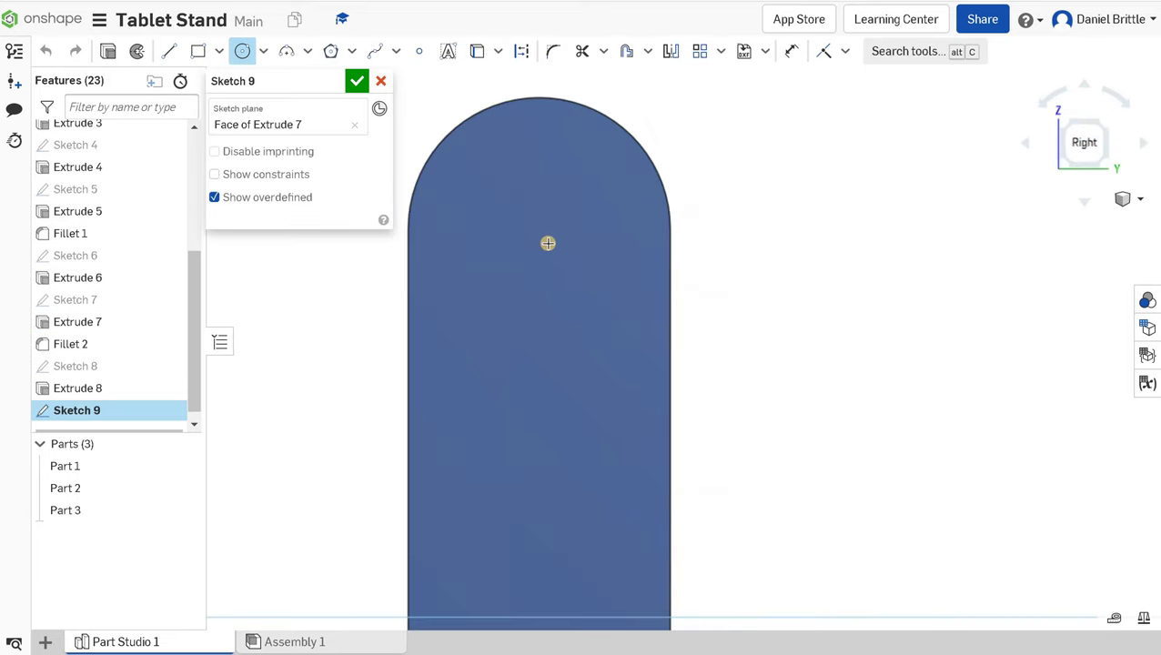
pyautogui.click(581, 250)
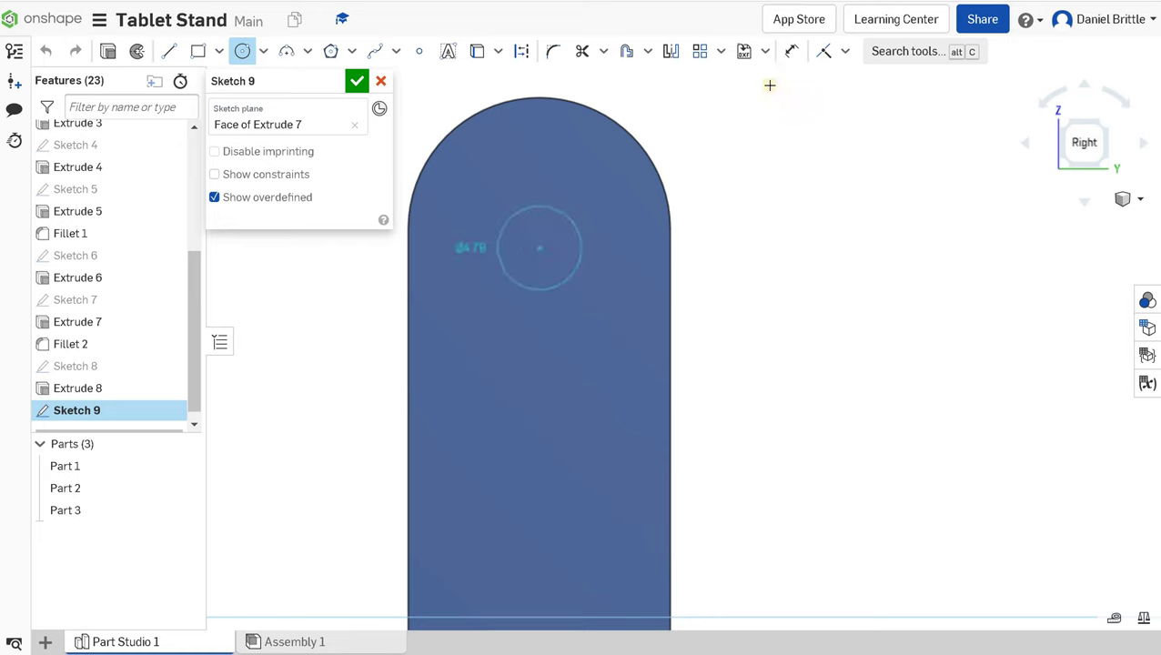
# Step: Dimension the circle's centre 7.5 mm horizontally from the arm's long side edge
pyautogui.press('d')
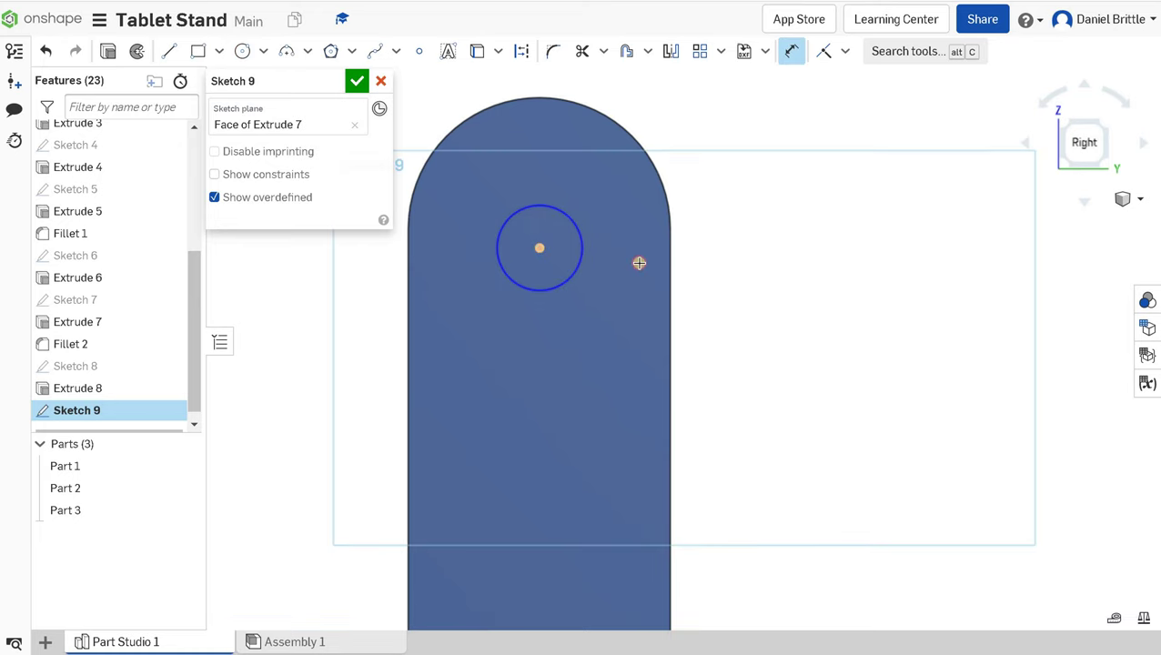
pyautogui.click(671, 279)
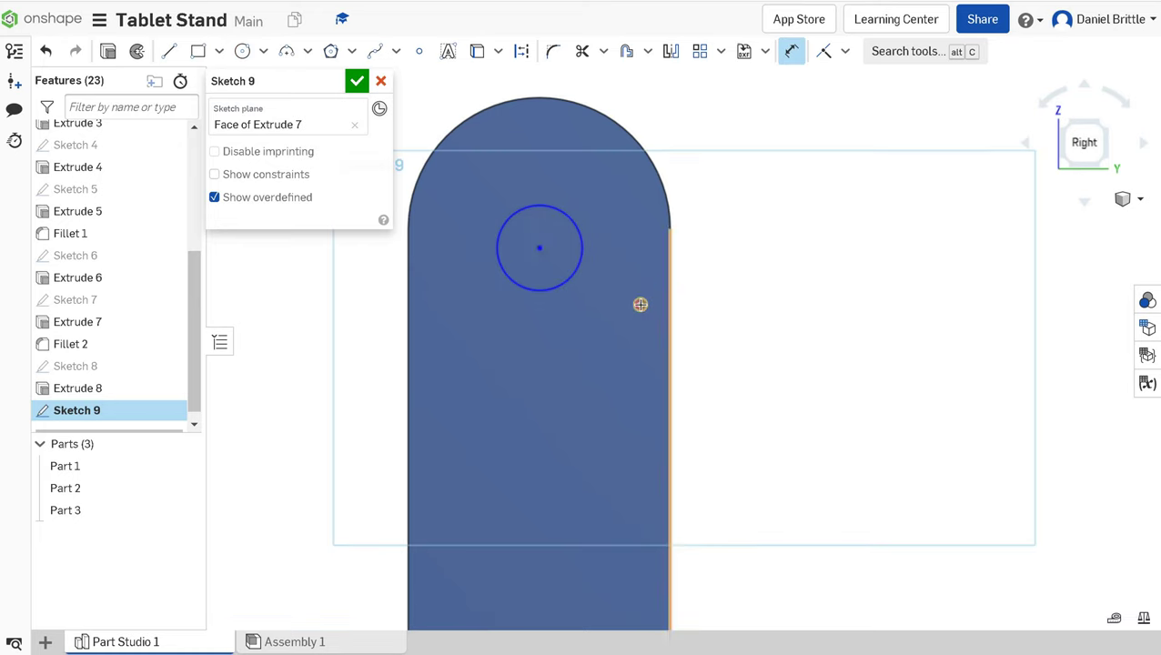
pyautogui.click(608, 345)
pyautogui.write('7')
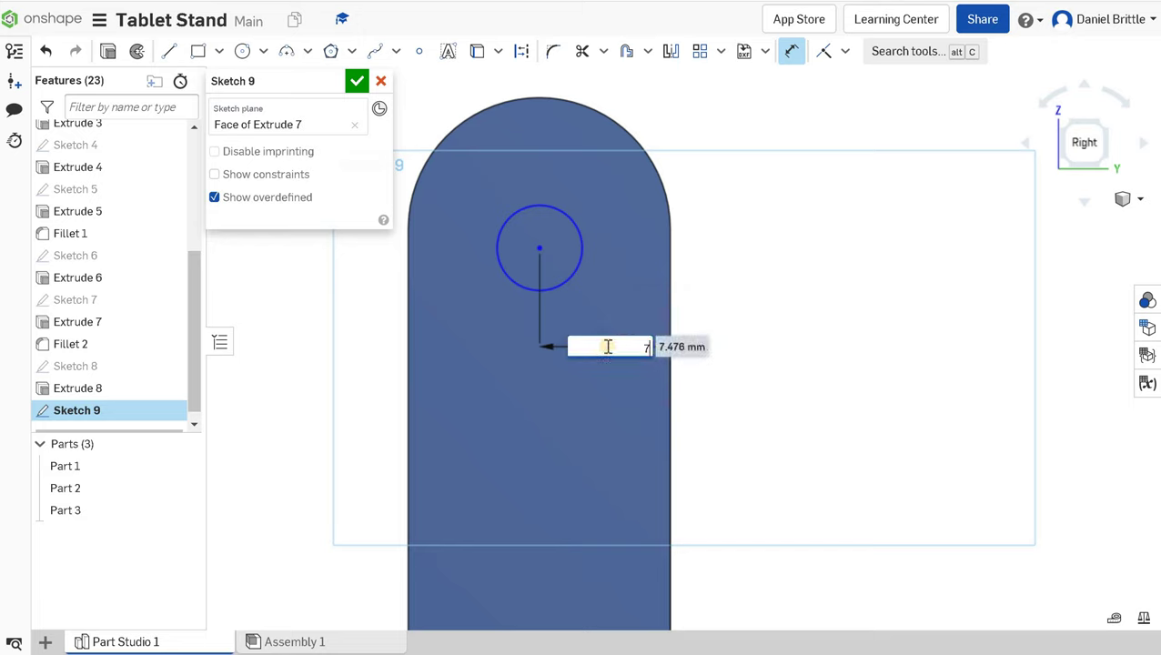
pyautogui.write('.5')
pyautogui.press('Return')
# Step: Set the circle's diameter to 7.5 mm
pyautogui.click(566, 279)
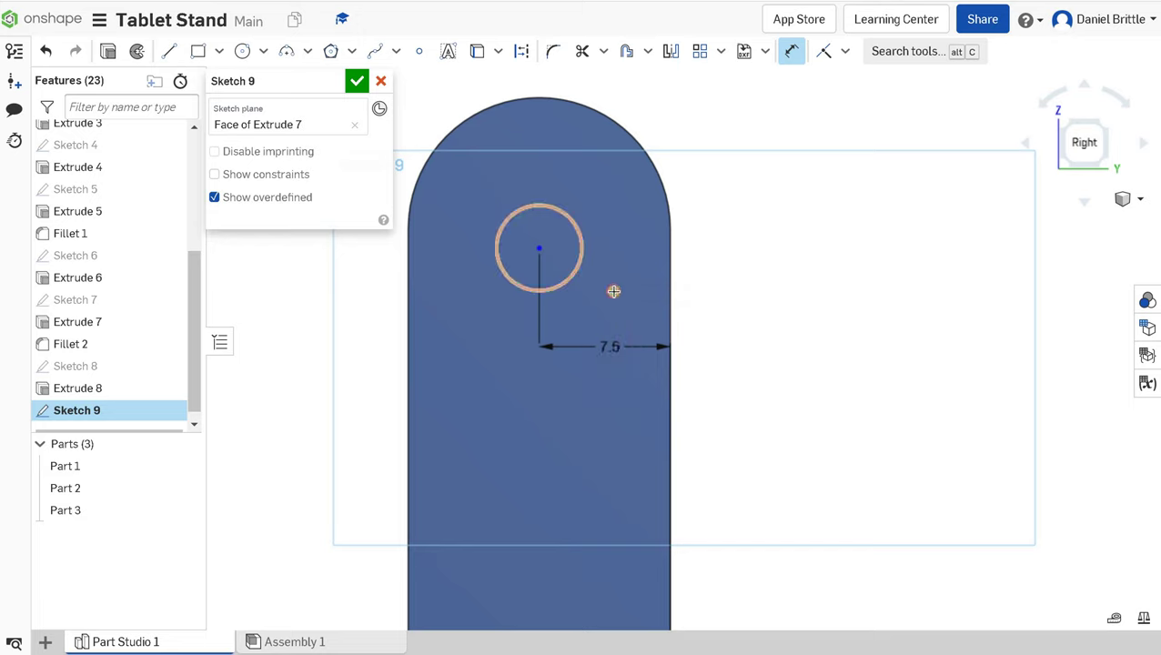
pyautogui.click(620, 284)
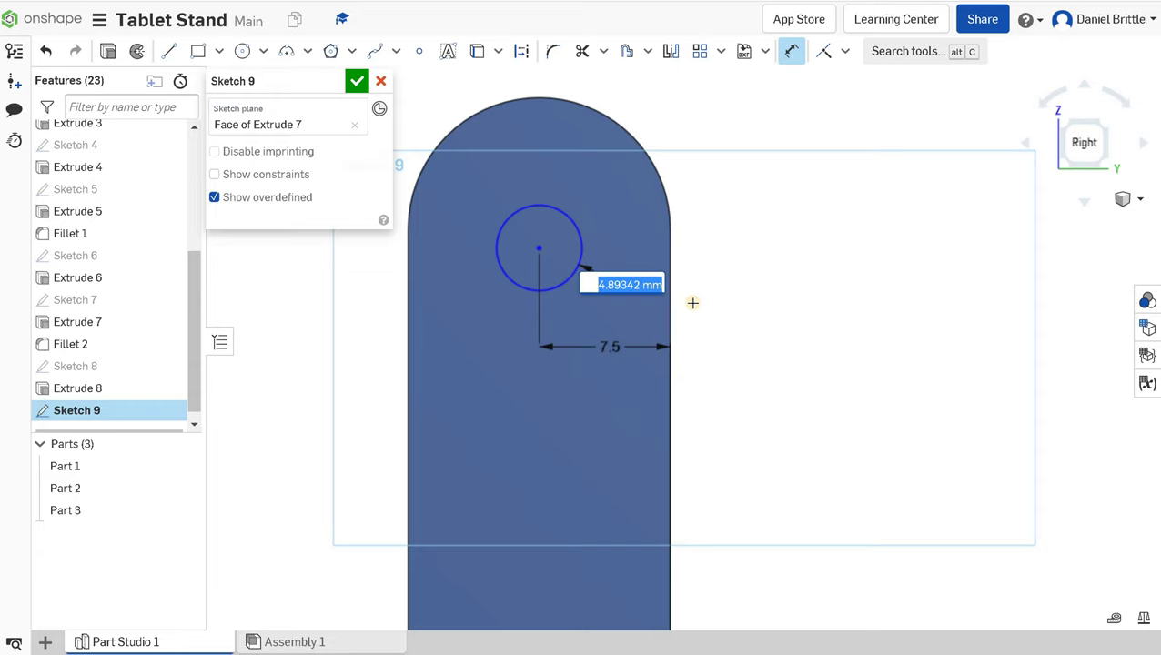
pyautogui.write('7.5')
pyautogui.press('Return')
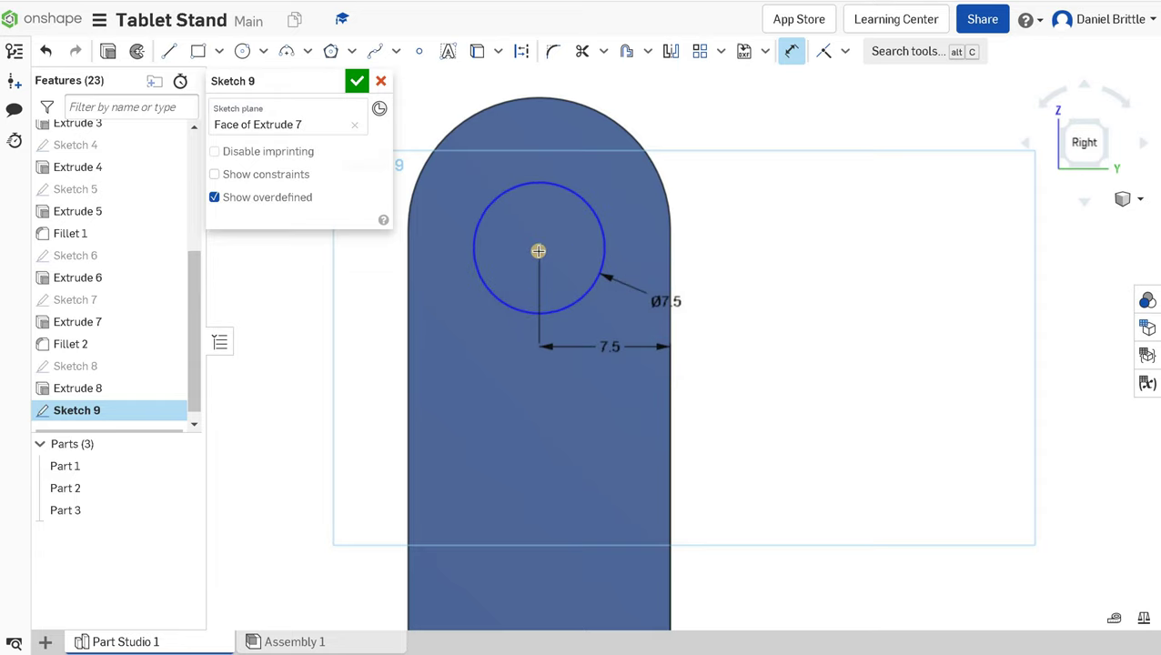
# Step: Dimension the circle's centre 10 mm below the top of the arm's rounded end and finish the sketch
pyautogui.click(545, 111)
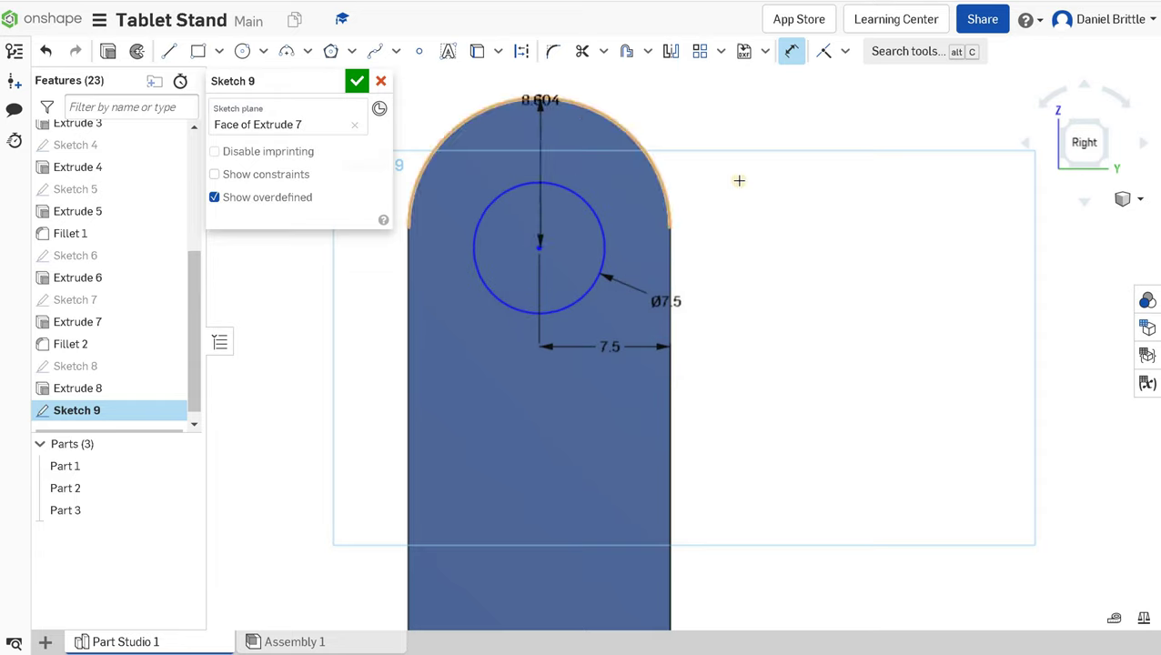
pyautogui.click(762, 182)
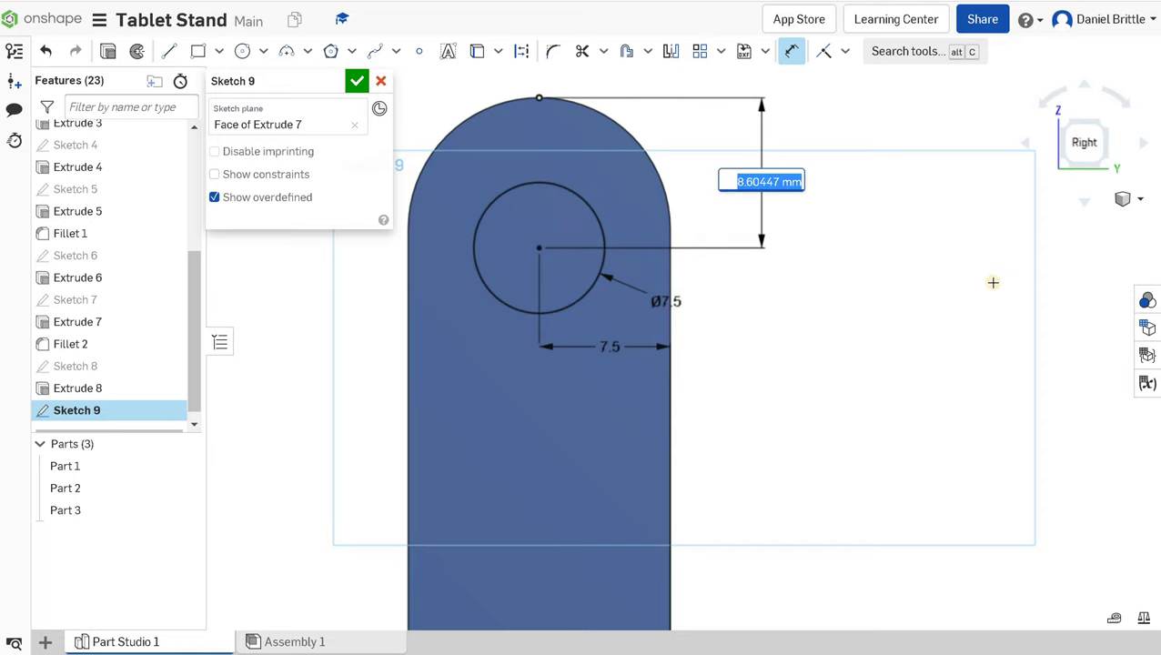
pyautogui.write('10')
pyautogui.press('Return')
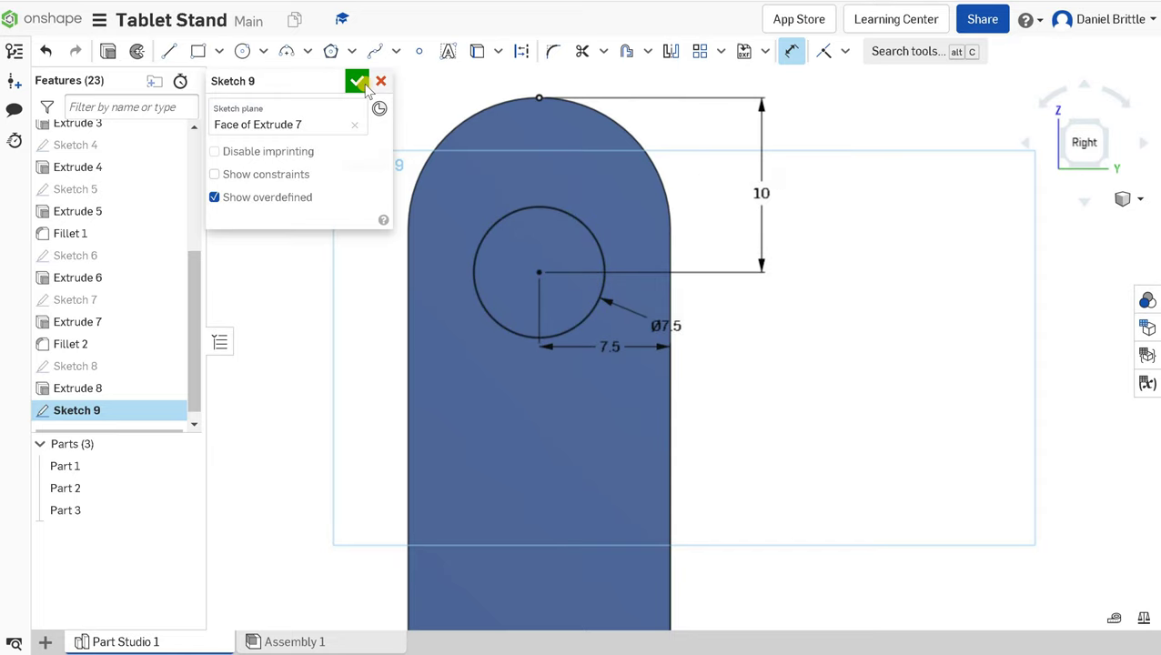
pyautogui.press('Return')
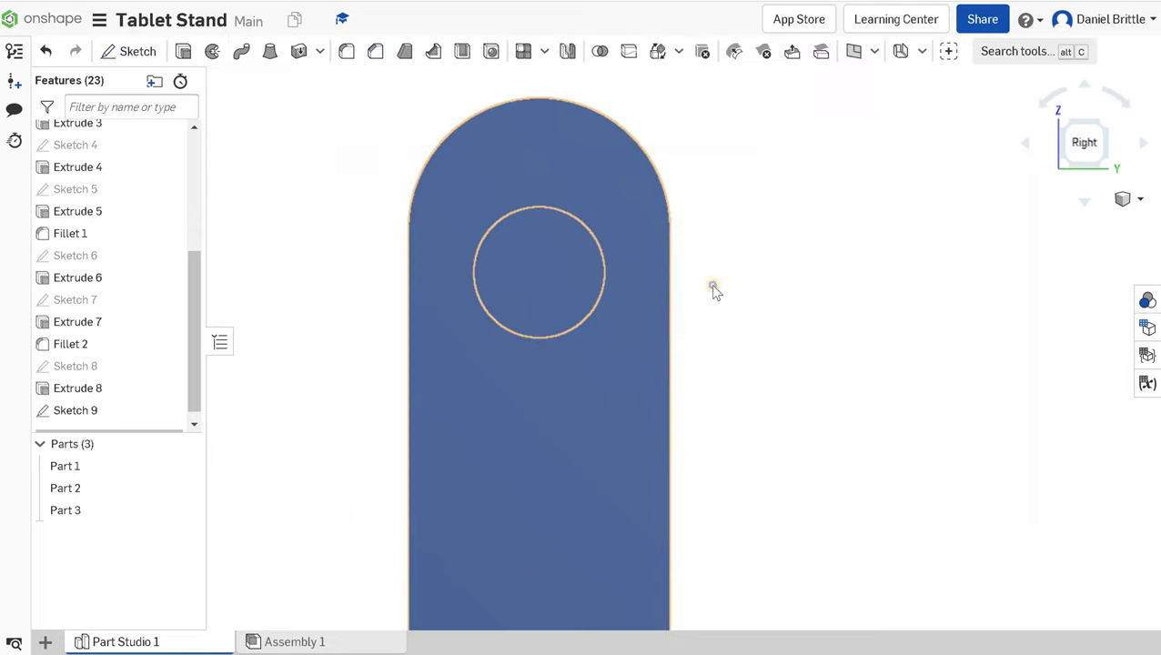
# Step: Extrude the upper circle as a Remove with the Through all end type, cutting a hole through the arm's top end
pyautogui.scroll(-5, 630, 357)
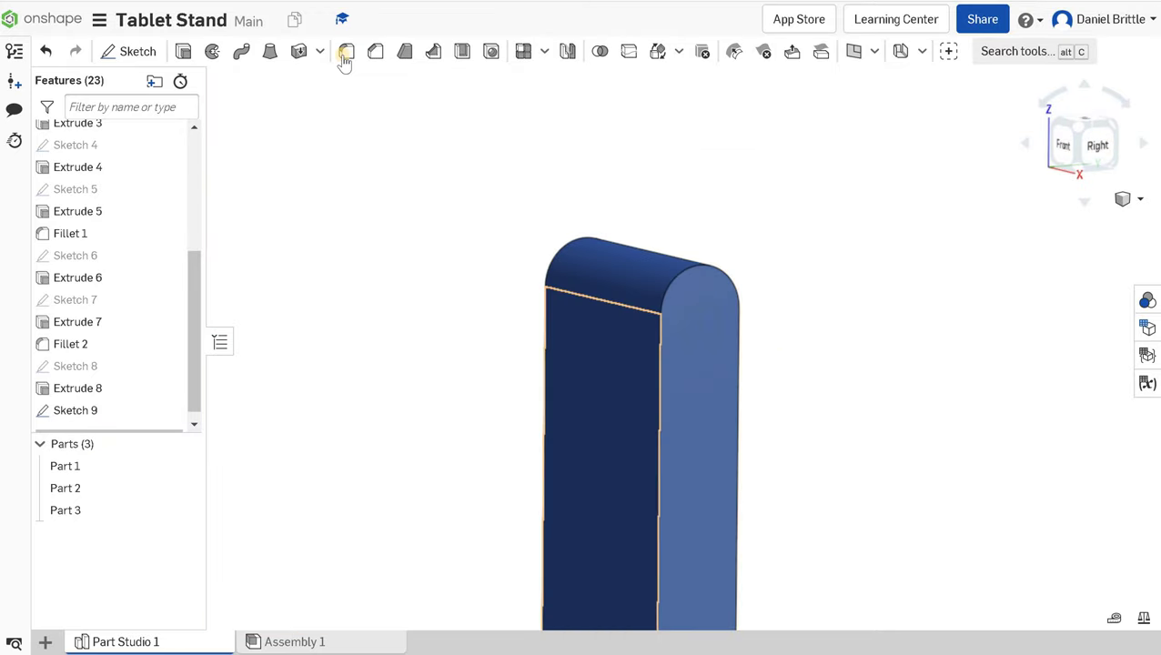
pyautogui.hotkey('shift', 'e')
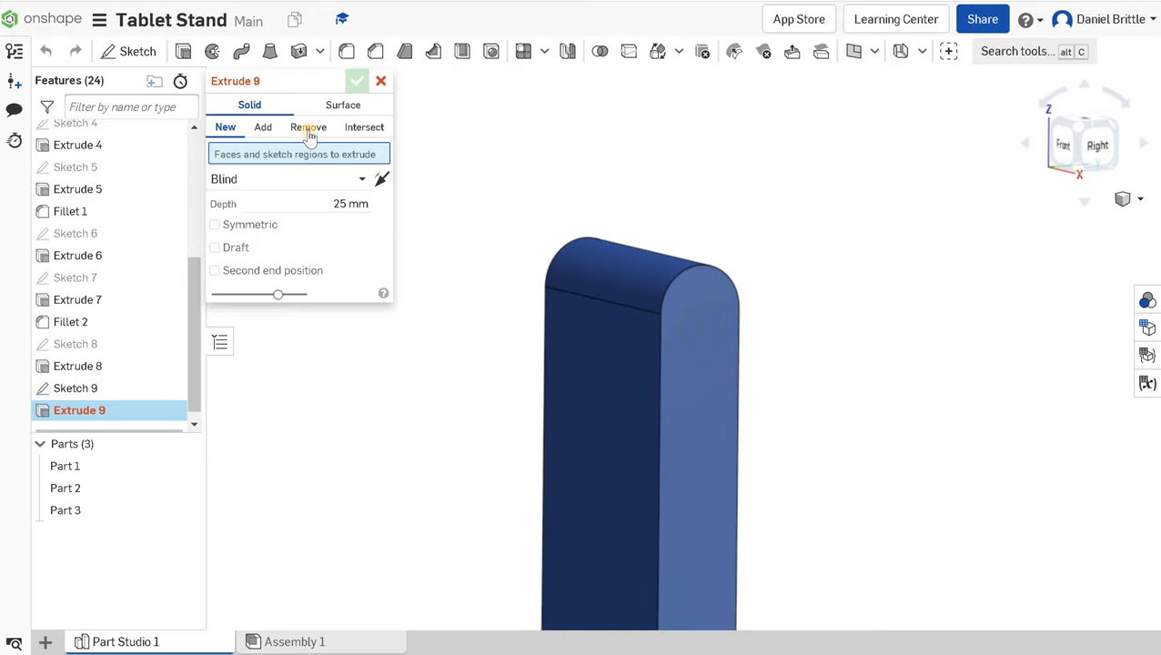
pyautogui.click(360, 178)
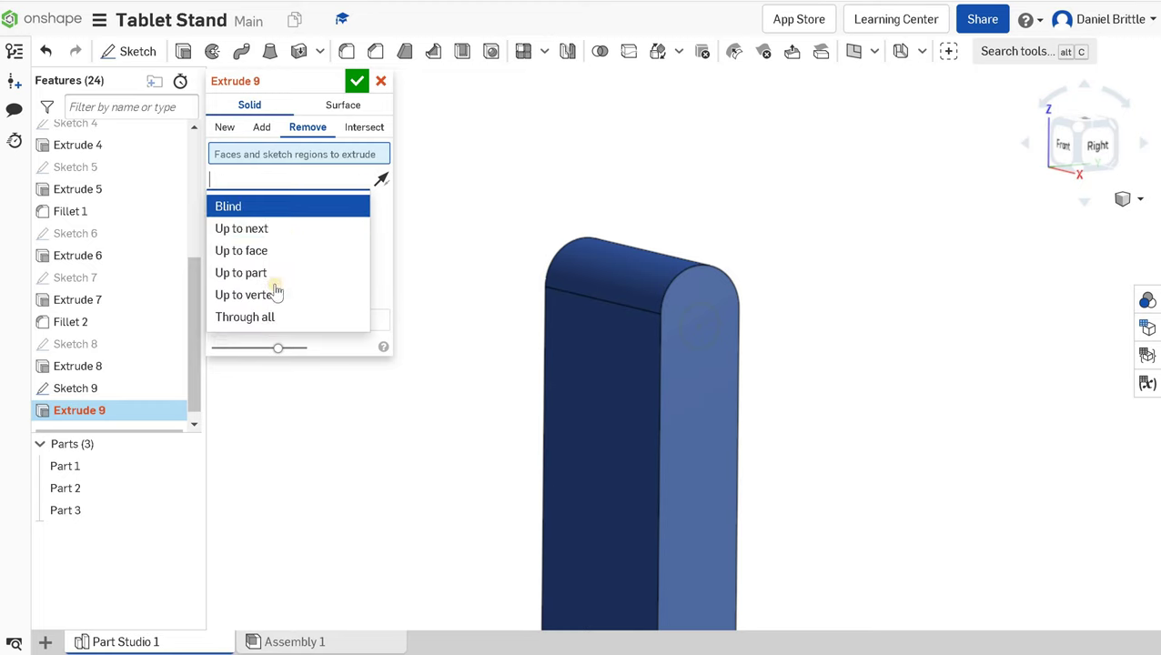
pyautogui.click(272, 321)
pyautogui.click(710, 328)
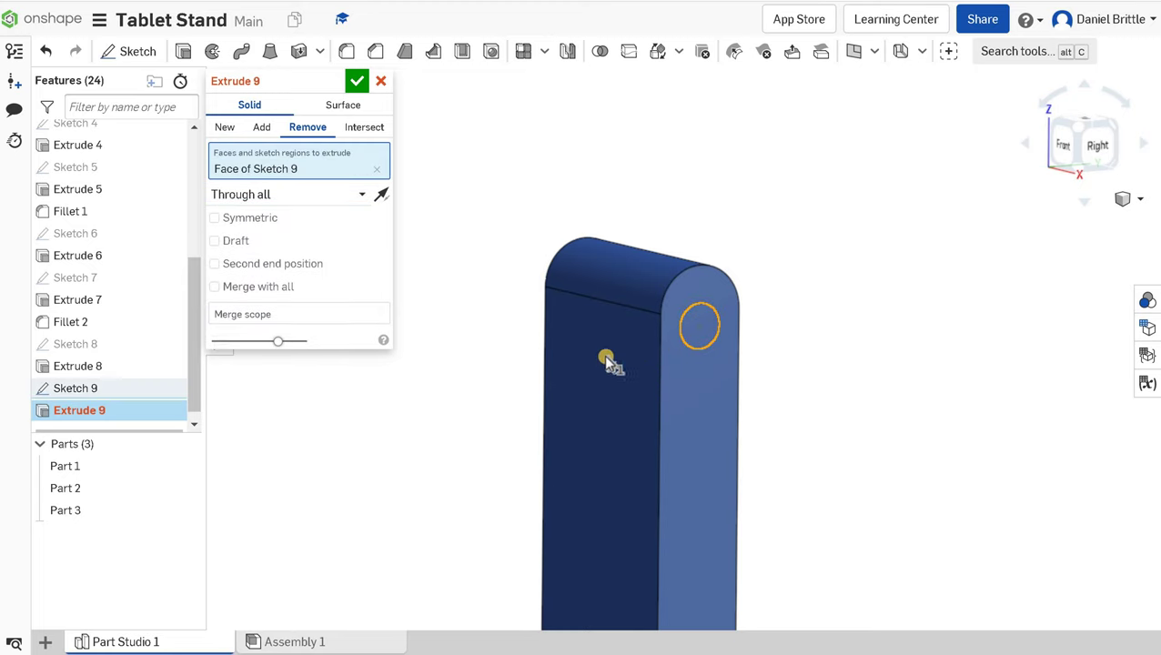
pyautogui.moveTo(759, 350)
pyautogui.mouseDown(button='right')
pyautogui.moveTo(749, 337)
pyautogui.moveTo(775, 352)
pyautogui.moveTo(330, 94)
pyautogui.mouseUp(button='right')
pyautogui.press('Return')
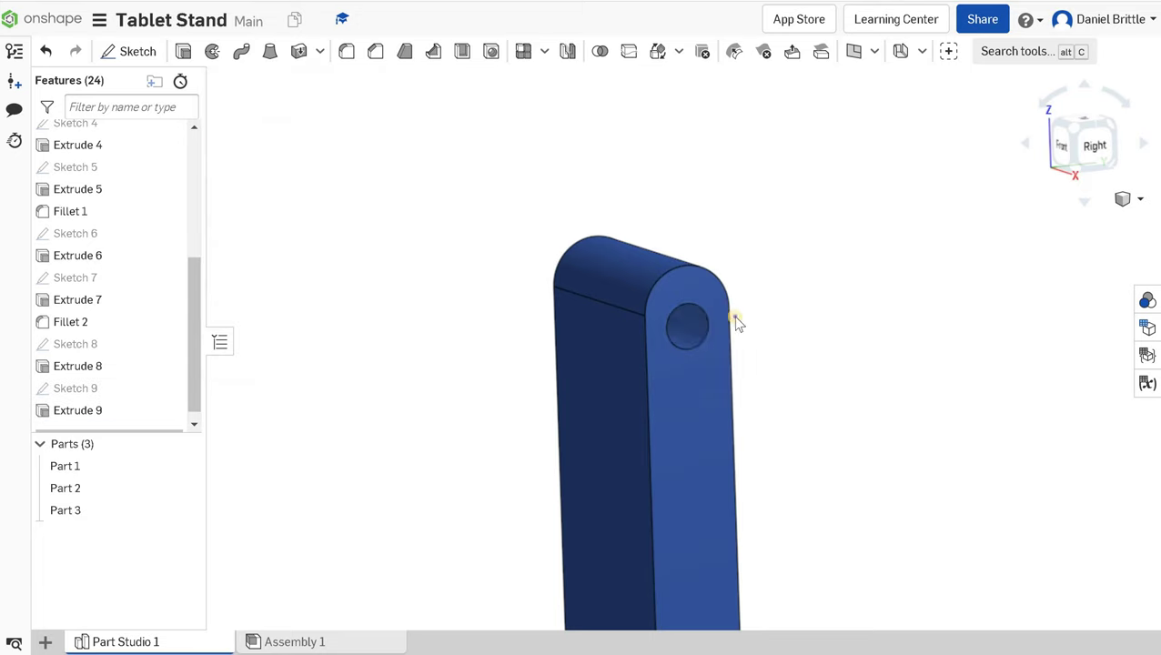
pyautogui.moveTo(737, 323); pyautogui.dragTo(651, 264, button='right')
pyautogui.scroll(-8, 651, 264)
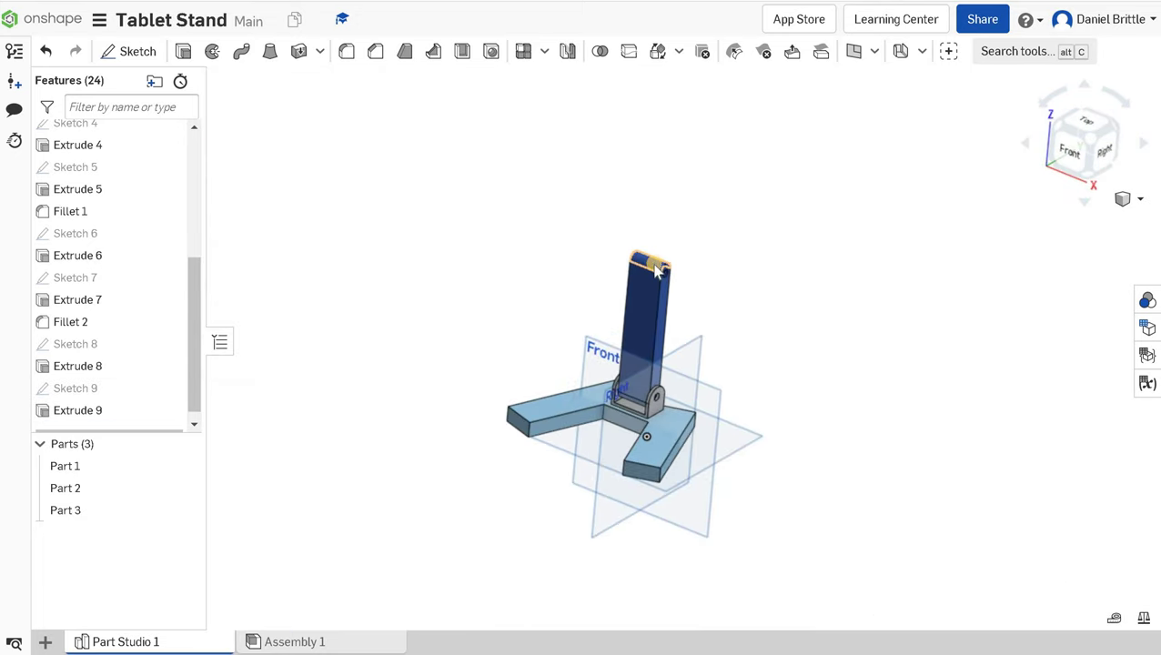